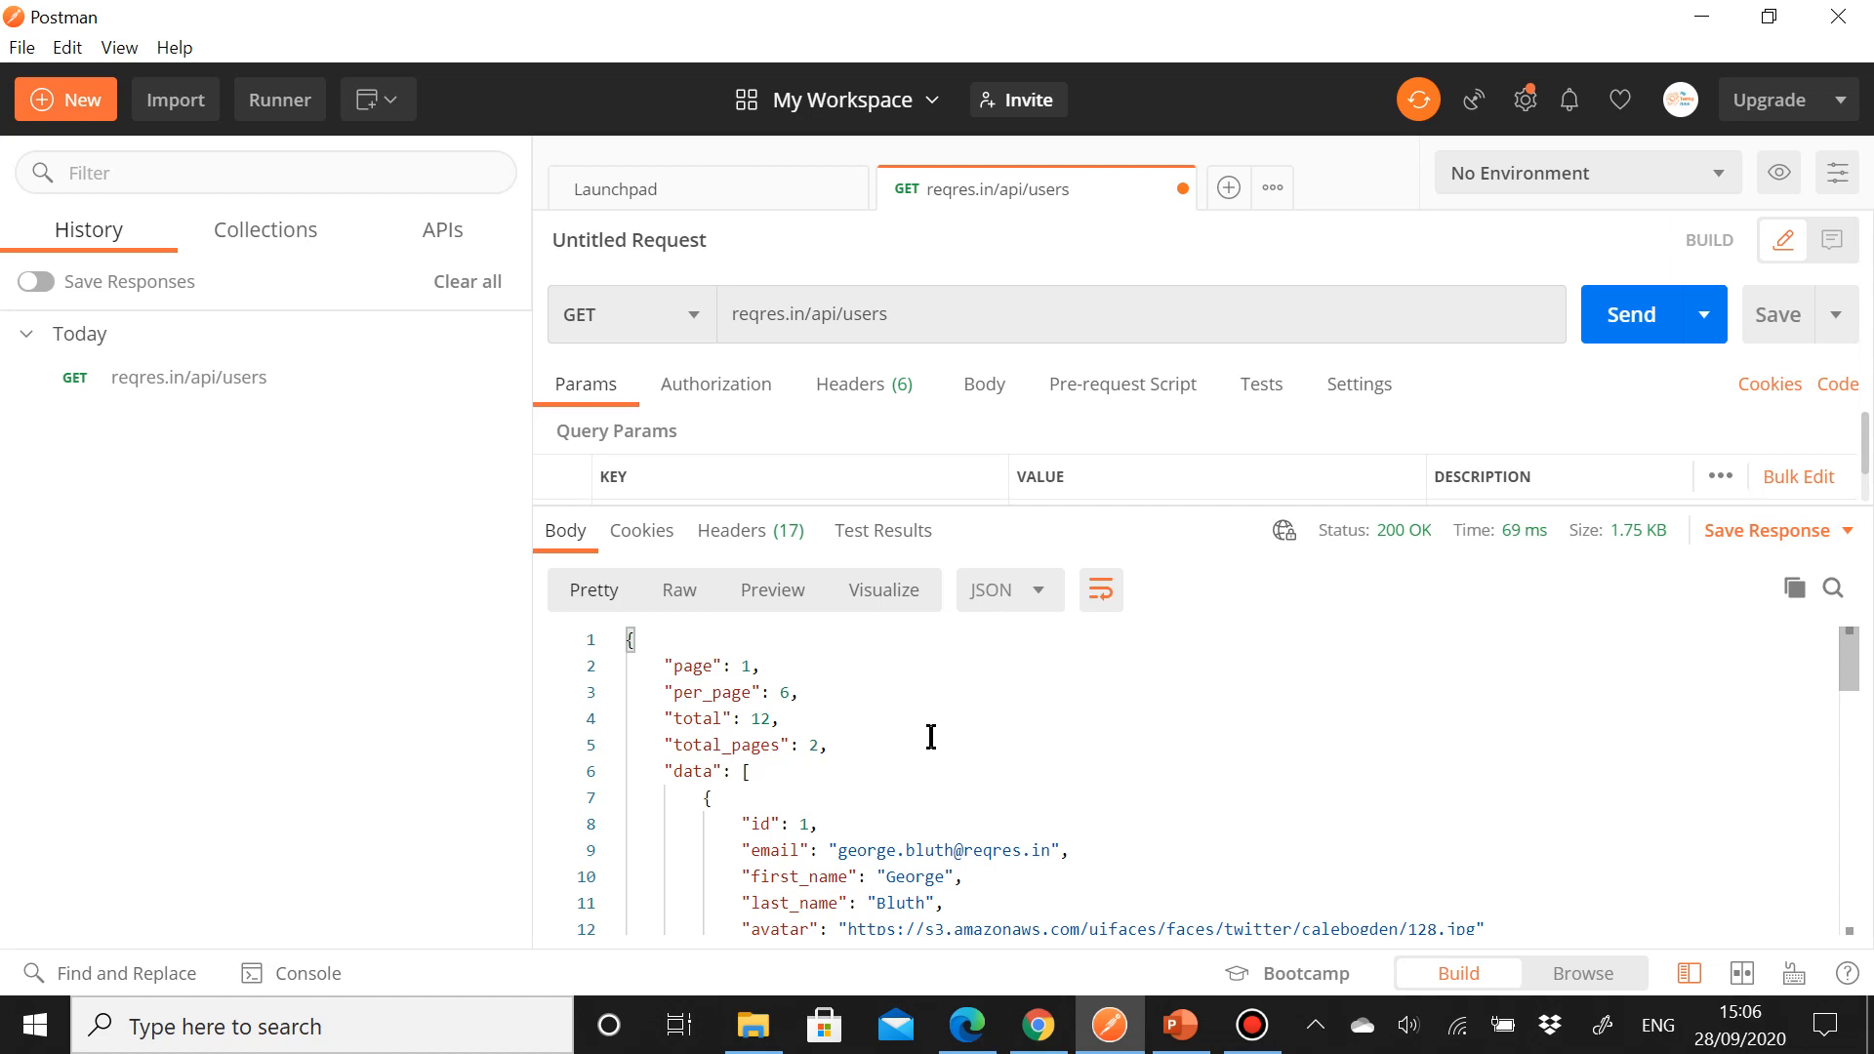
# Step: Examine the JSON response body of the users request and its format options
pyautogui.scroll(-1, 951, 804)
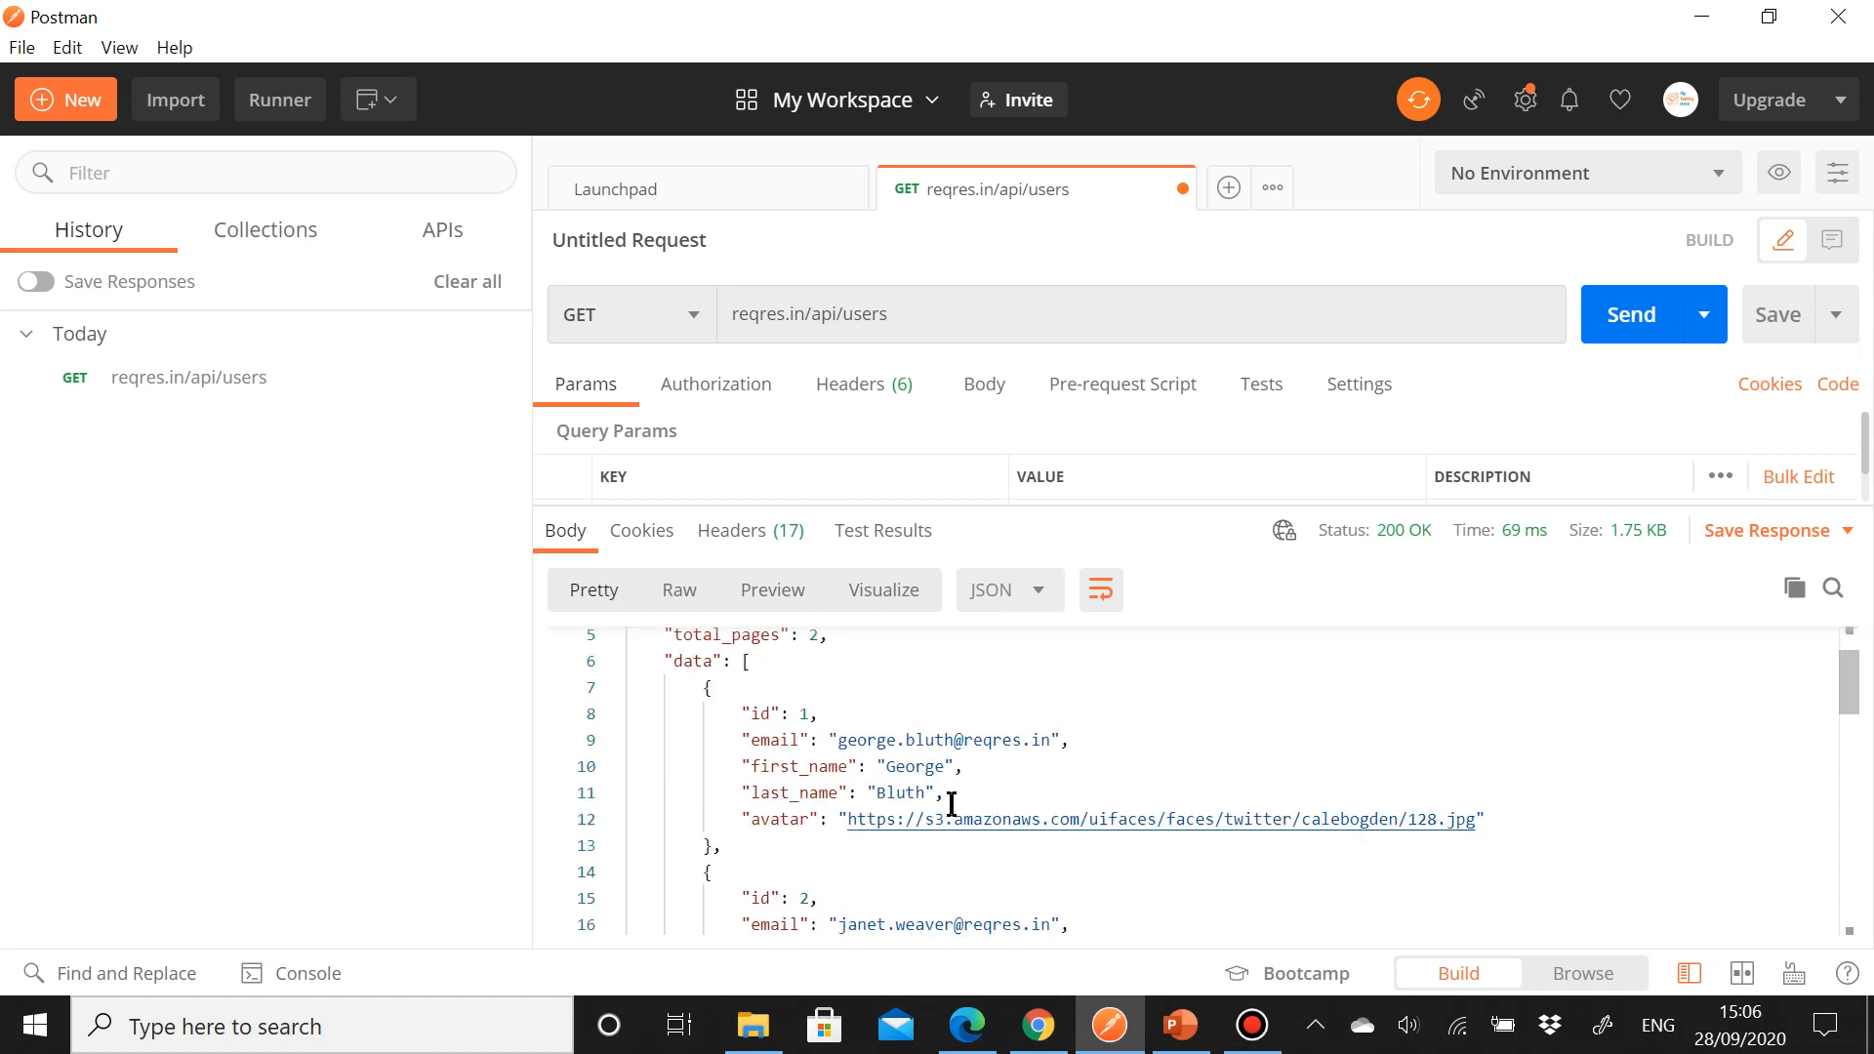
pyautogui.scroll(-1, 952, 803)
pyautogui.scroll(2, 952, 804)
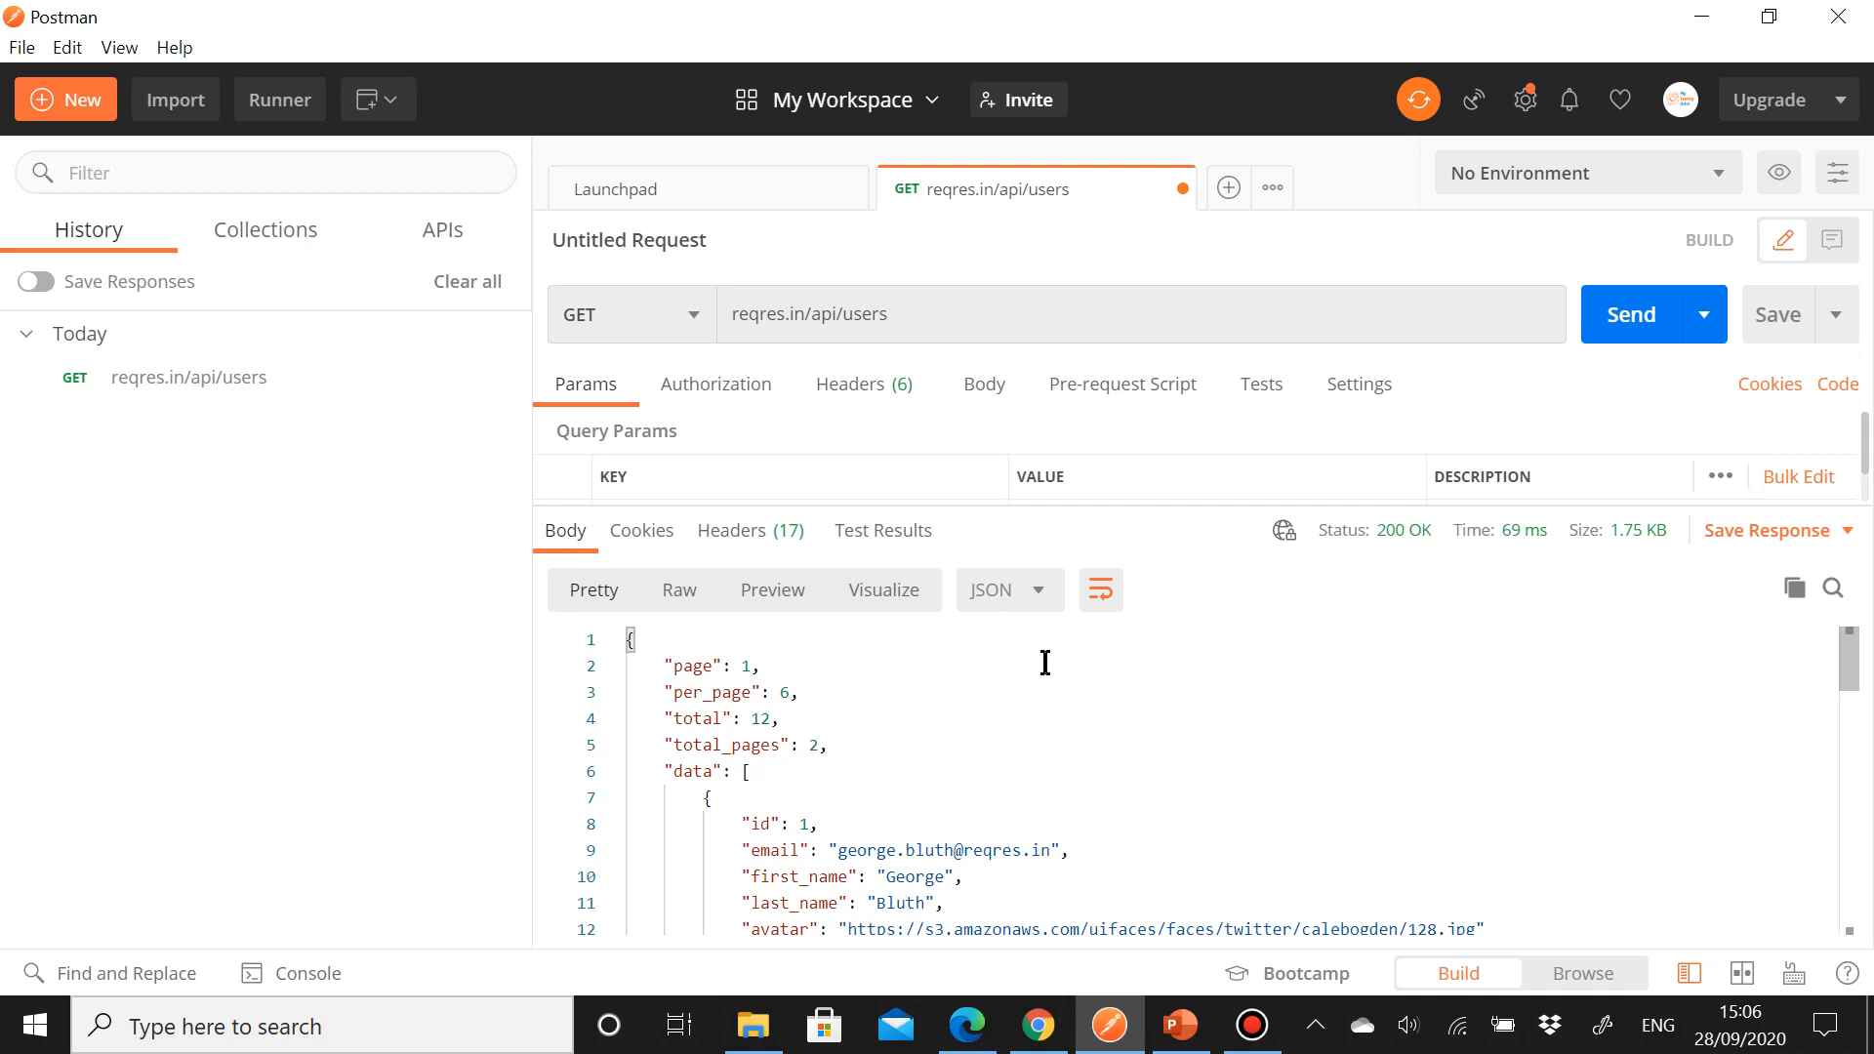
pyautogui.click(1046, 609)
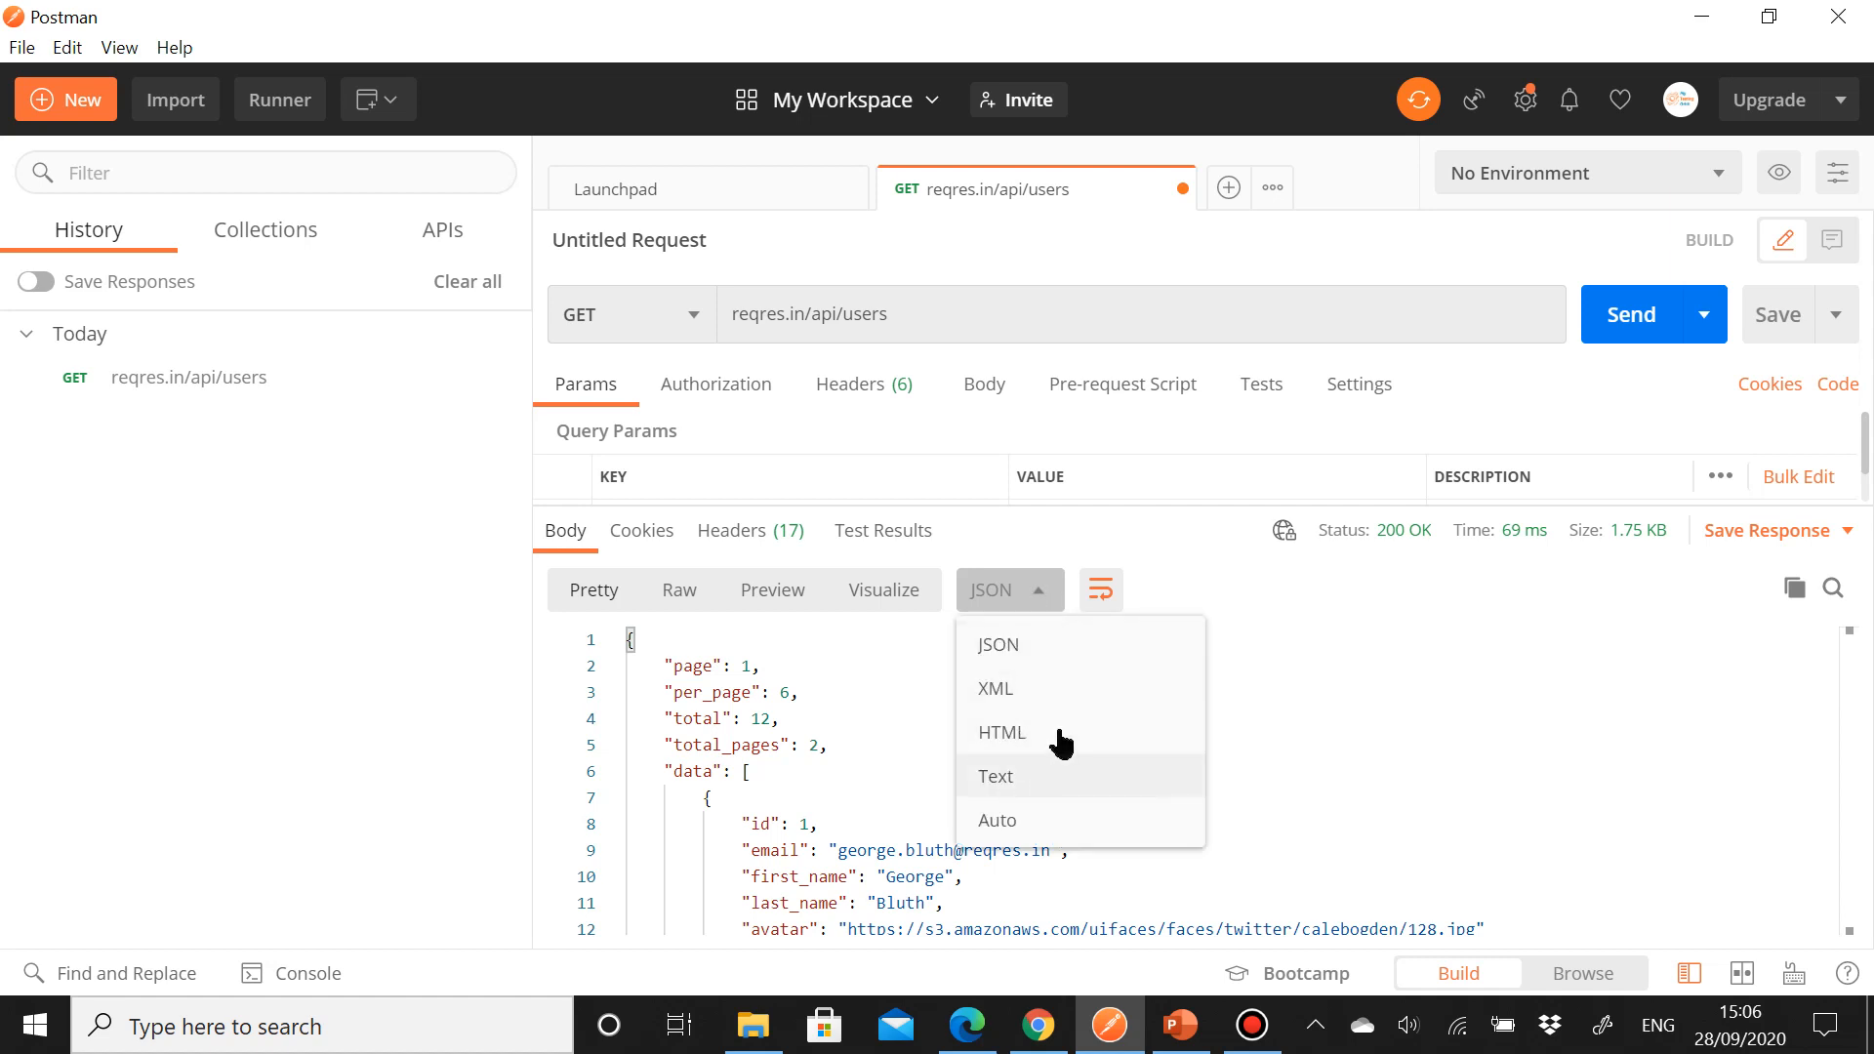
pyautogui.click(1268, 595)
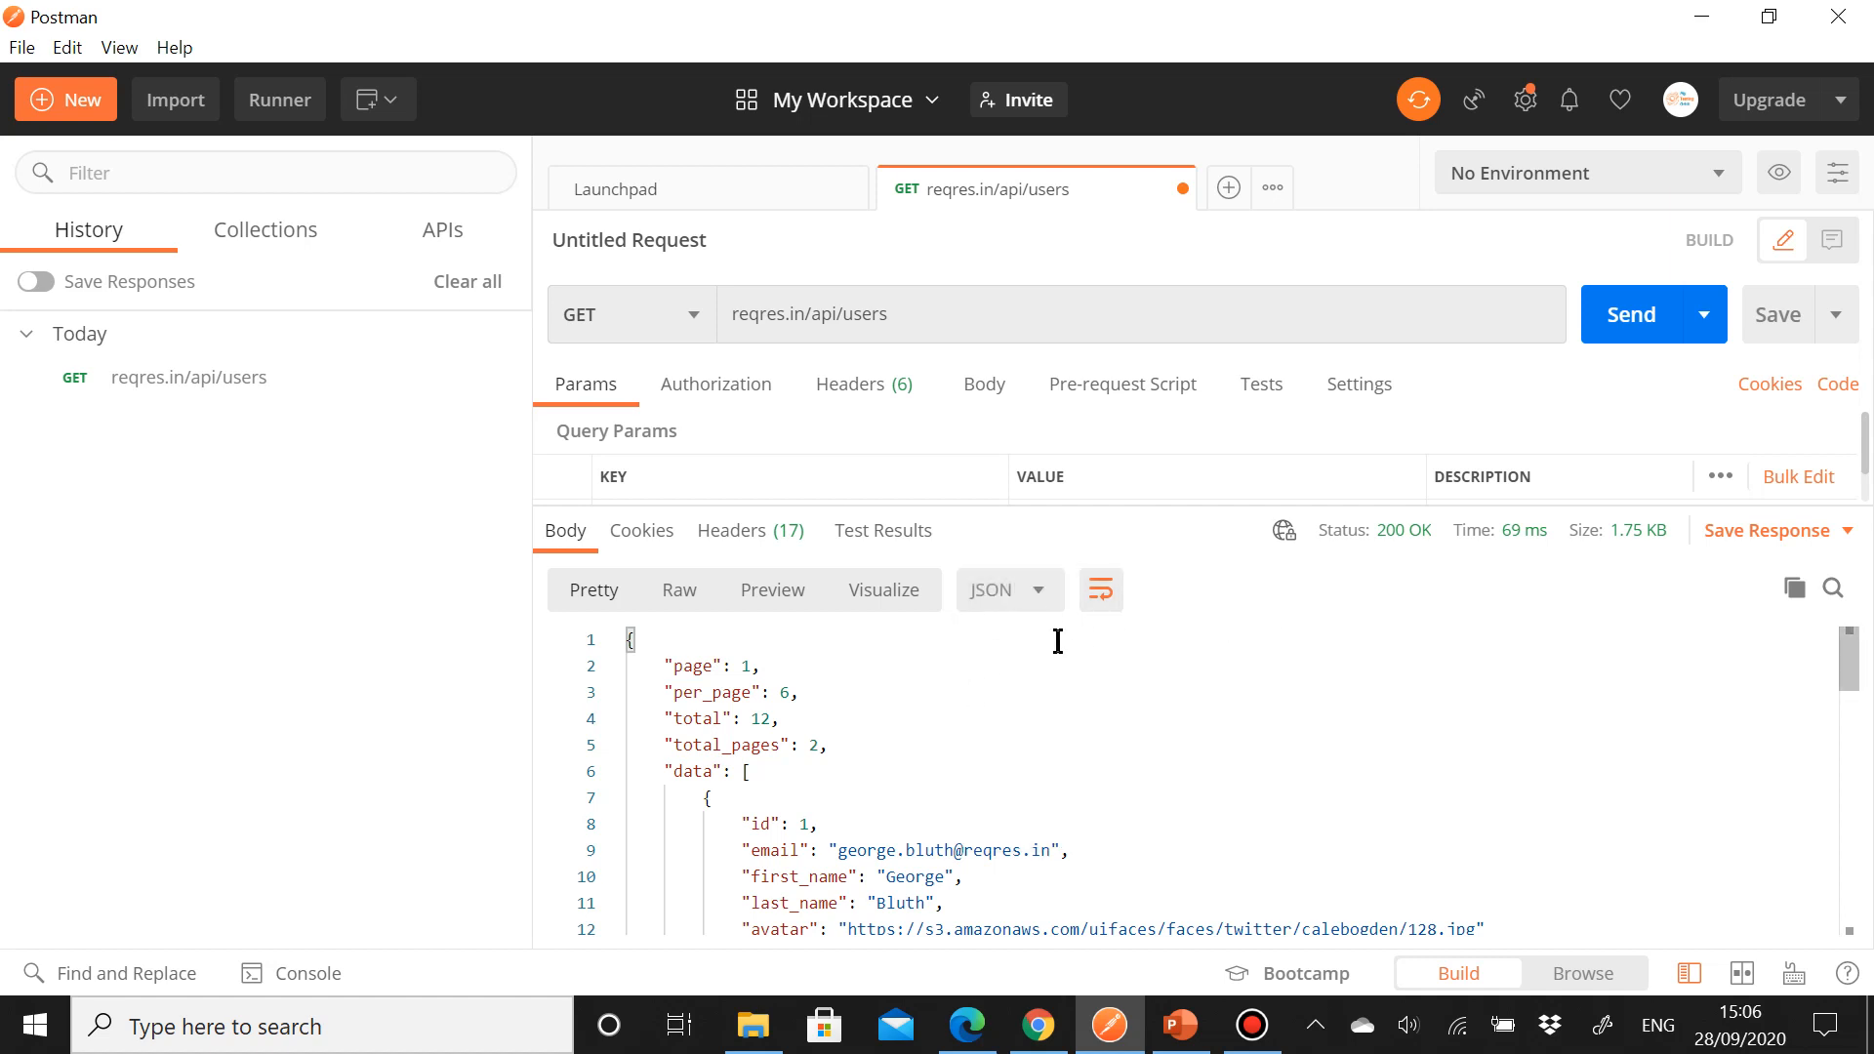
# Step: Compare the users response body in the Raw, Pretty and Preview views
pyautogui.click(680, 591)
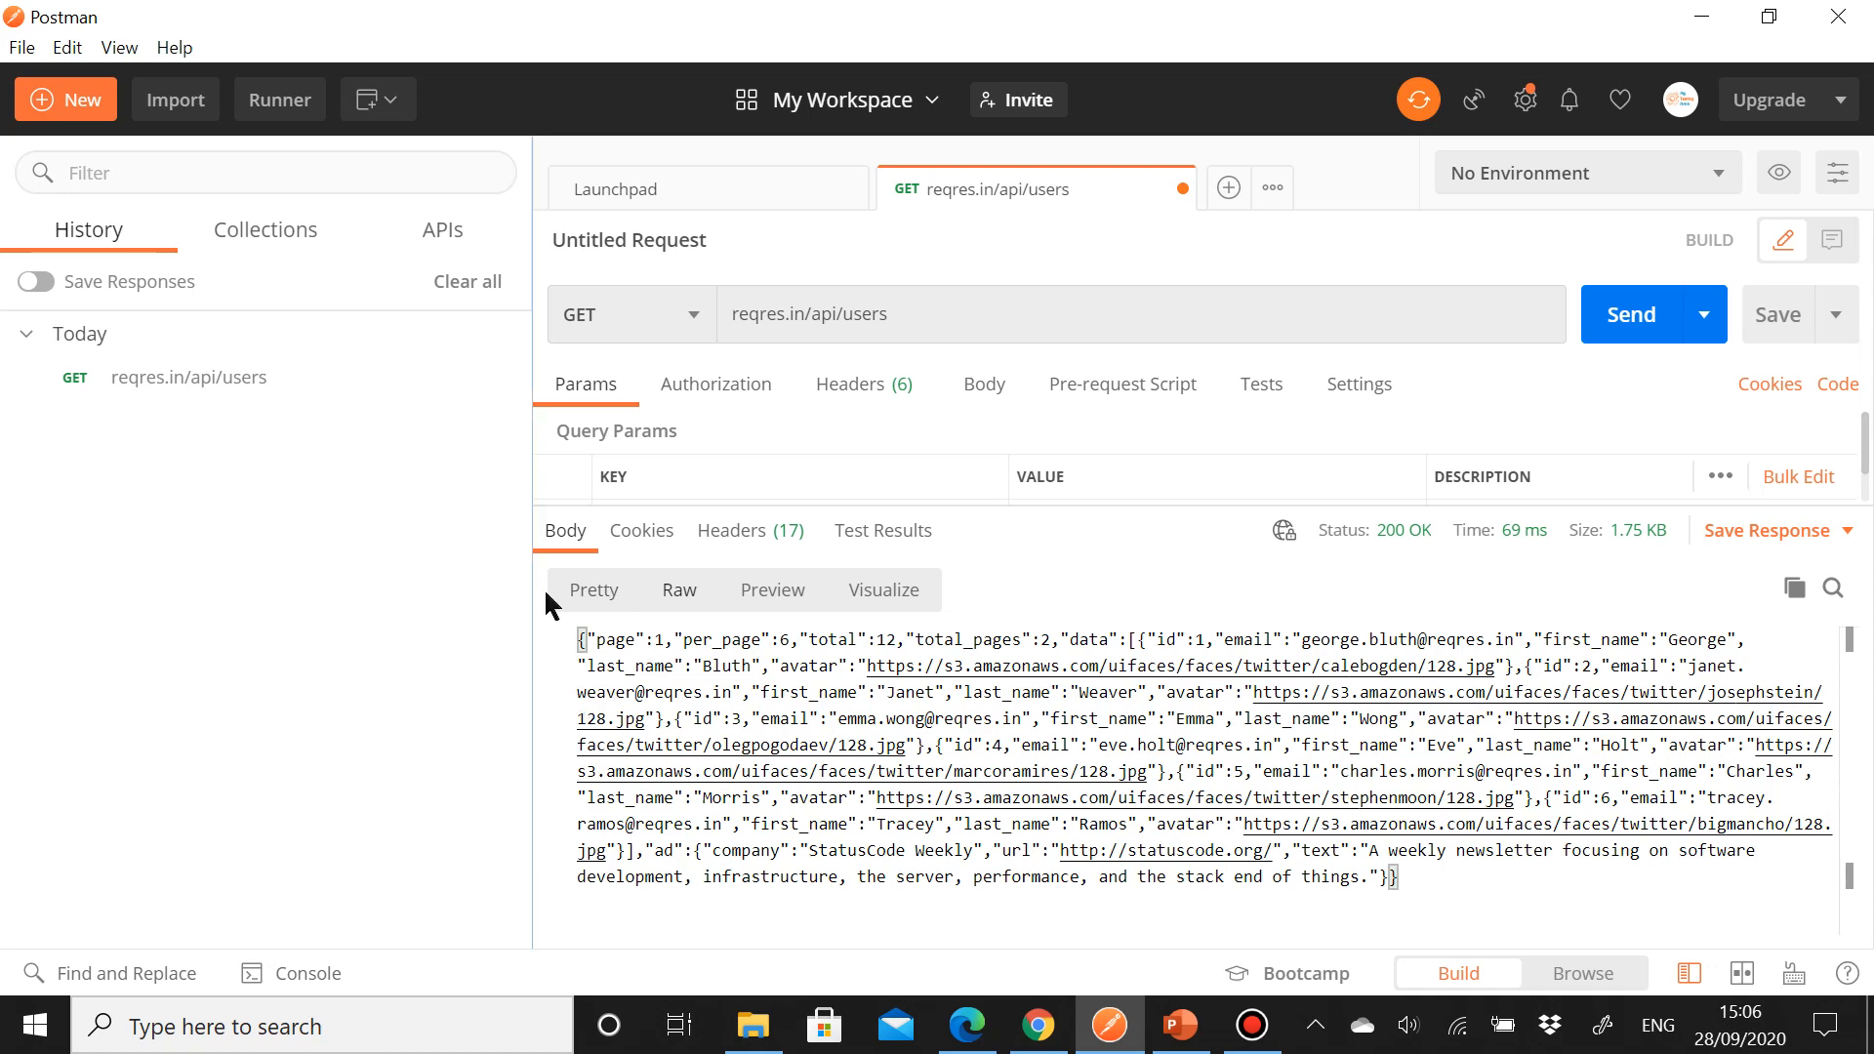
pyautogui.click(593, 596)
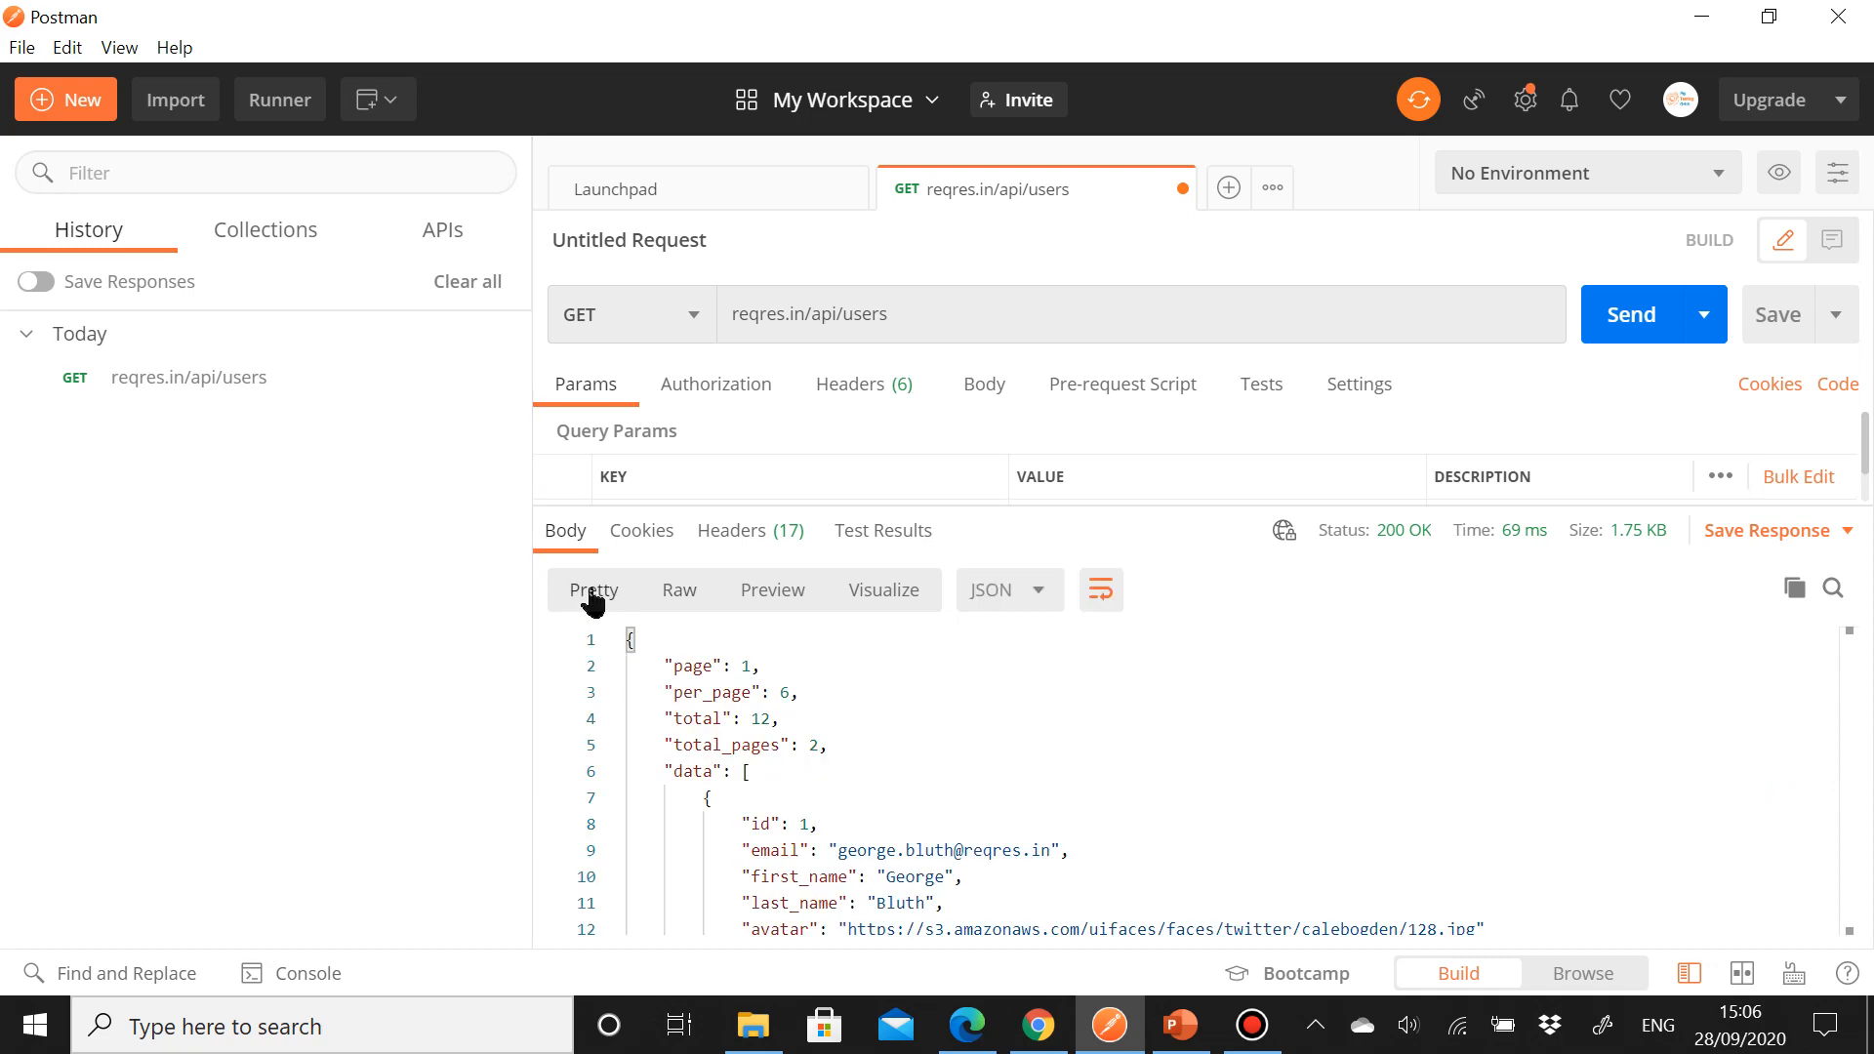
pyautogui.scroll(-2, 893, 689)
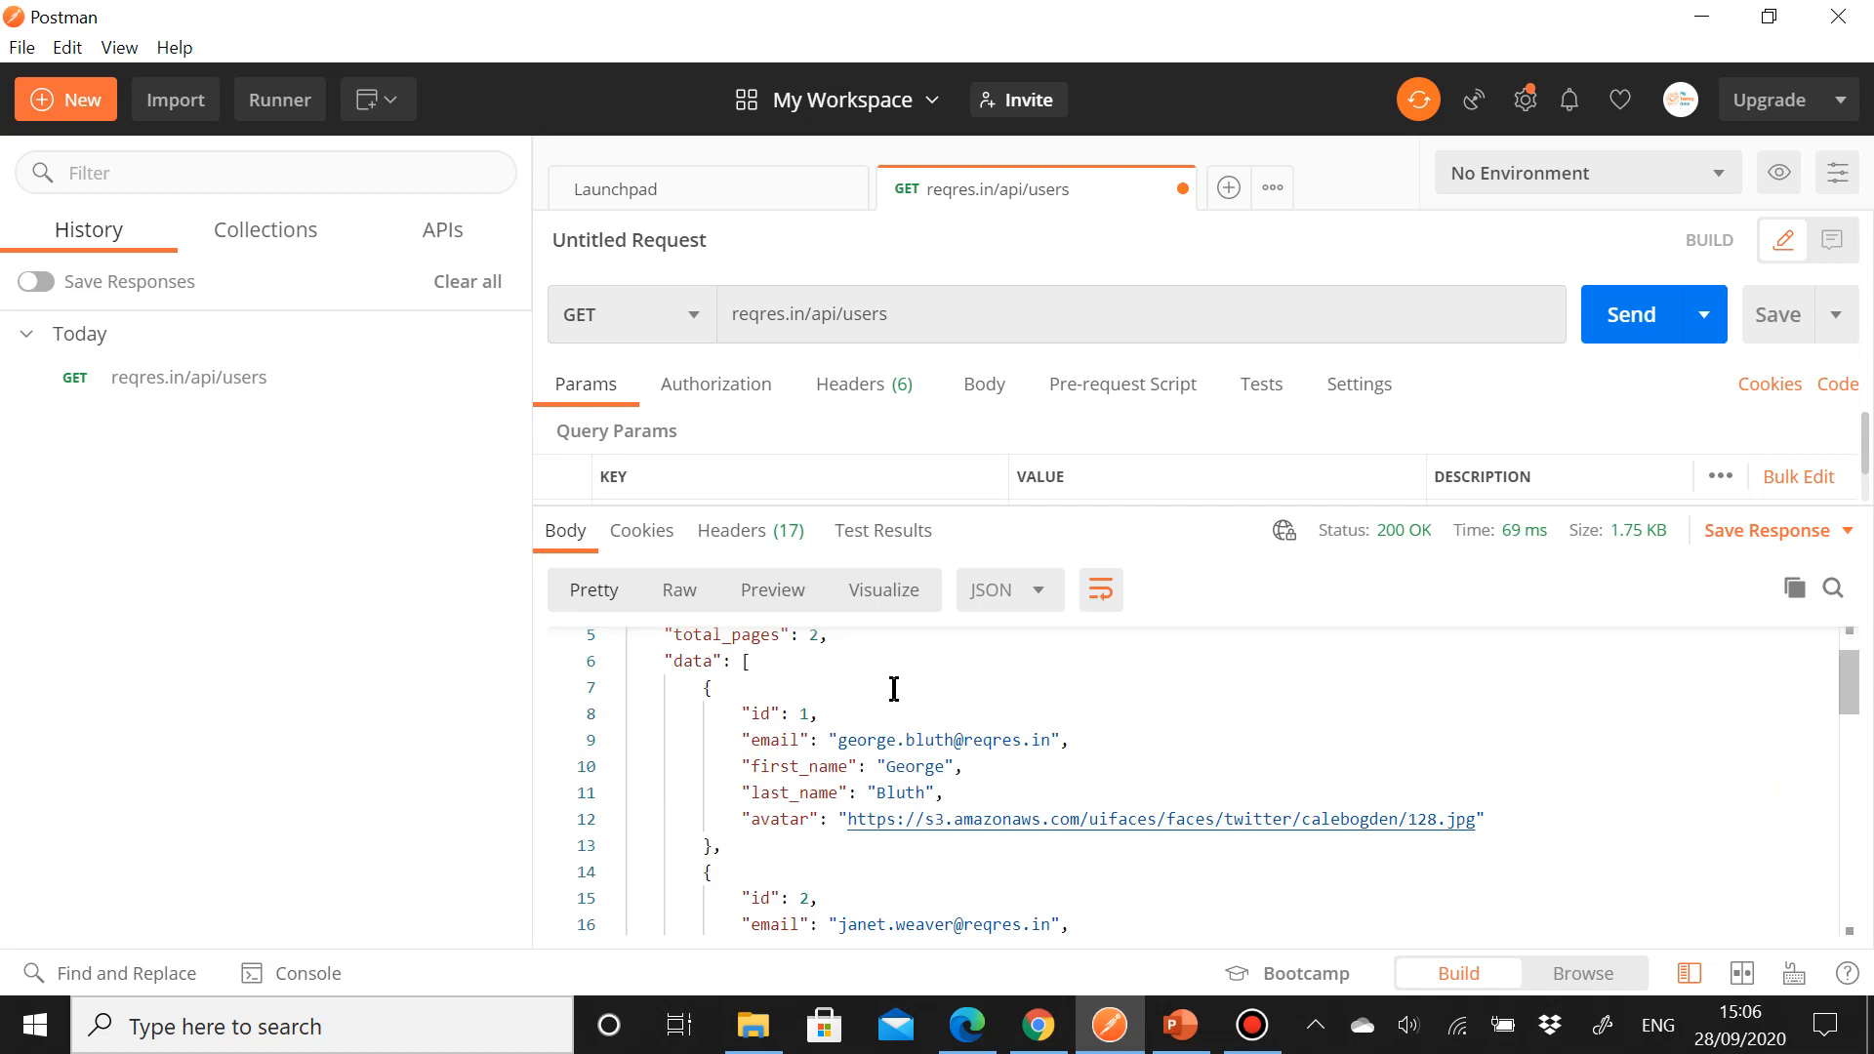
pyautogui.scroll(-4, 893, 689)
pyautogui.scroll(6, 891, 690)
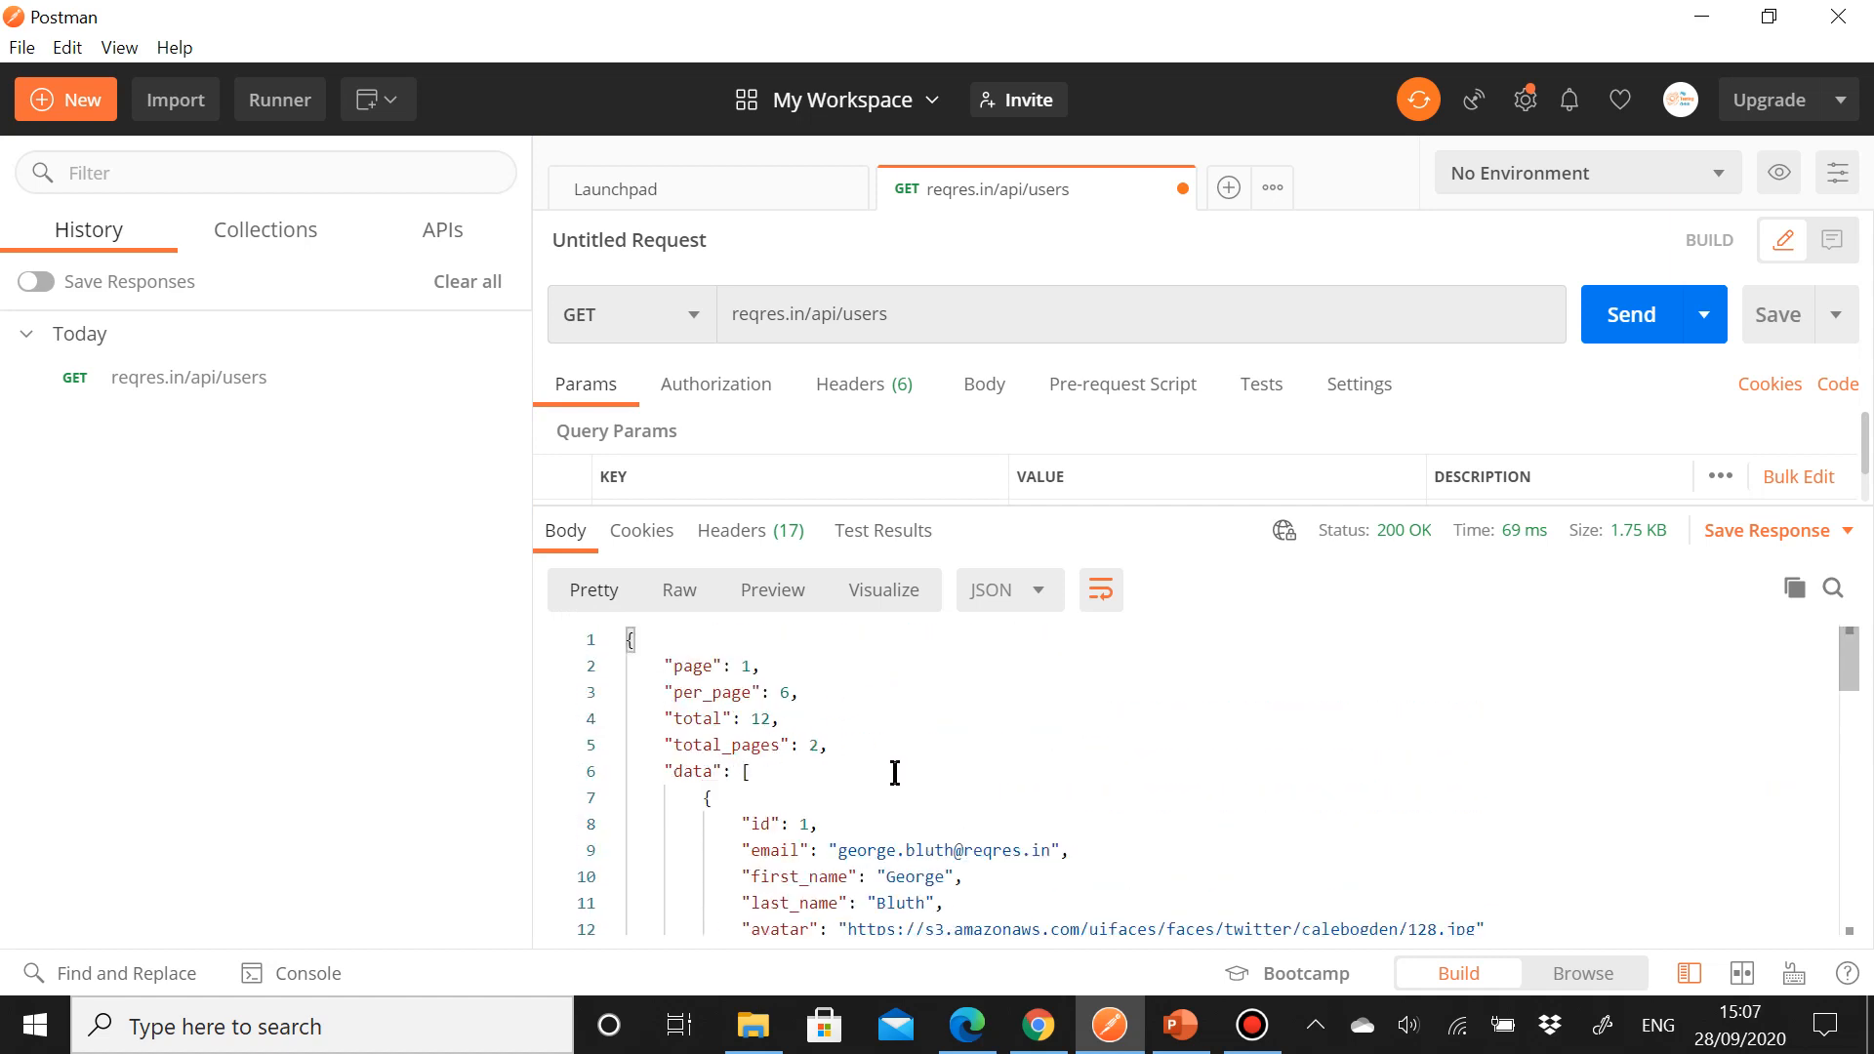
pyautogui.click(683, 597)
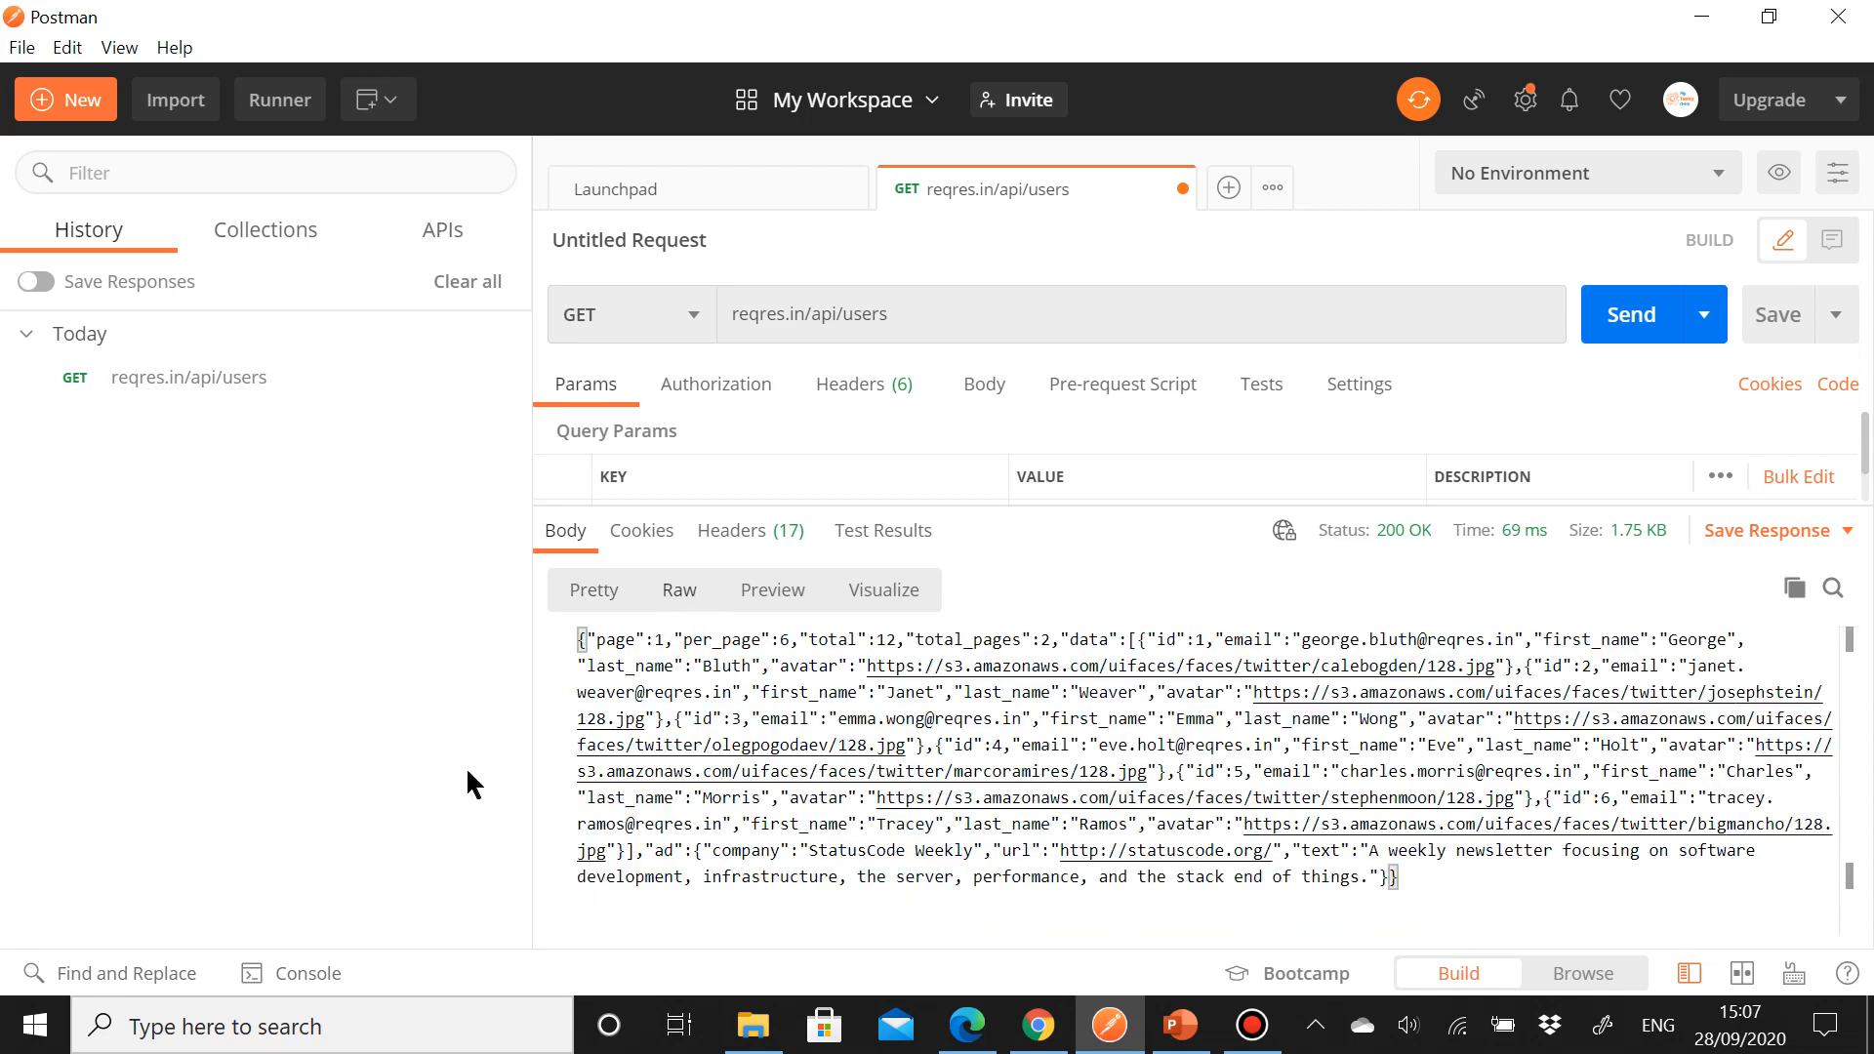
pyautogui.click(786, 608)
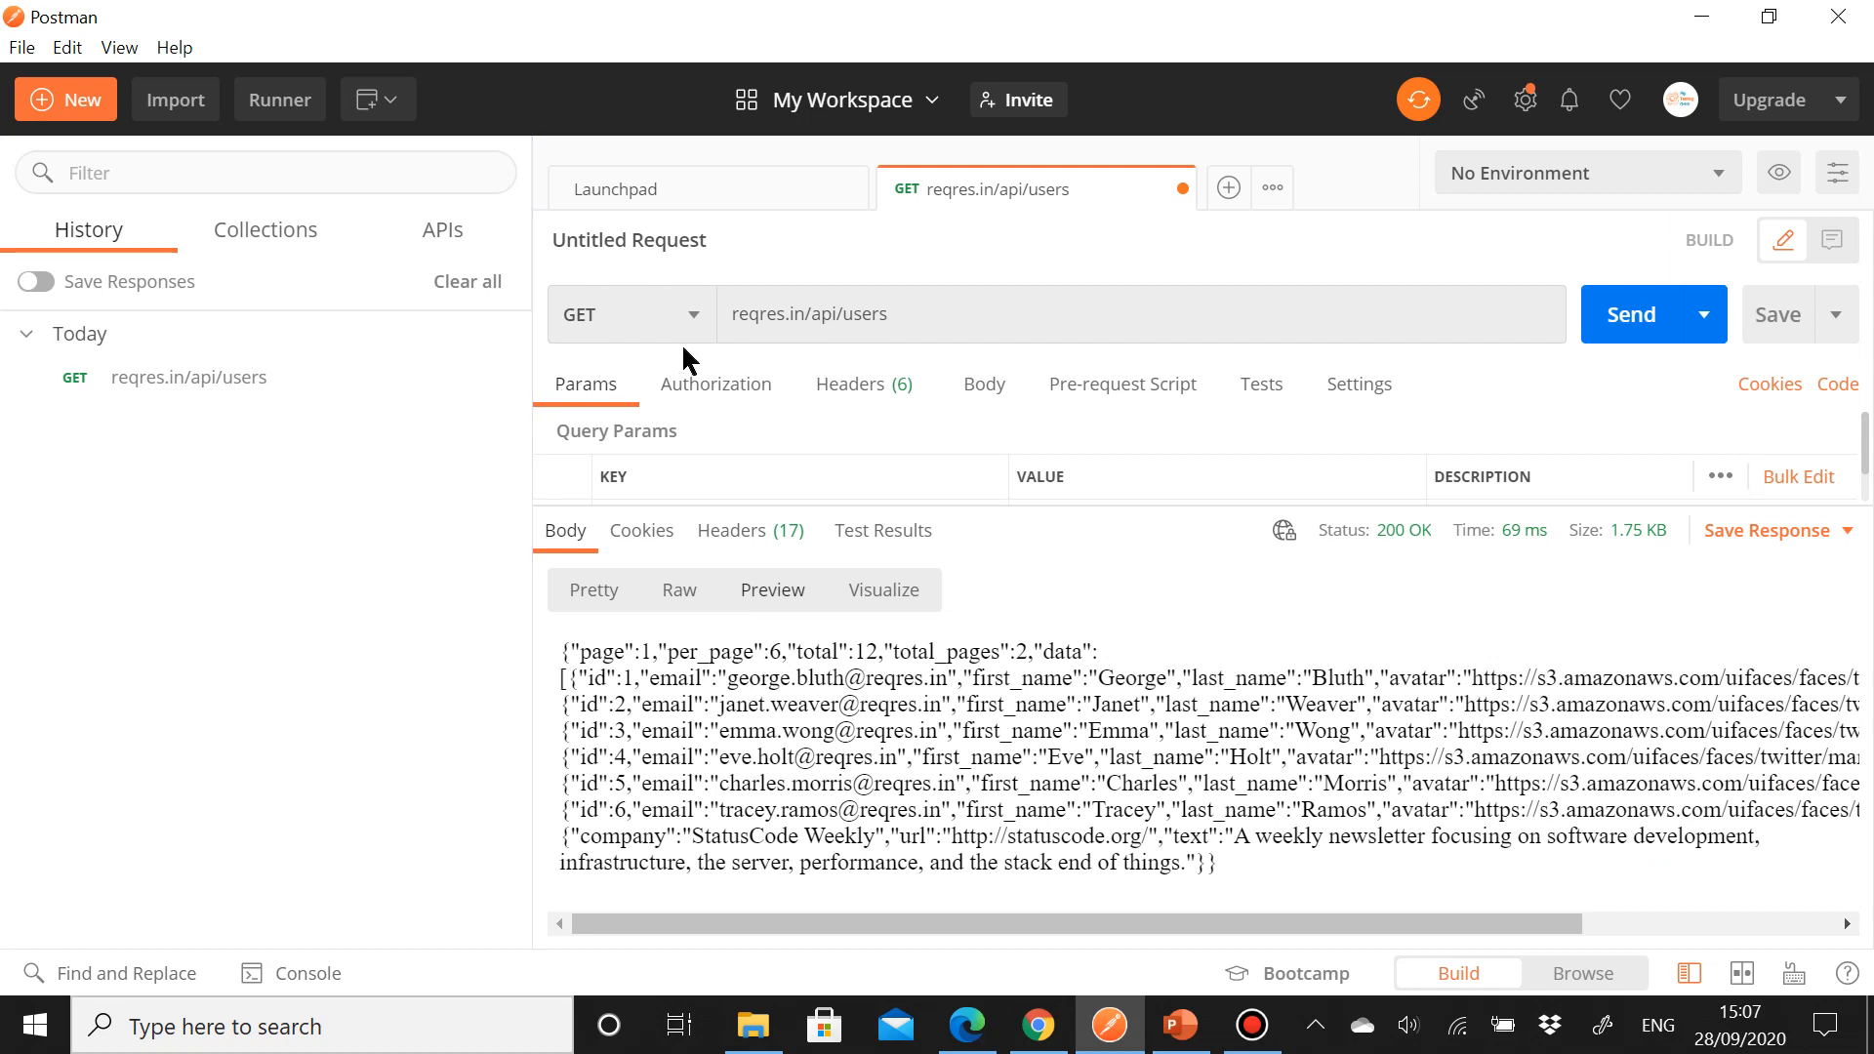
pyautogui.click(1229, 188)
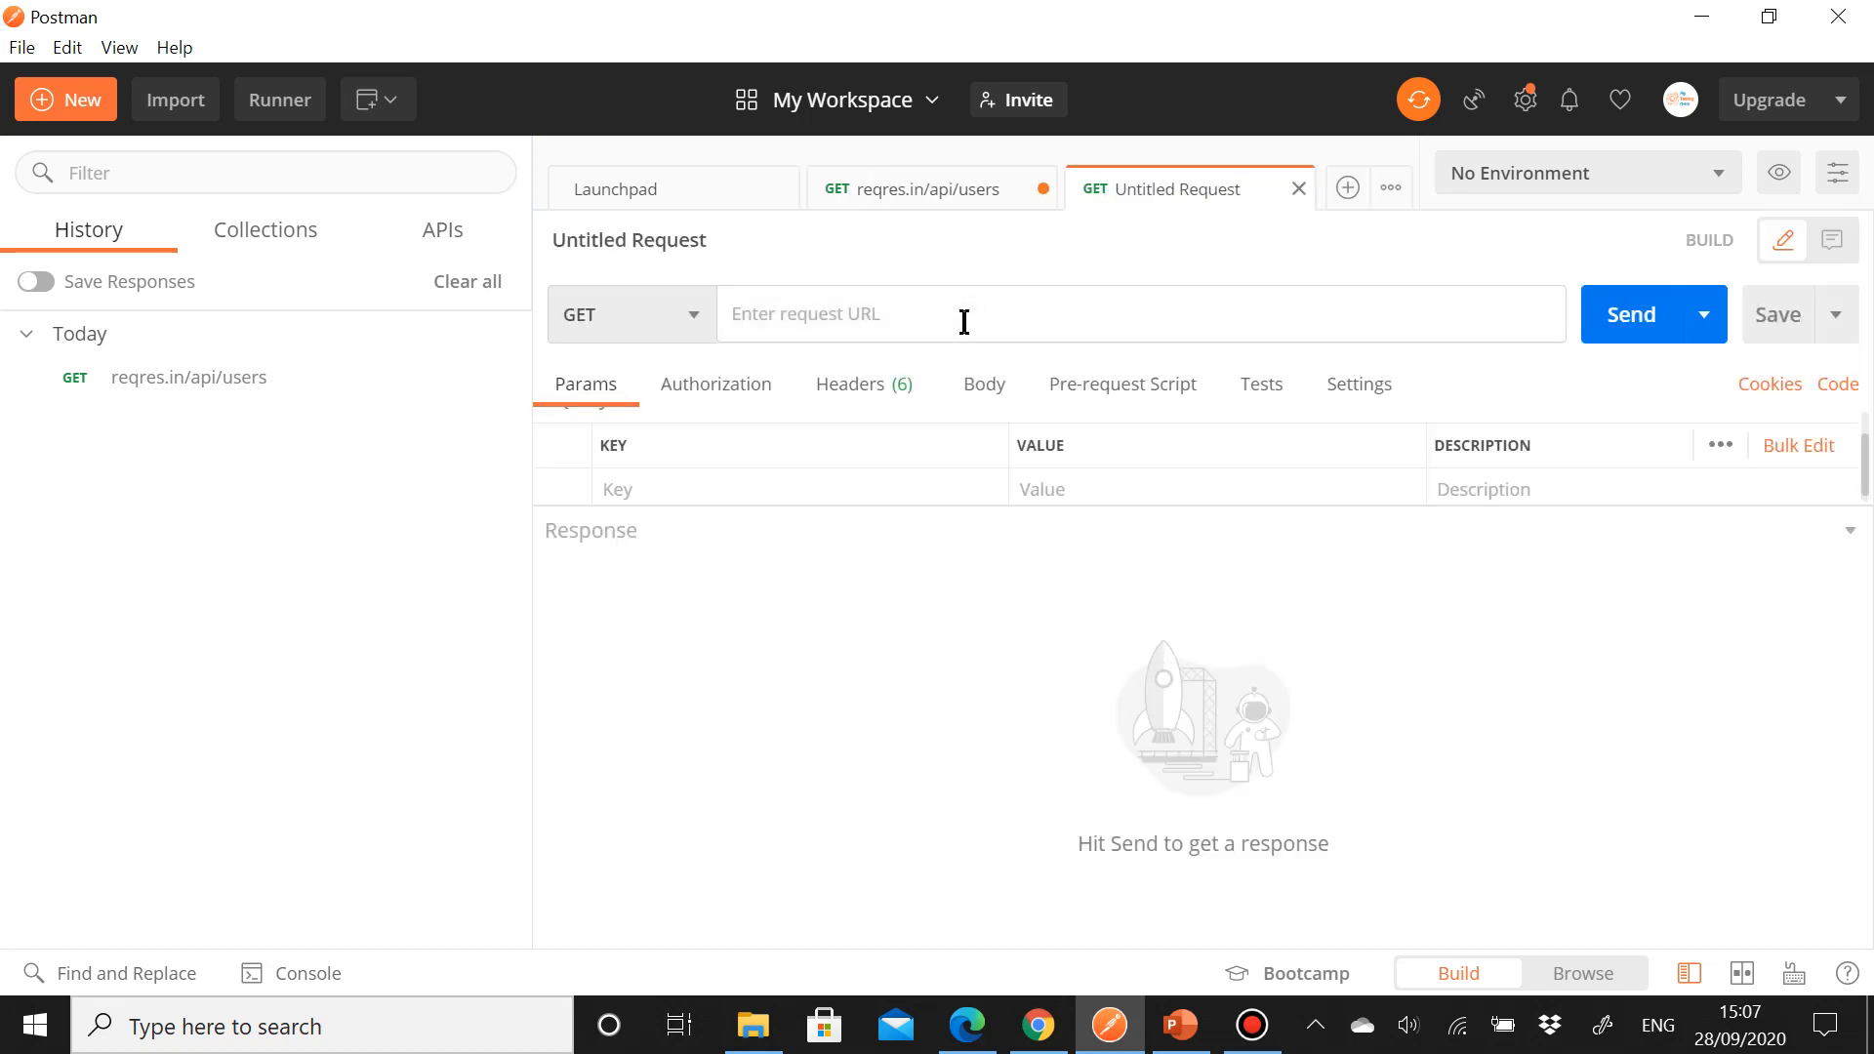
pyautogui.write('www.goo')
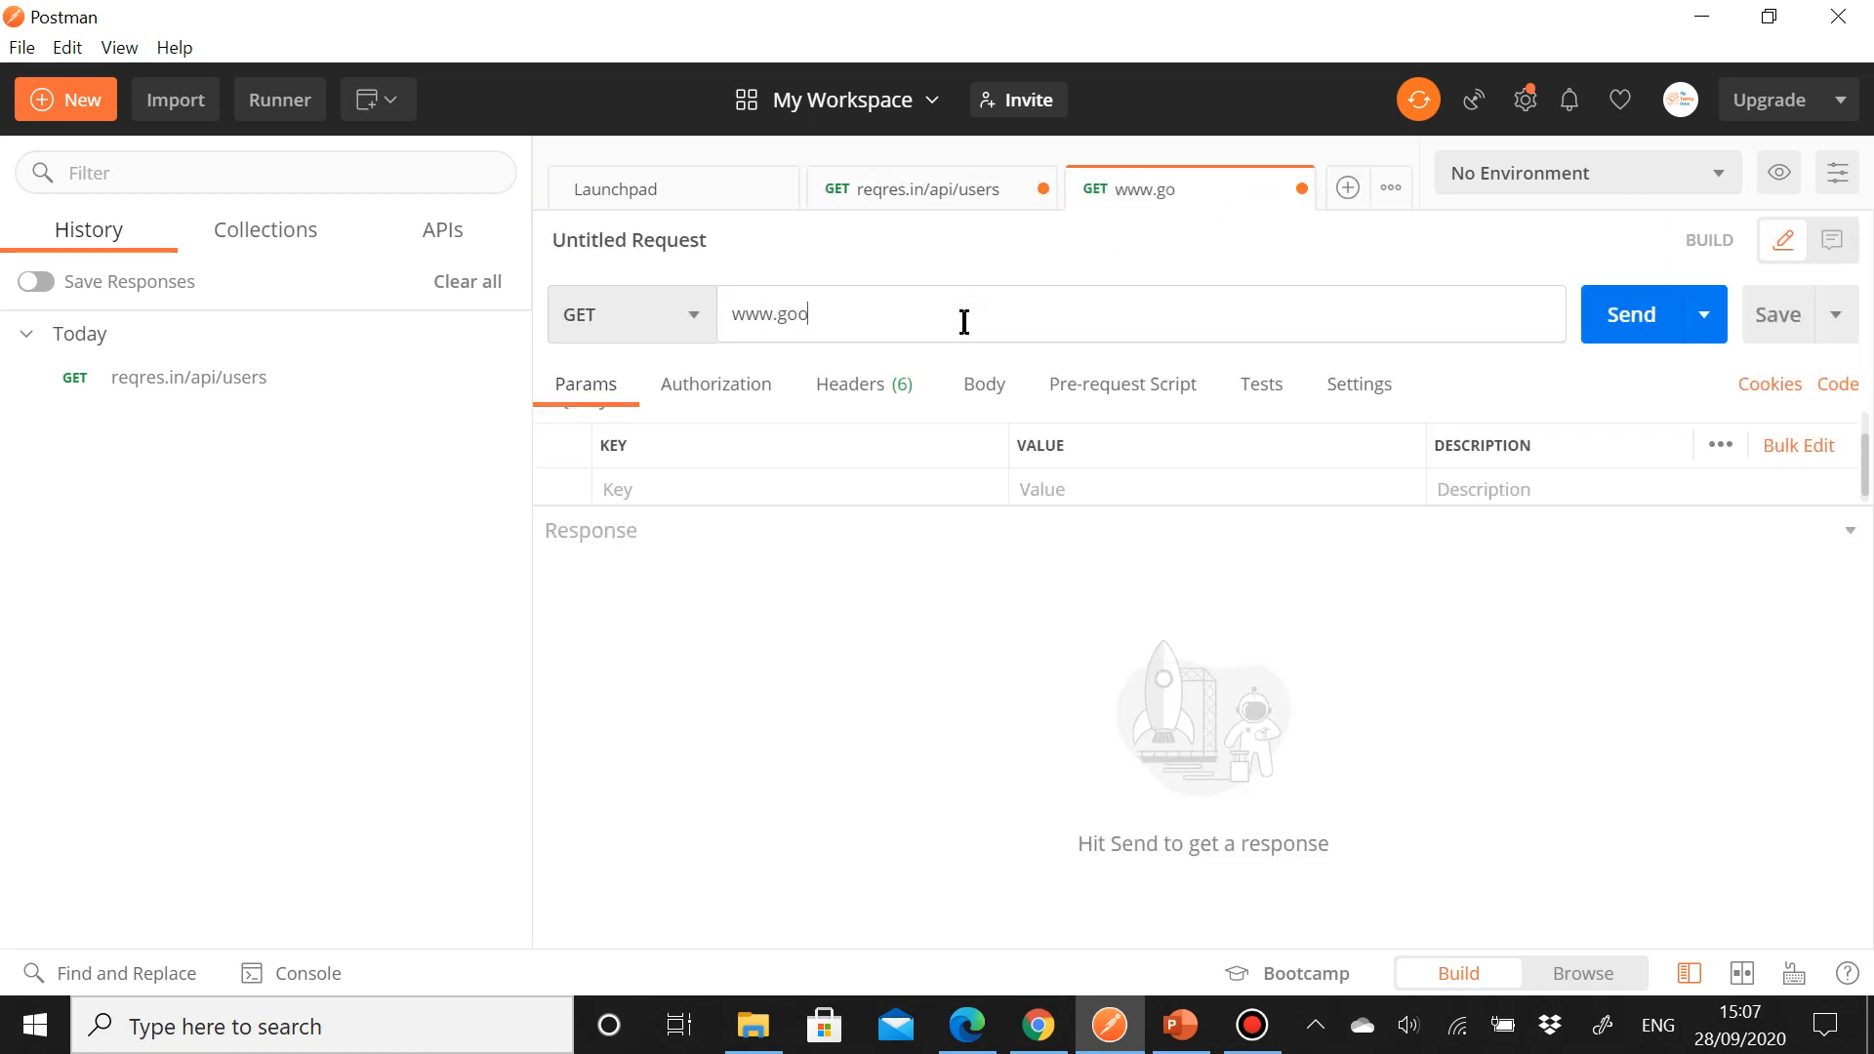
pyautogui.write('gle.com')
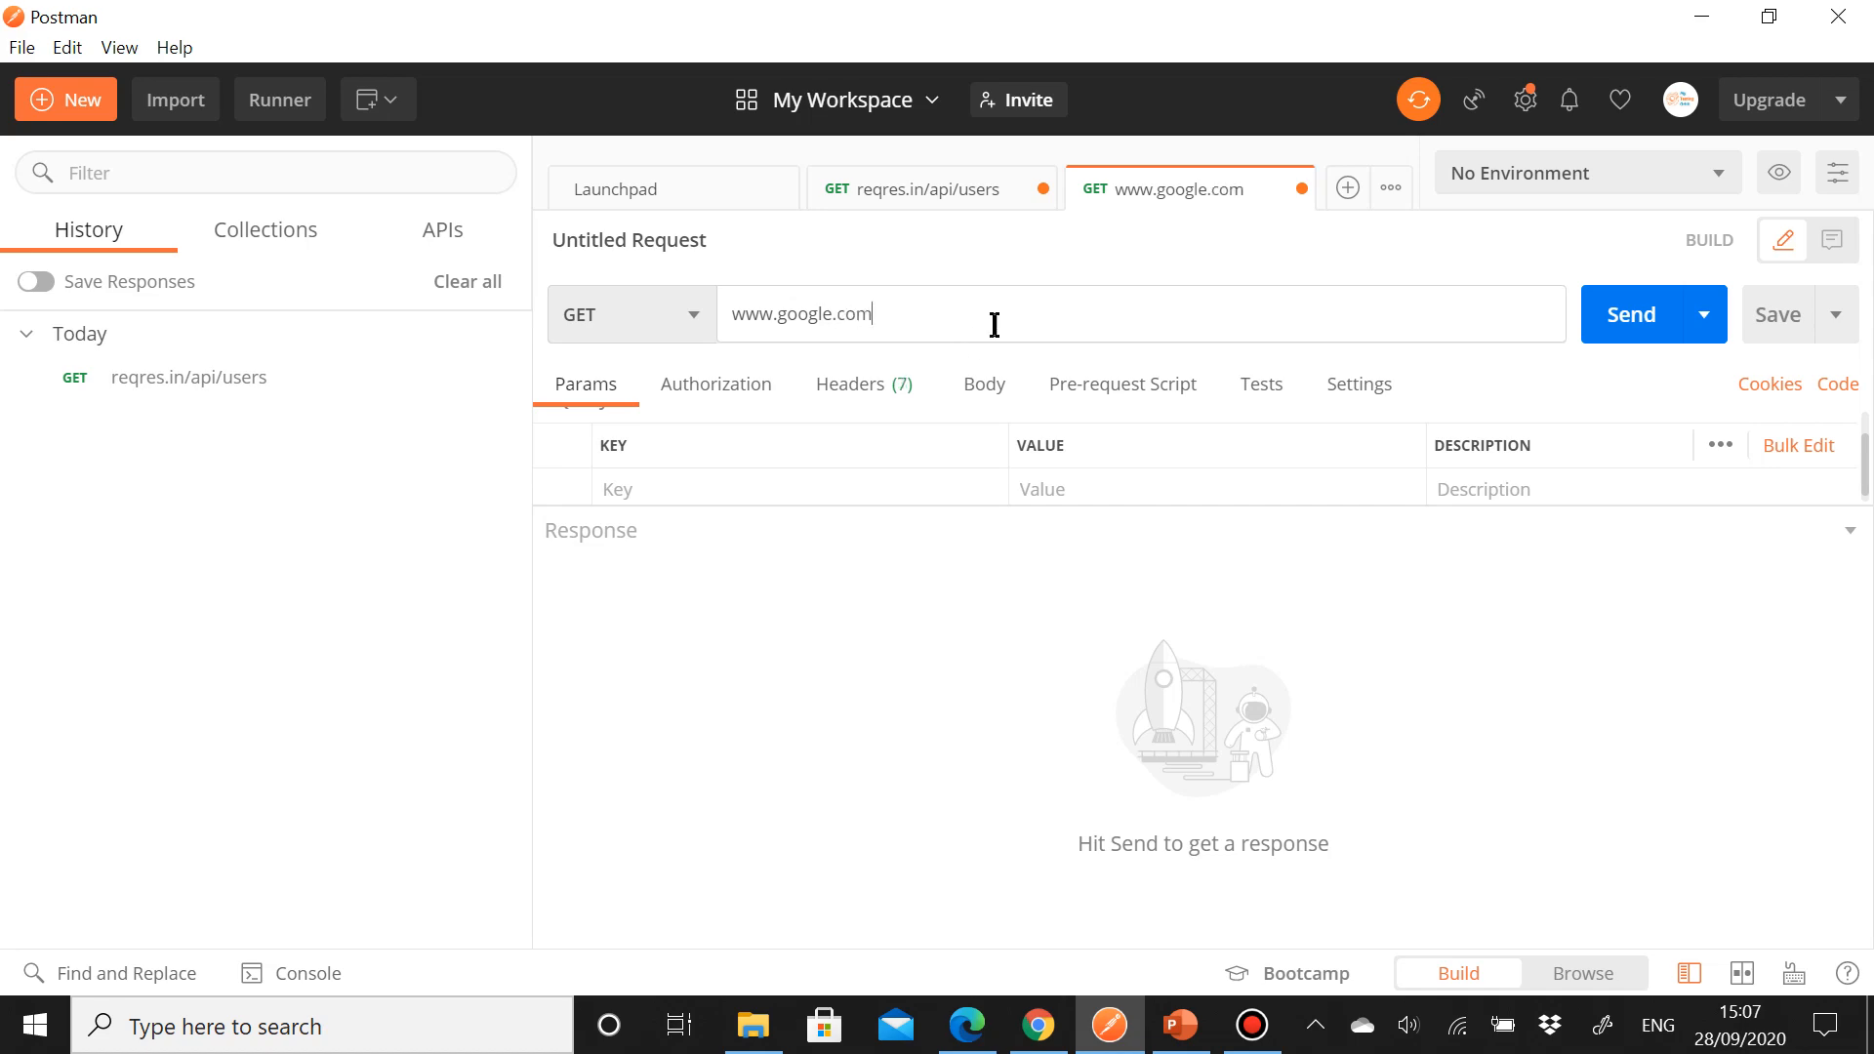
pyautogui.click(1650, 324)
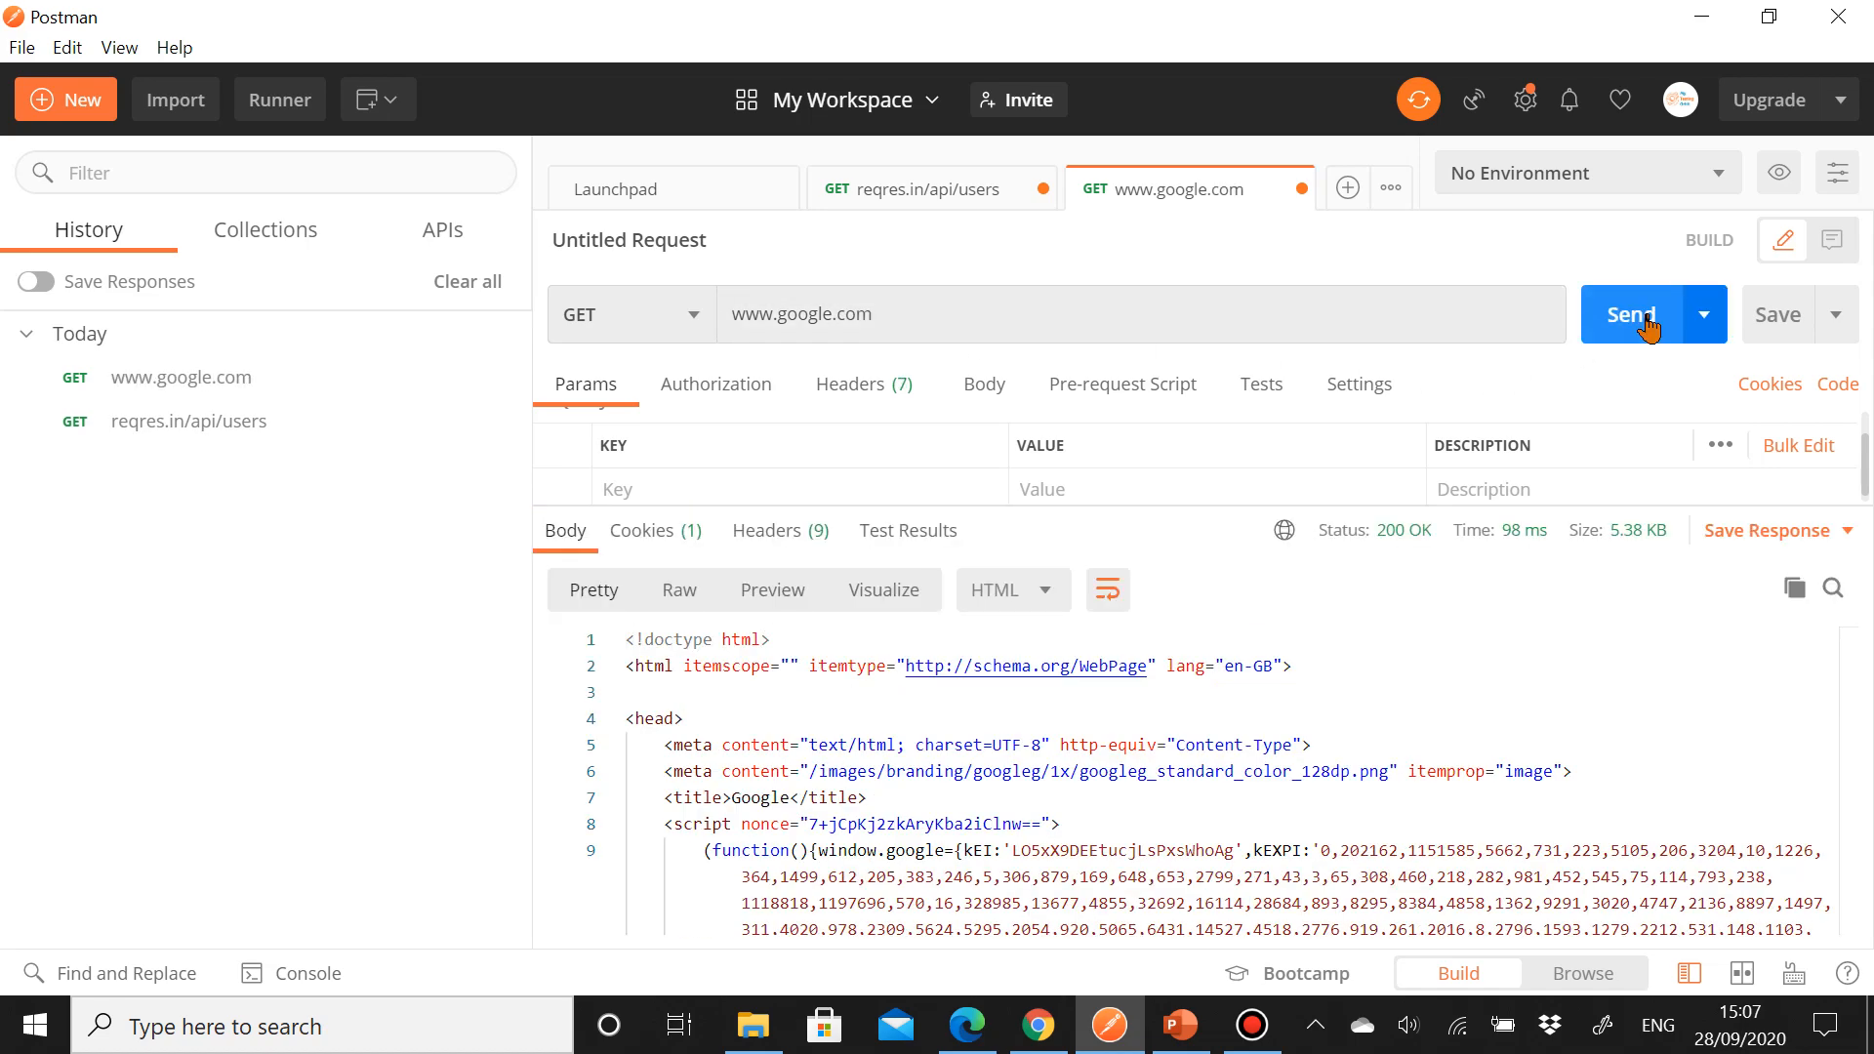
# Step: View the Google response as a preview, and the users response in Visualize and Pretty views
pyautogui.click(763, 589)
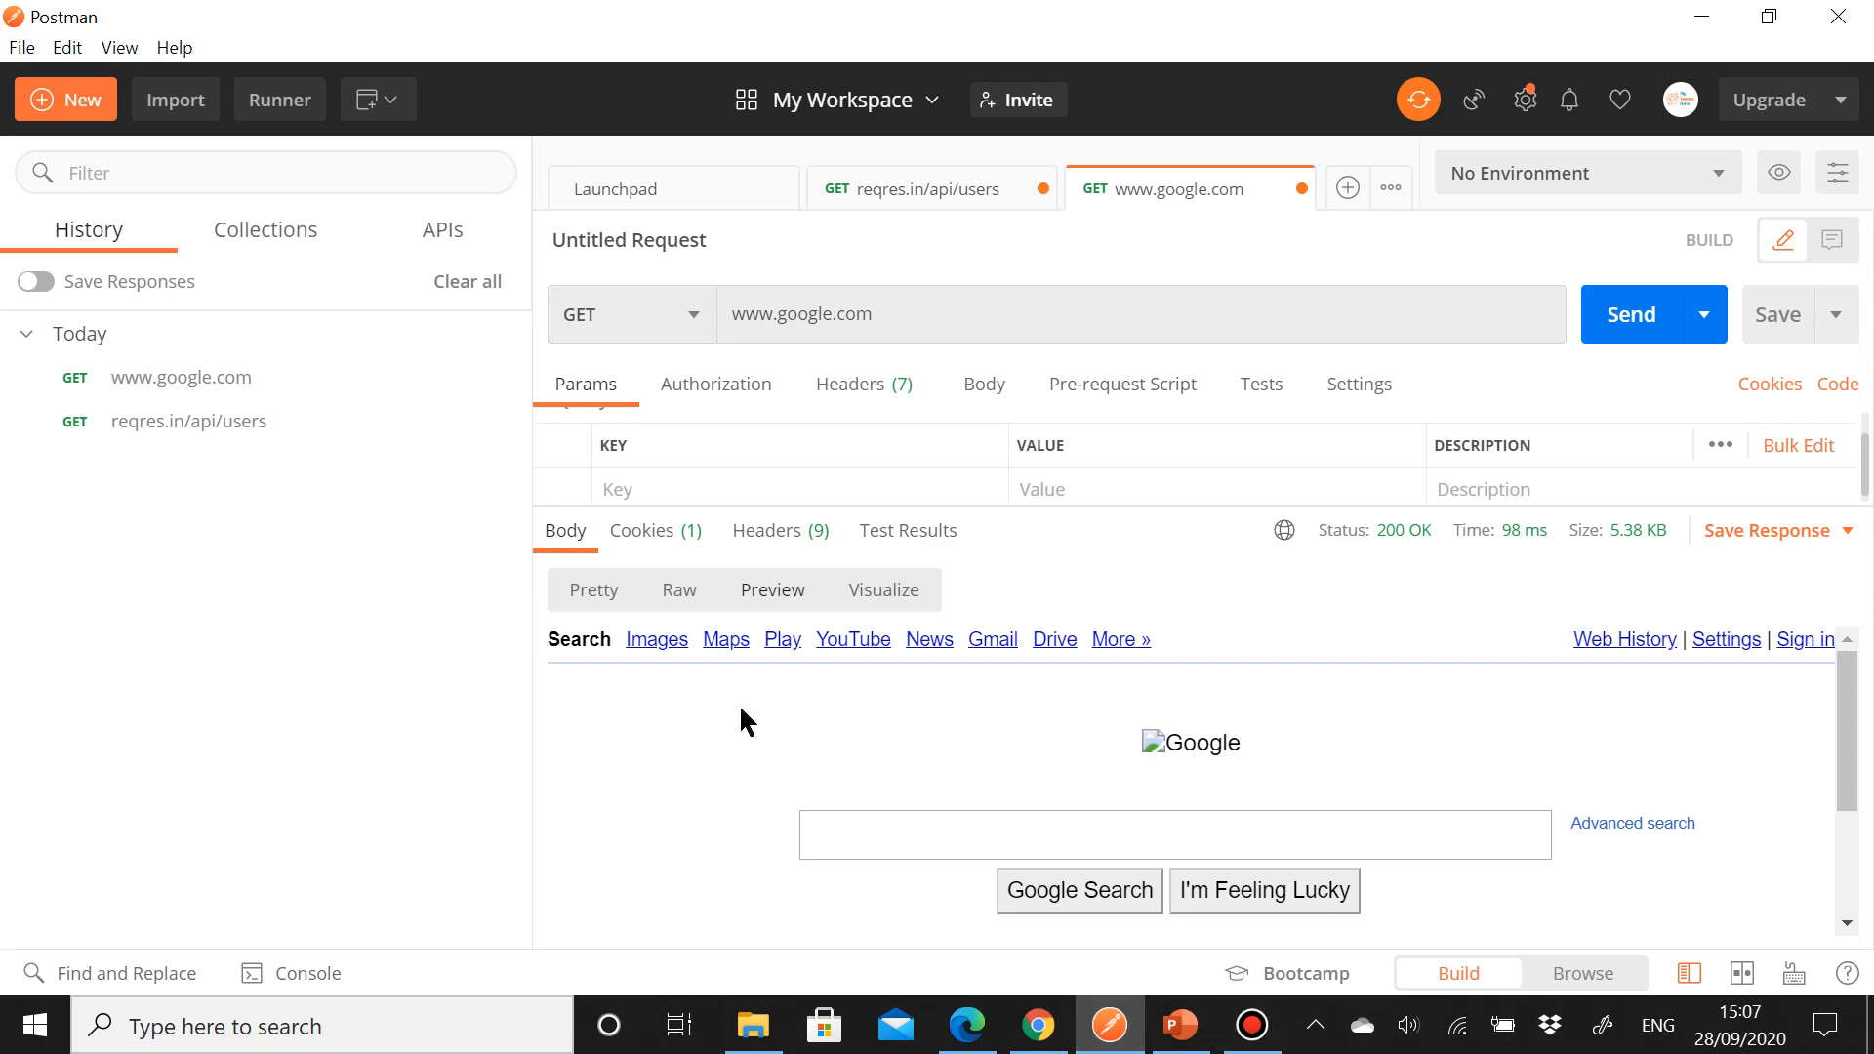
pyautogui.click(885, 189)
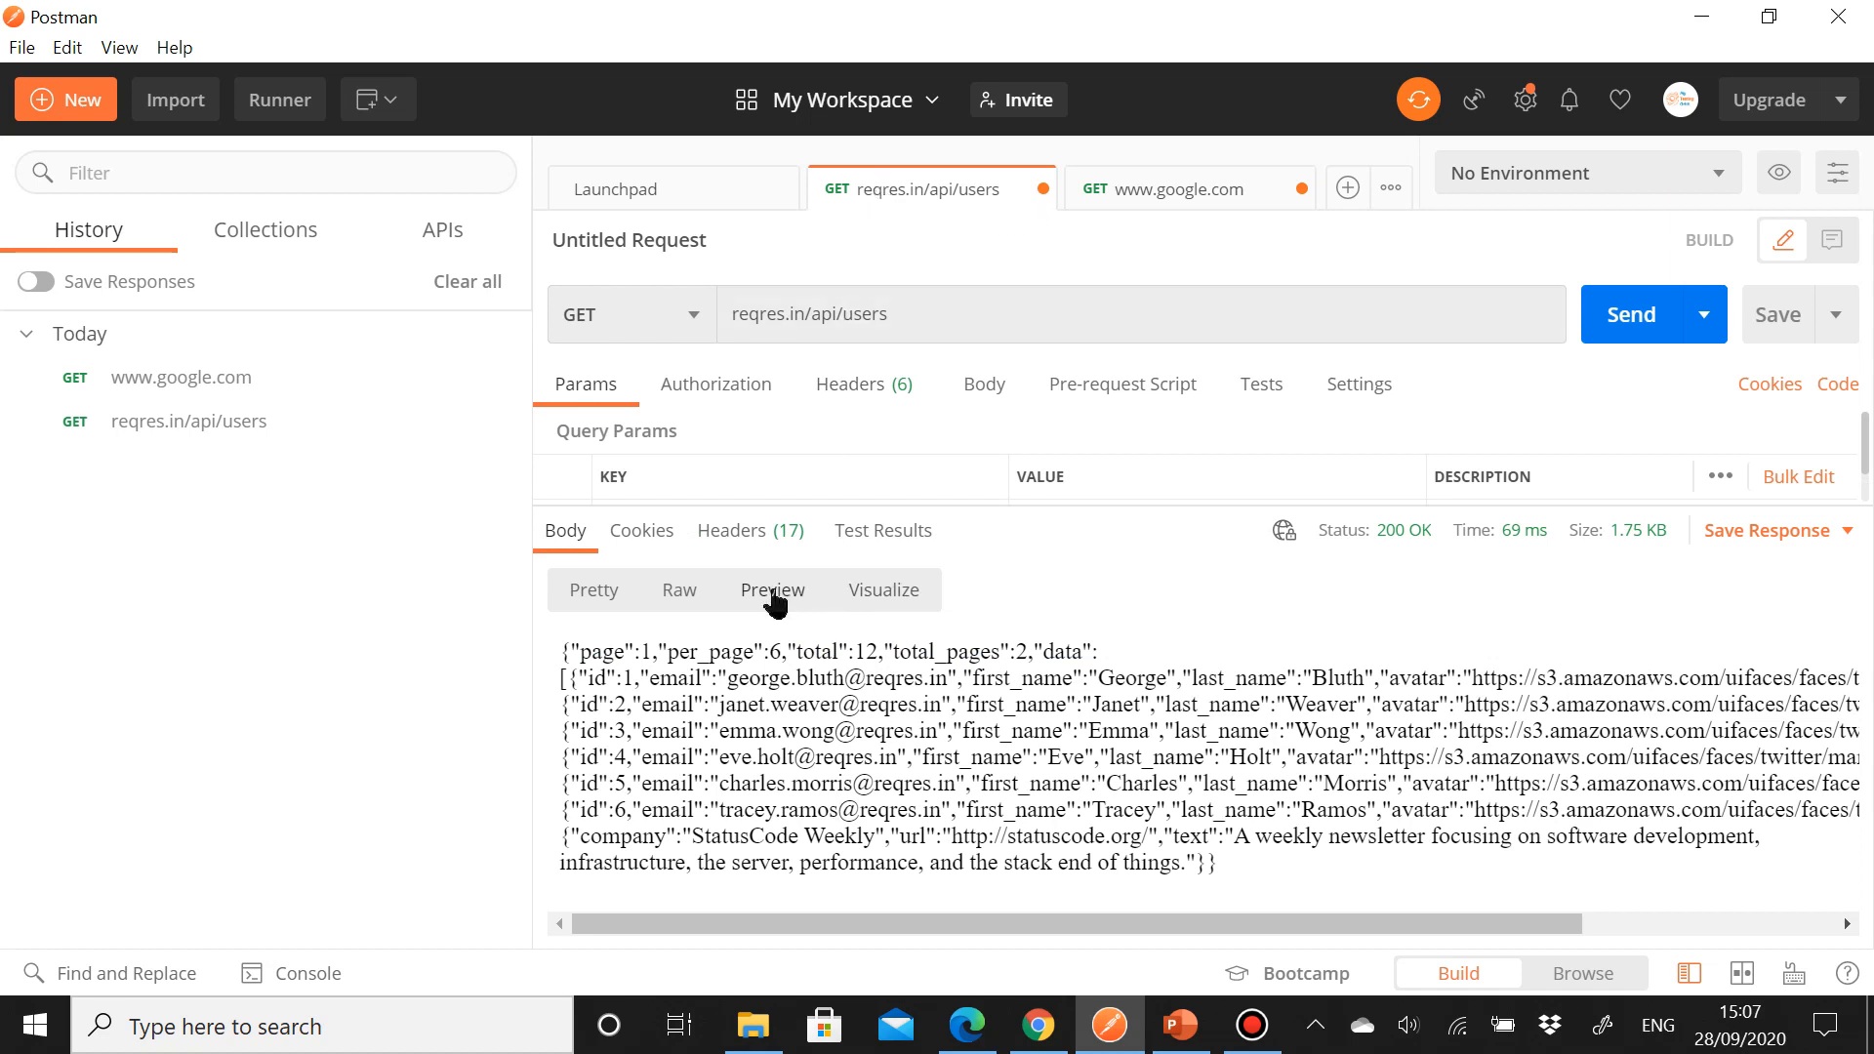
pyautogui.click(894, 604)
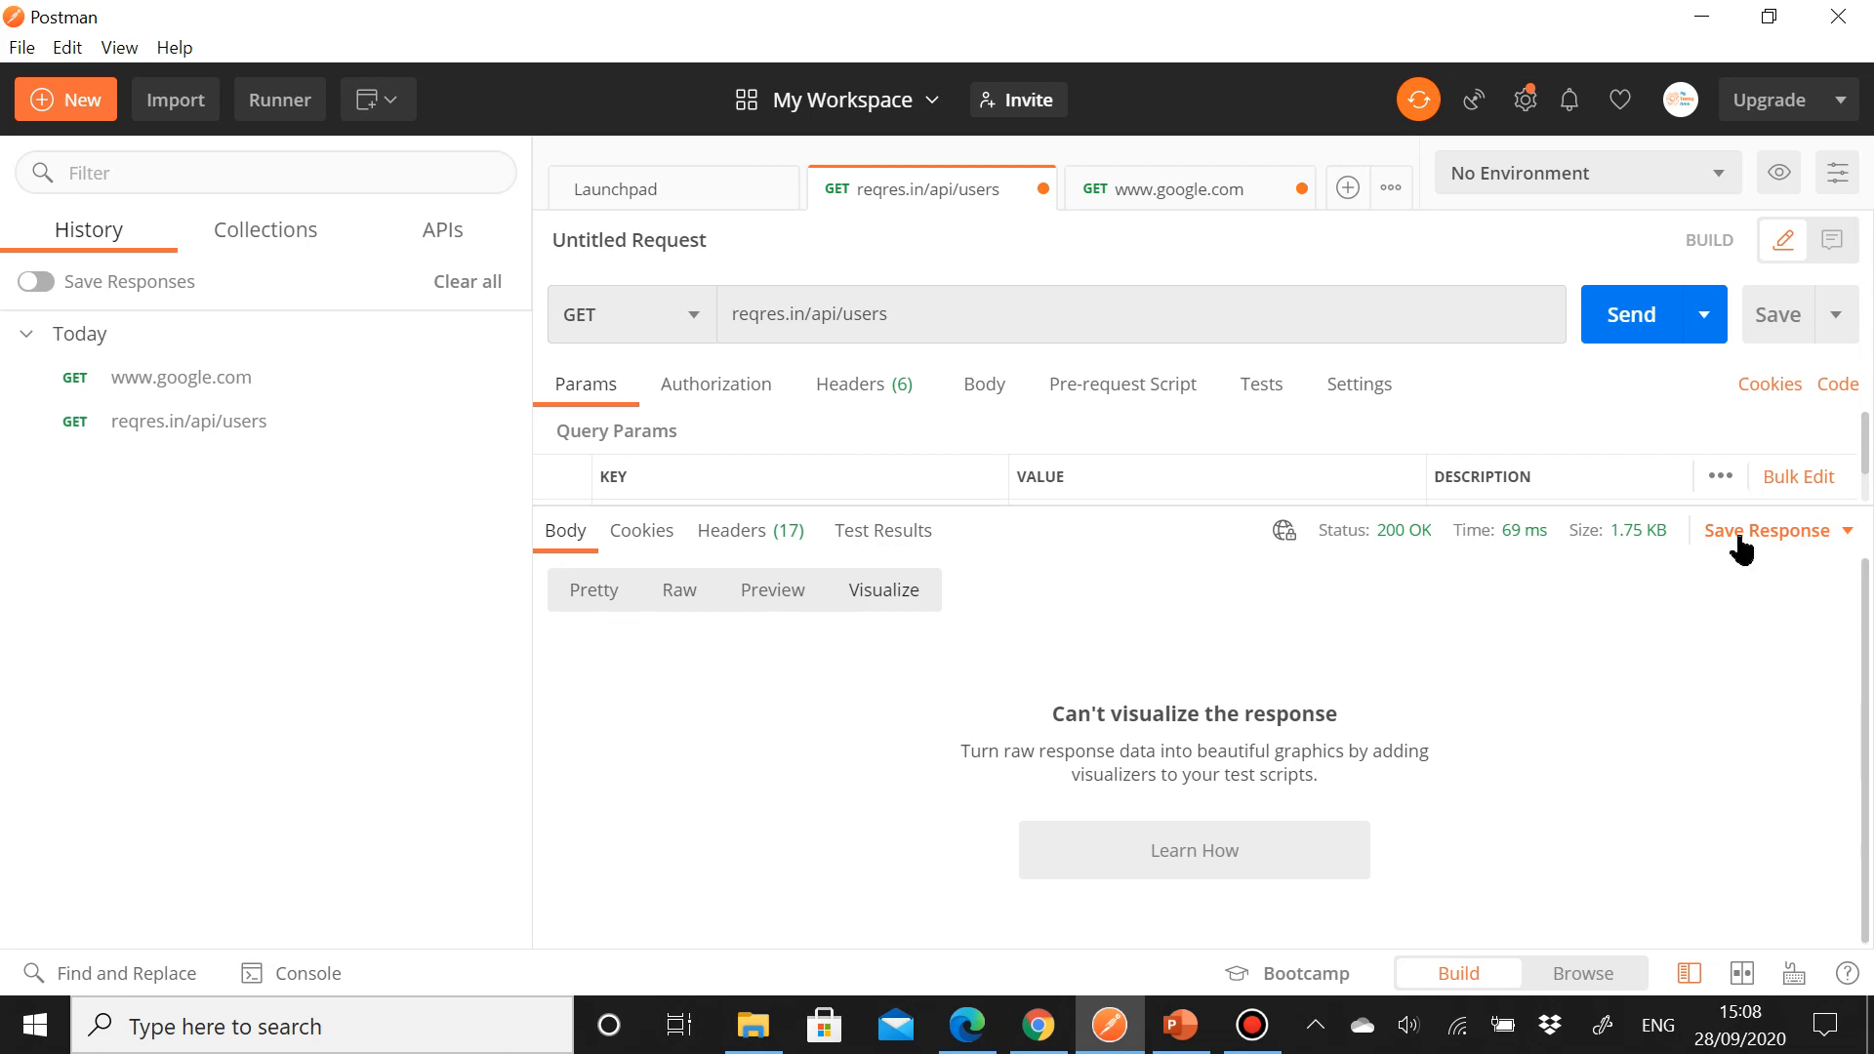
pyautogui.click(592, 597)
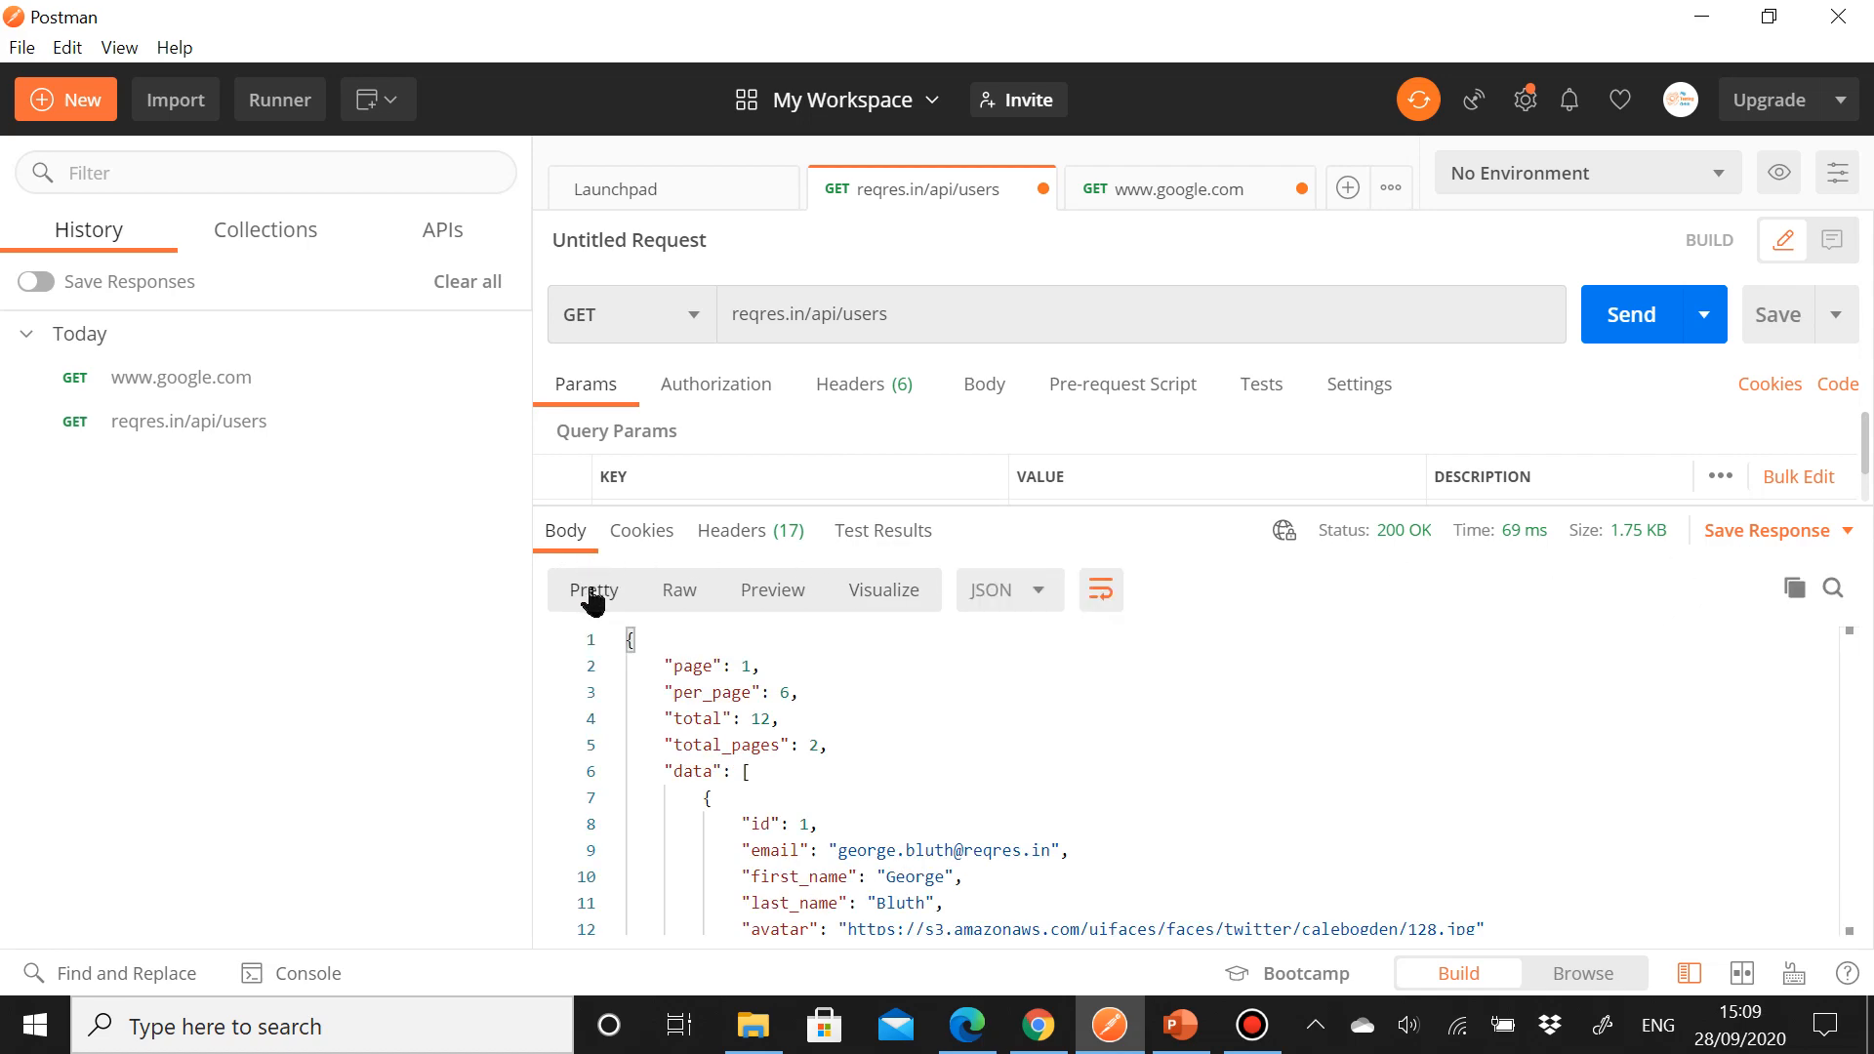
# Step: Save the reqres.in/api/users request into a new collection named Users and check it in the sidebar
pyautogui.click(1754, 539)
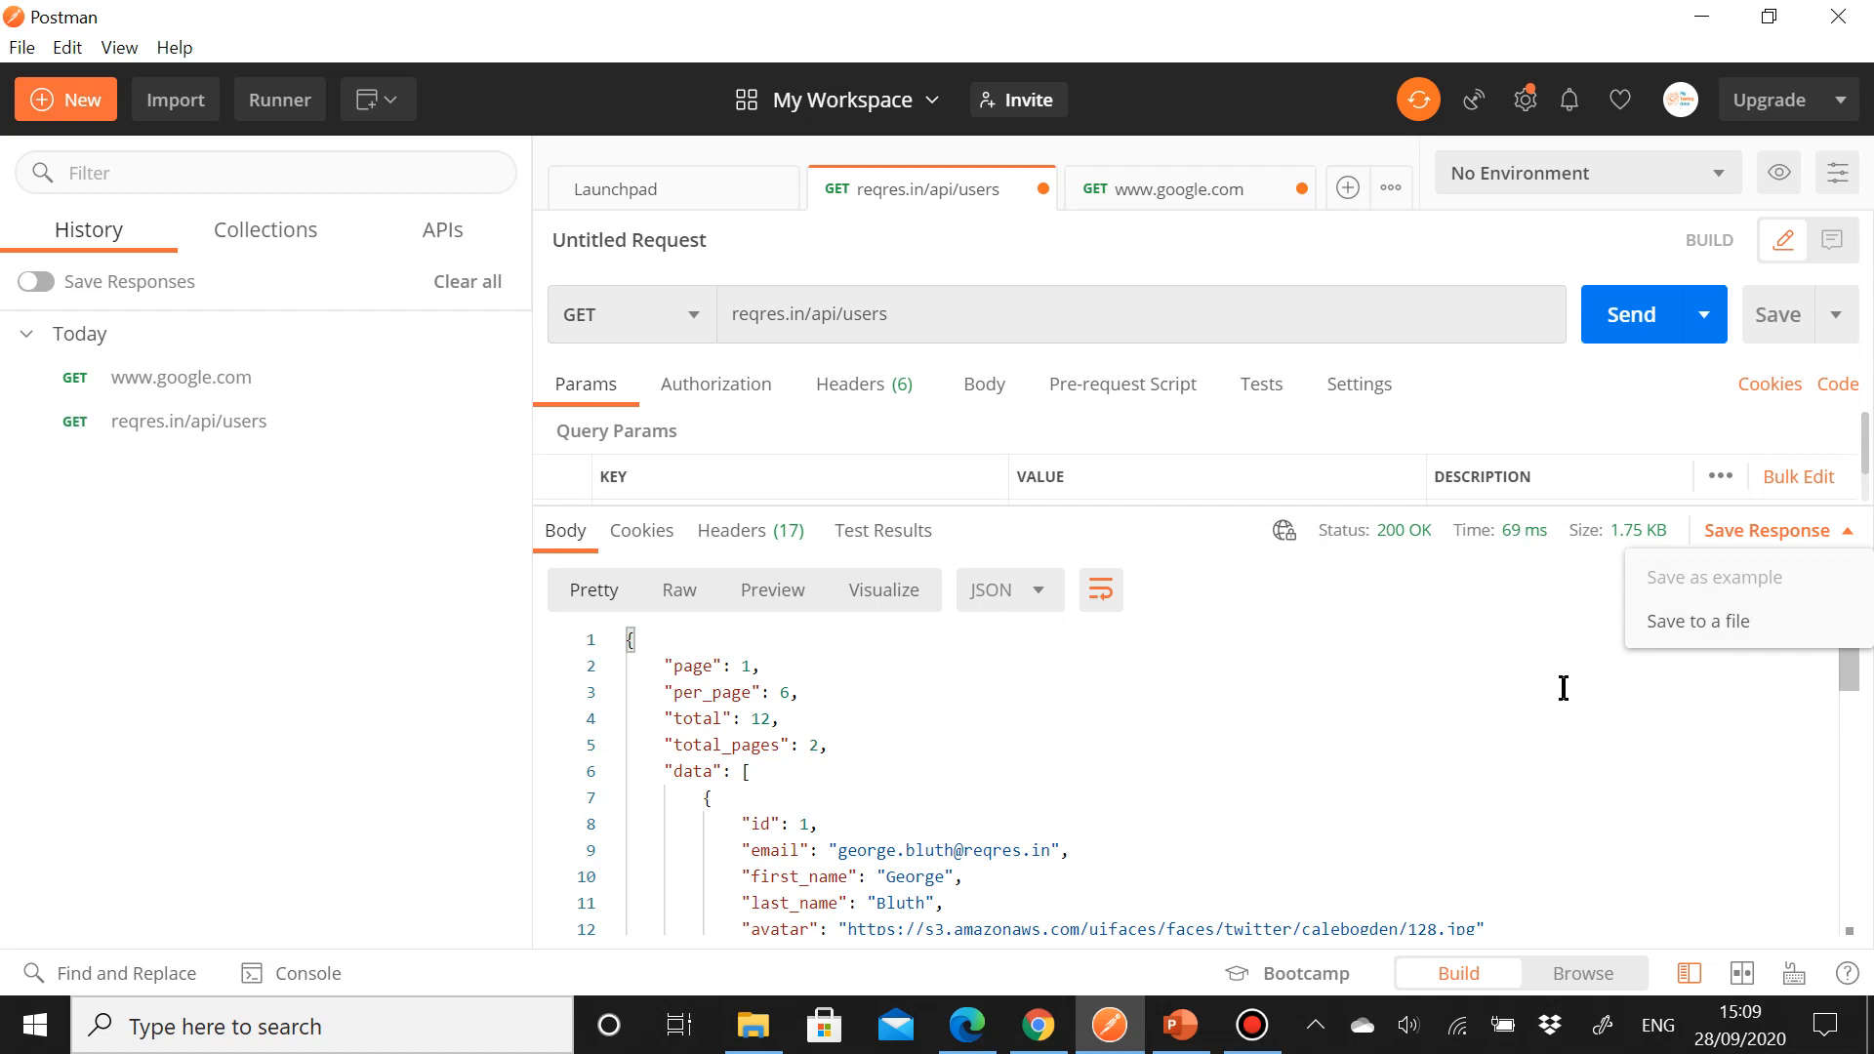
pyautogui.click(1769, 317)
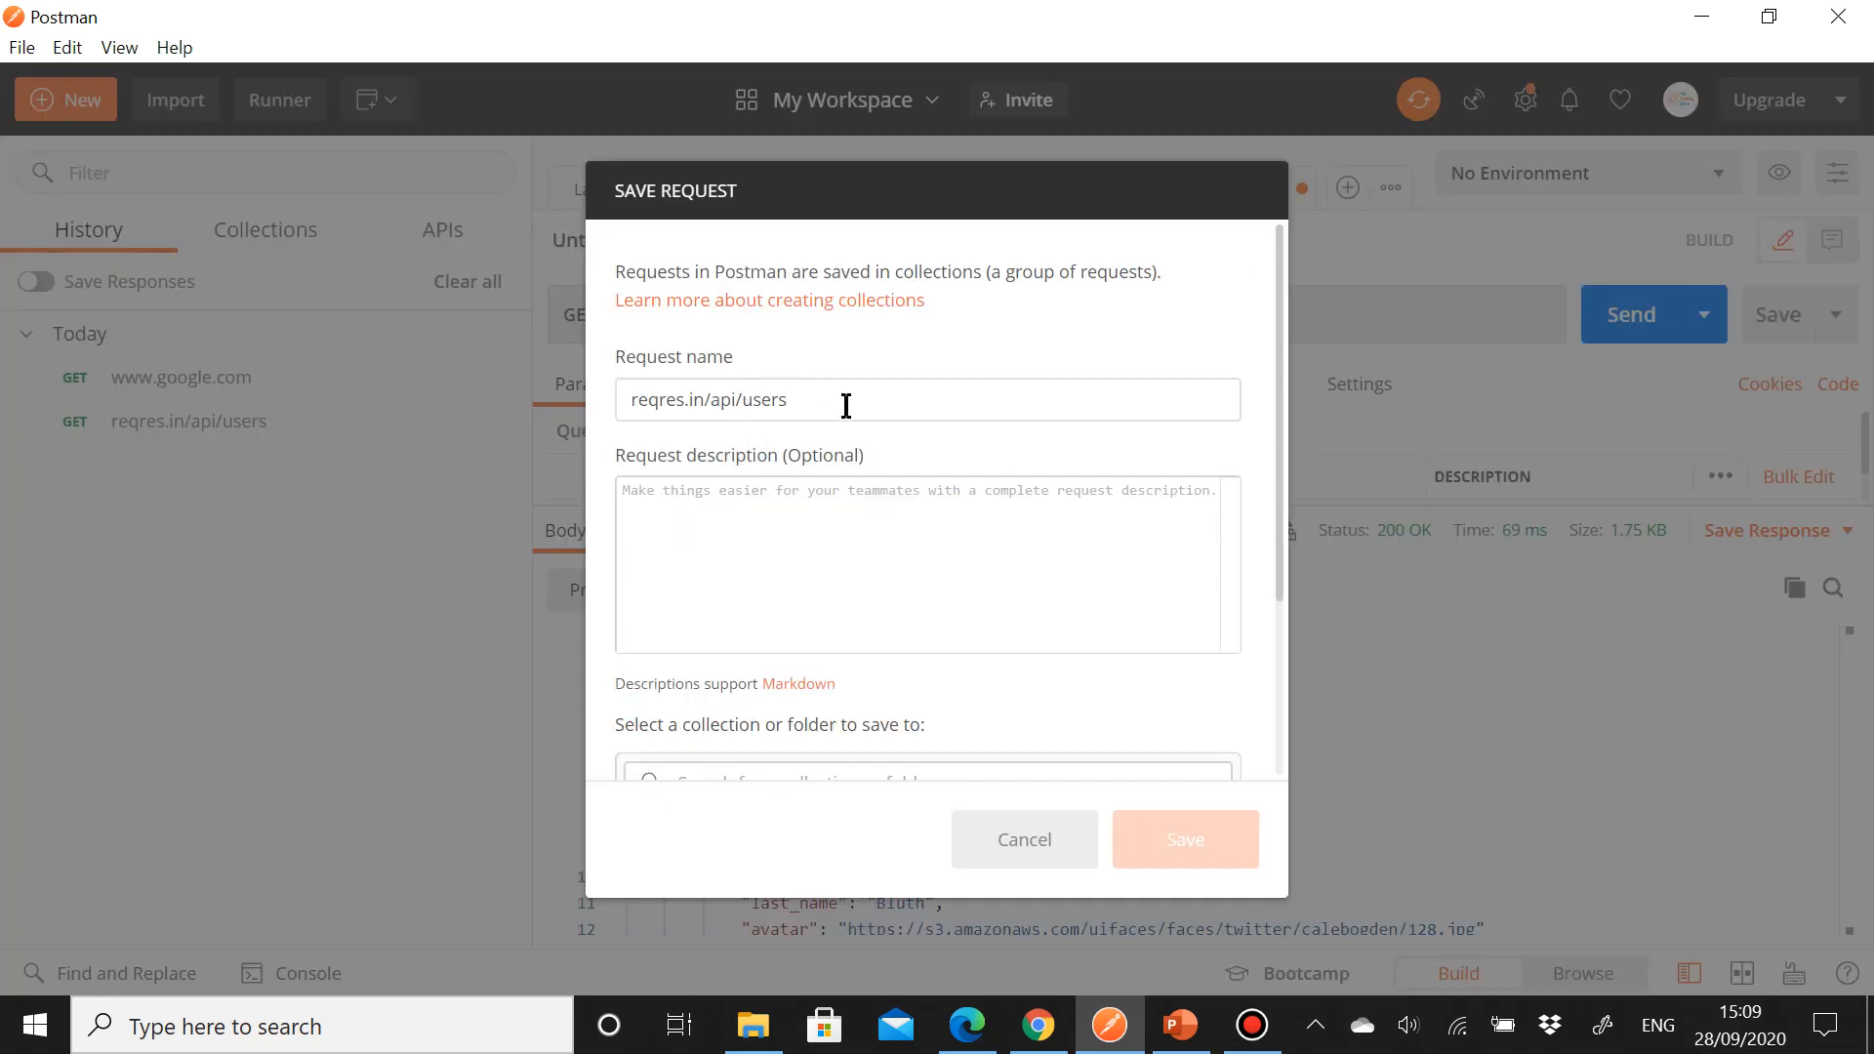
pyautogui.scroll(-2, 857, 517)
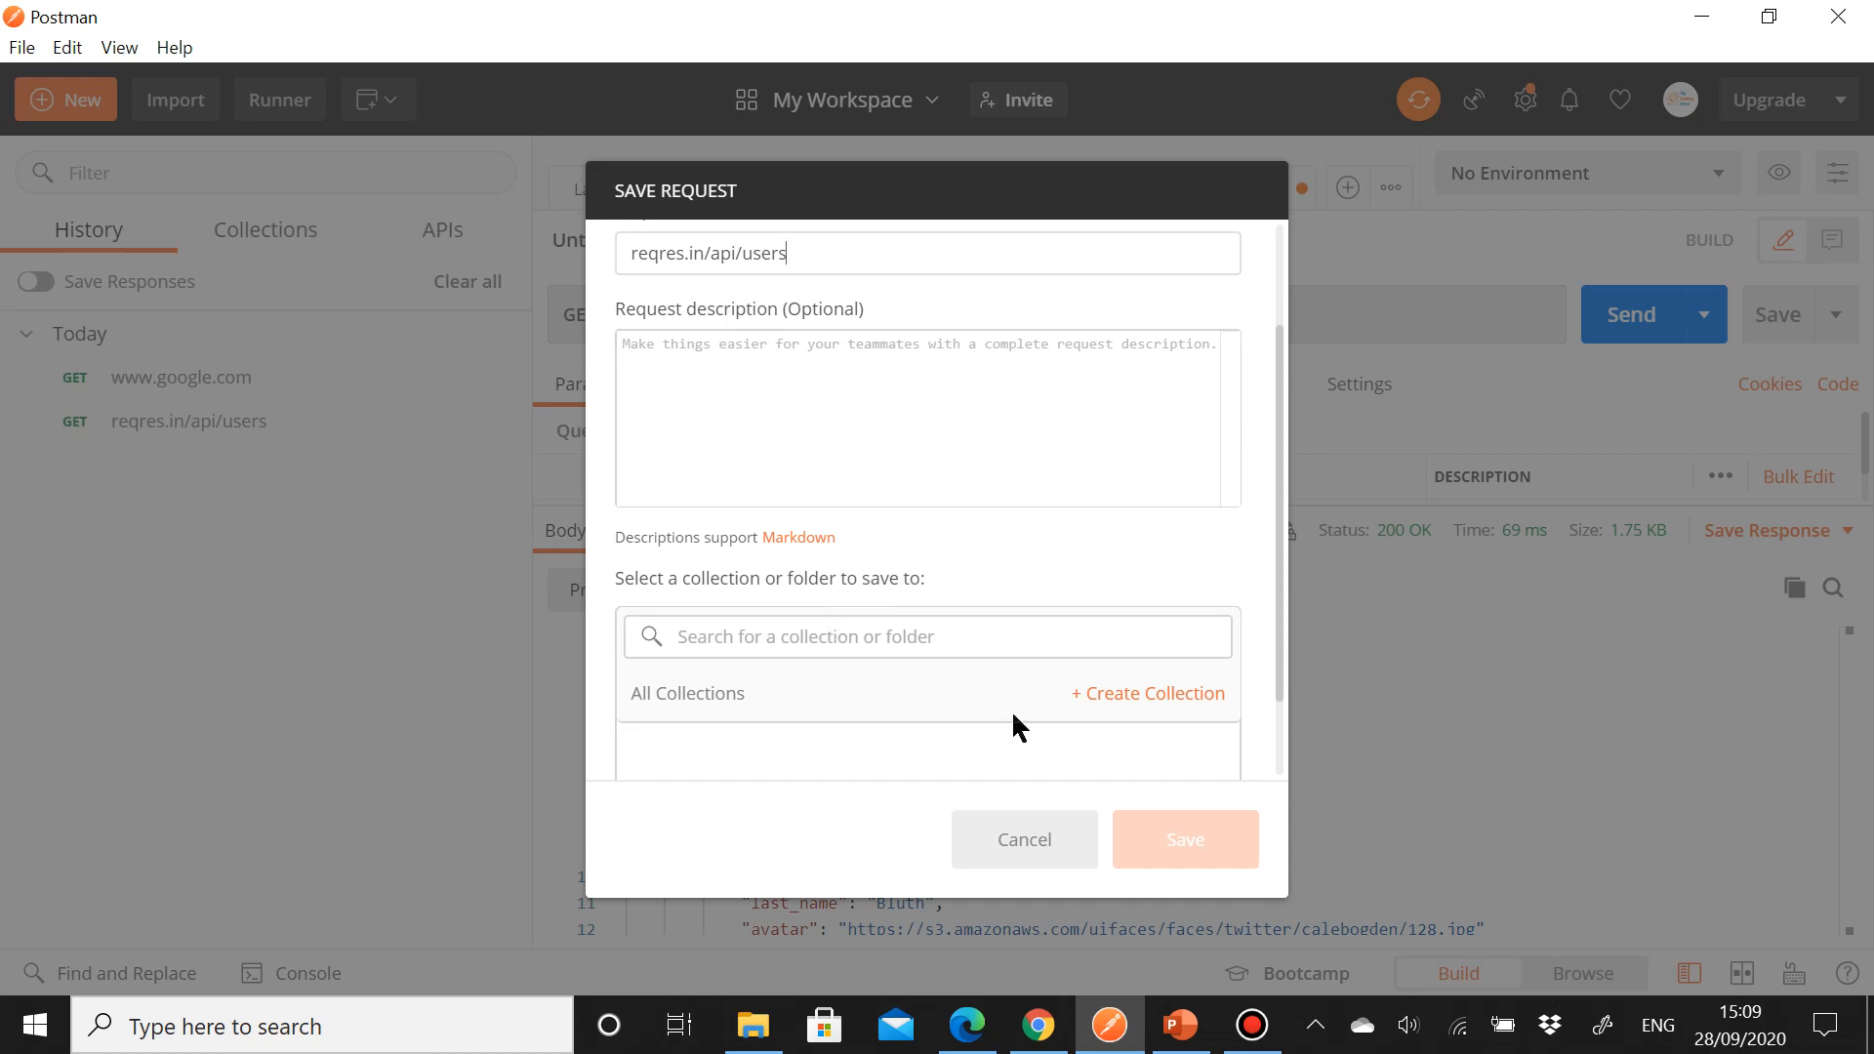
pyautogui.click(1097, 695)
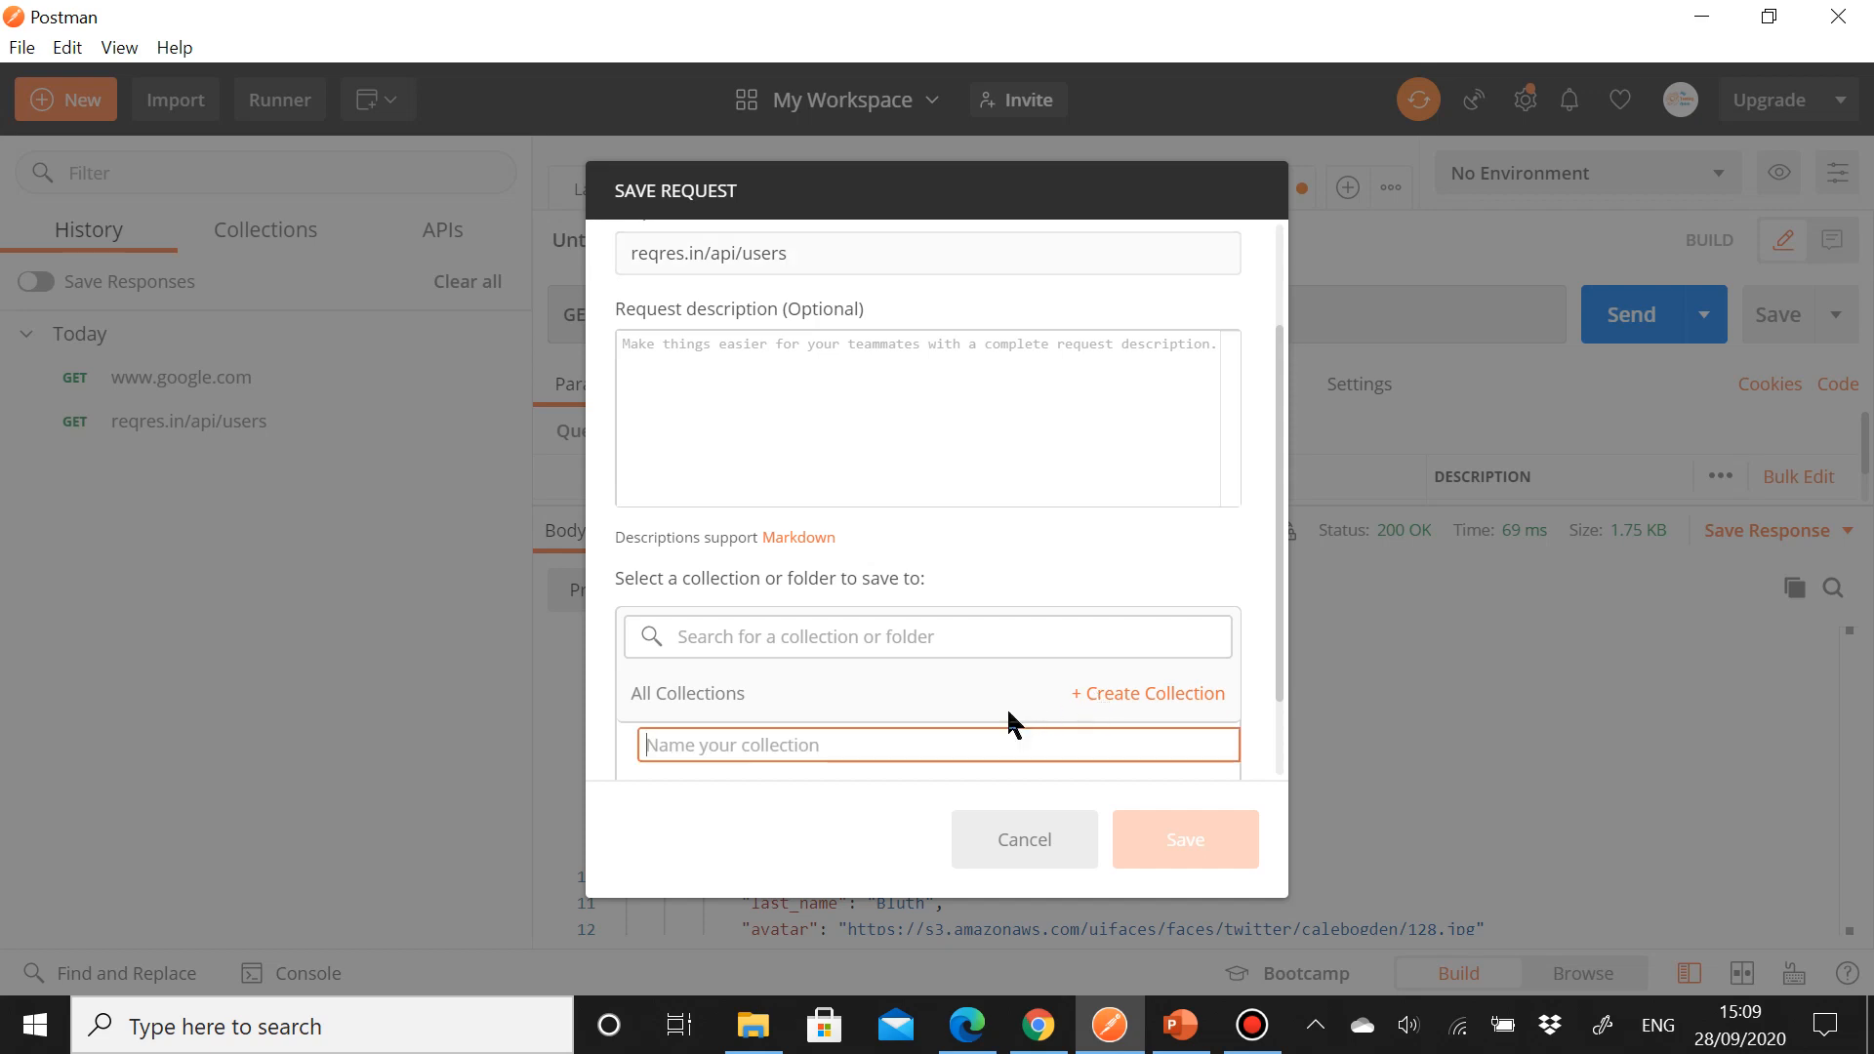
pyautogui.write('Users')
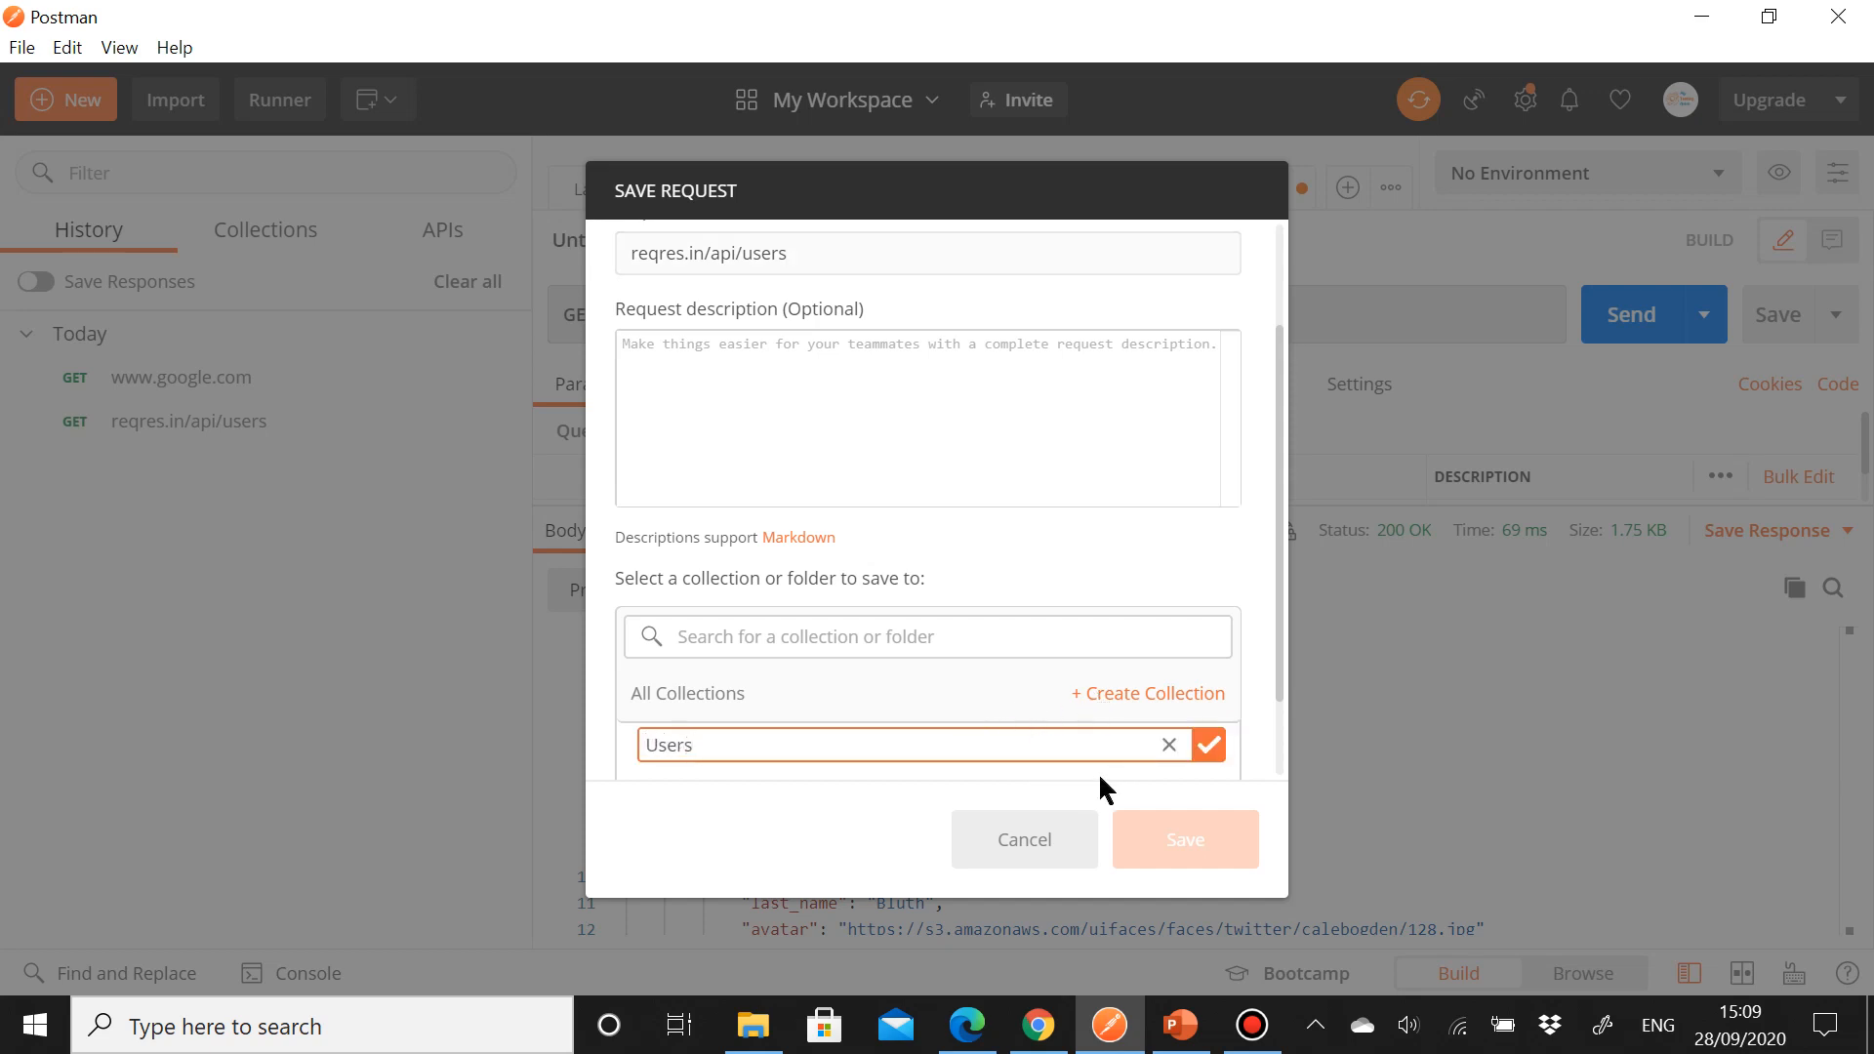
pyautogui.click(1206, 746)
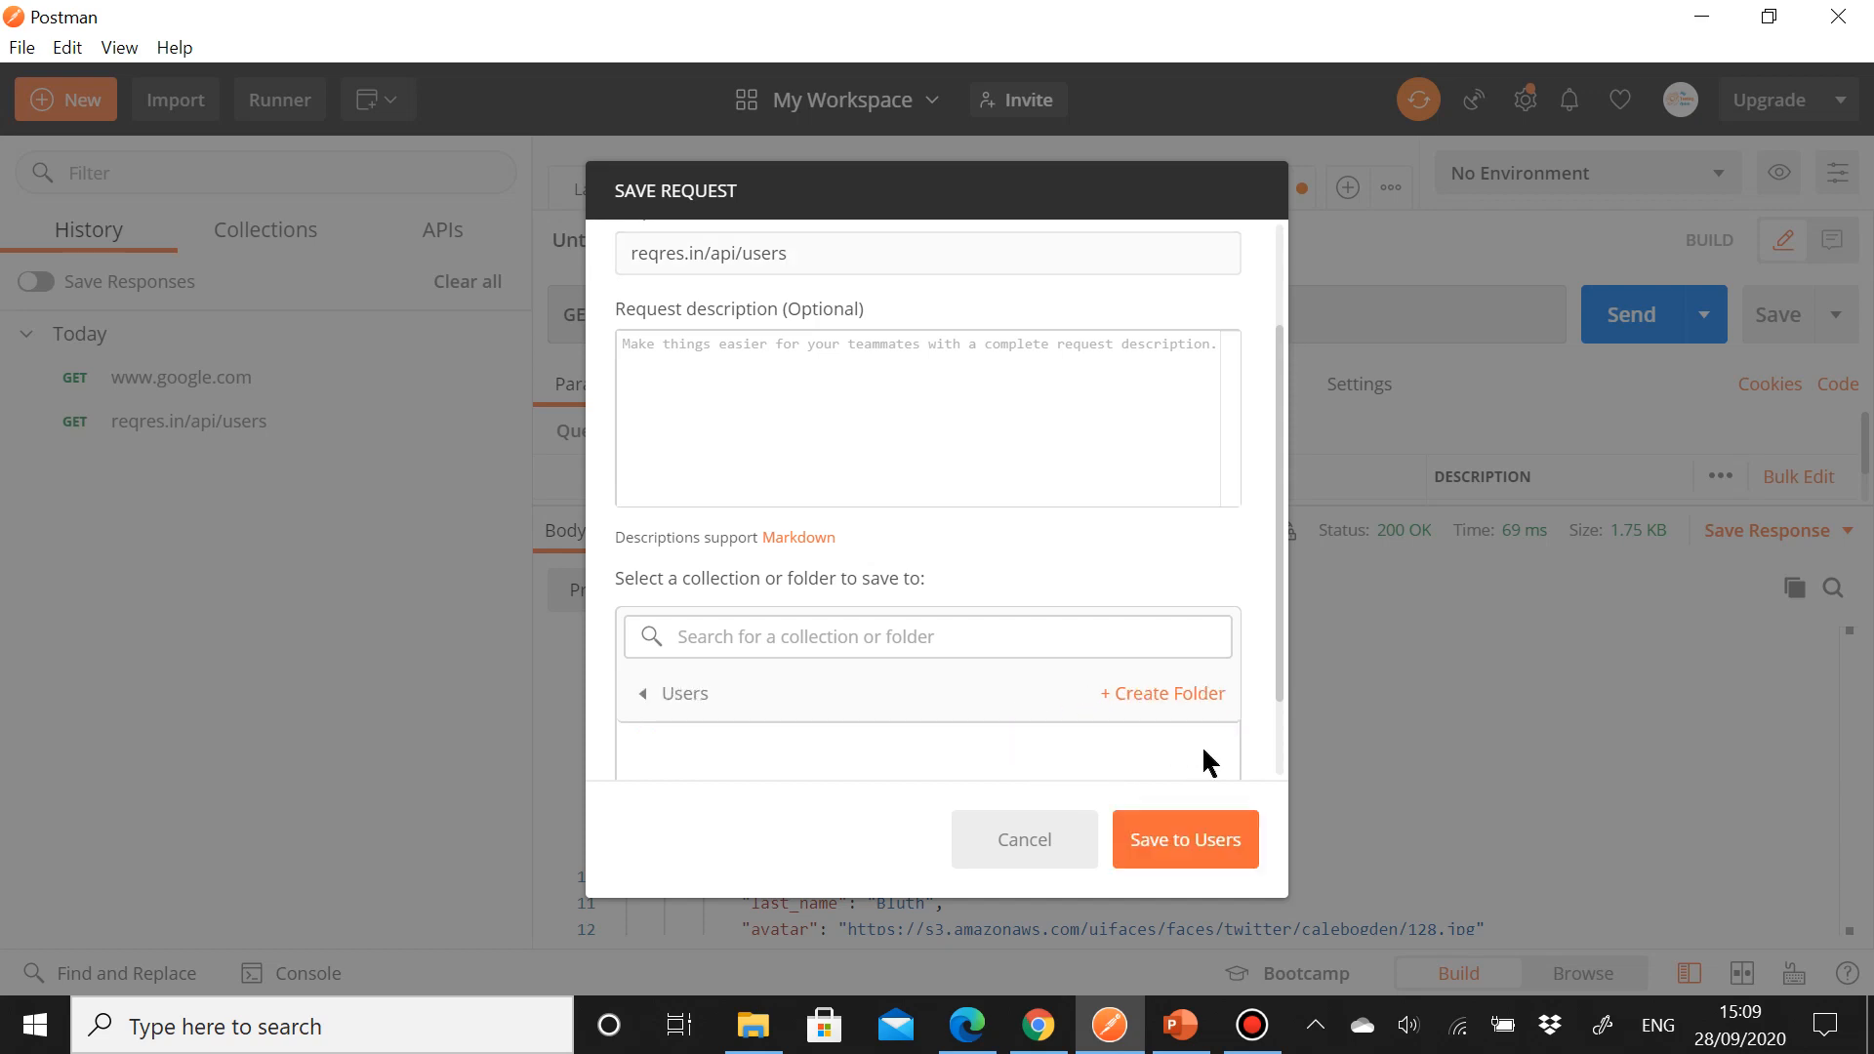
pyautogui.click(1177, 849)
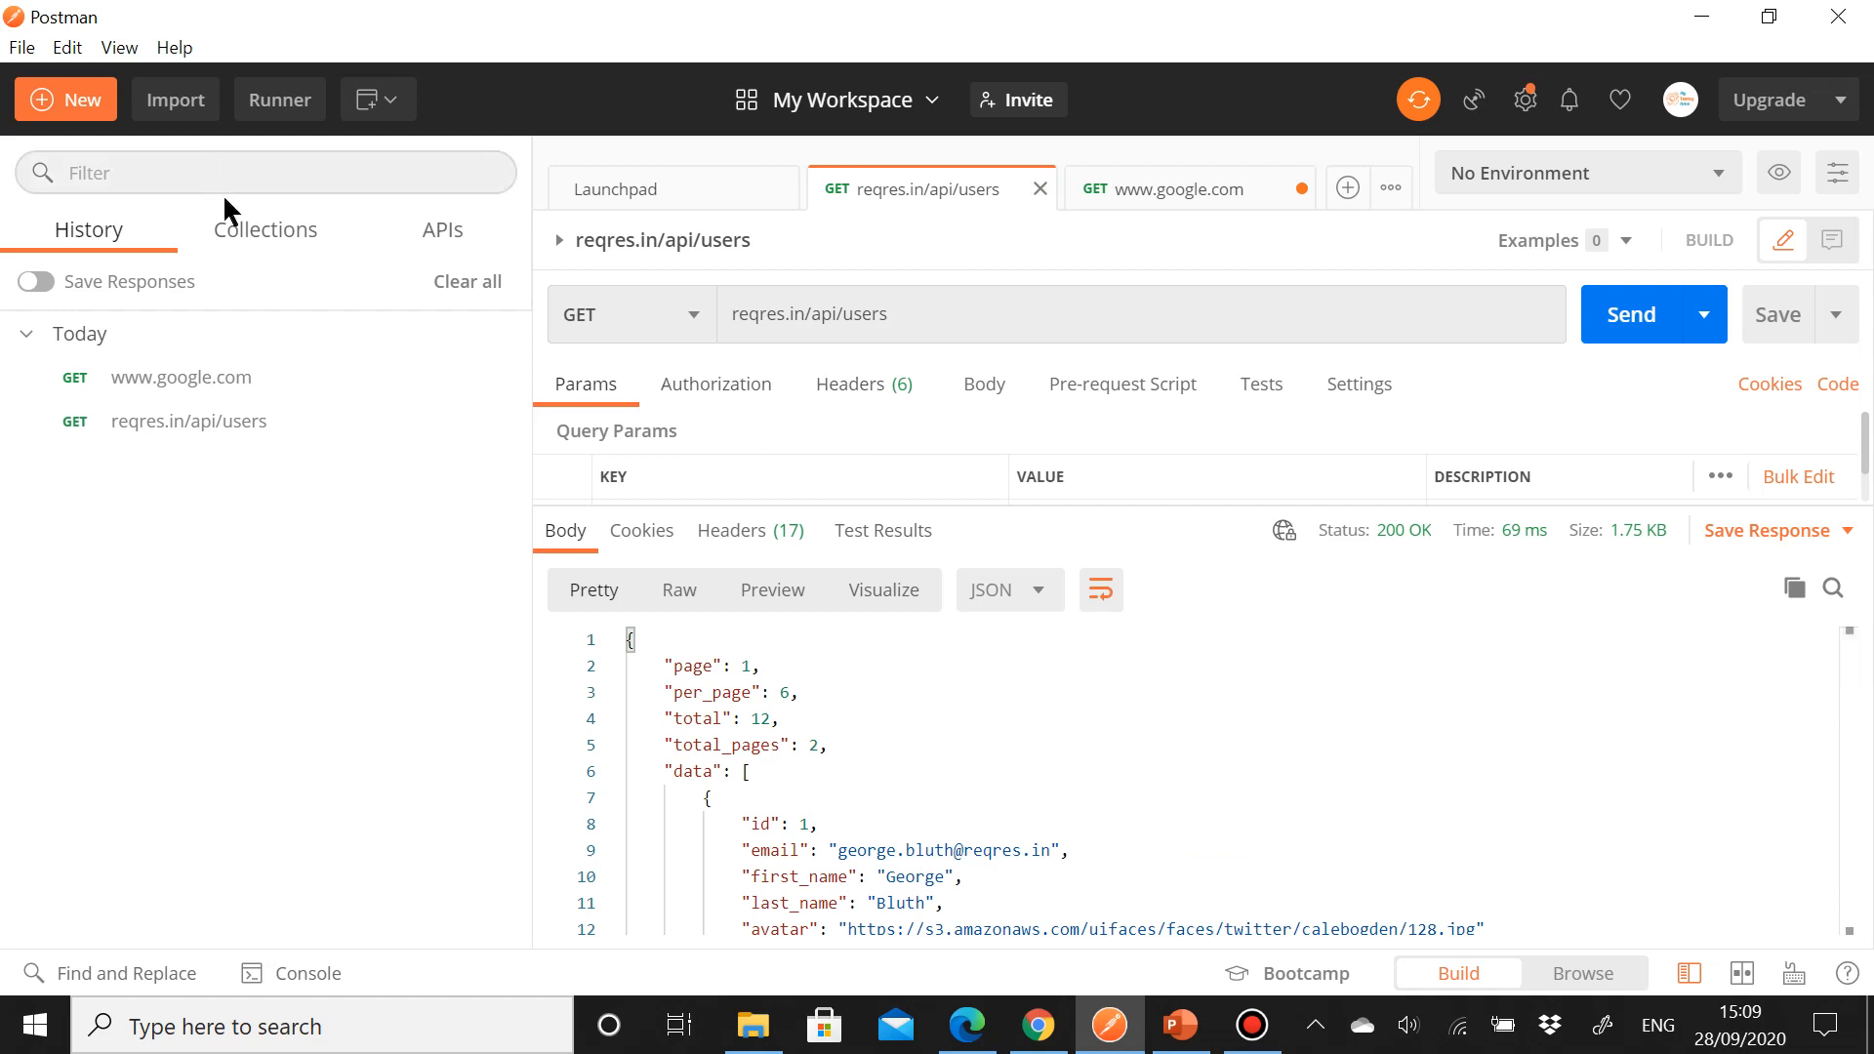
pyautogui.click(275, 235)
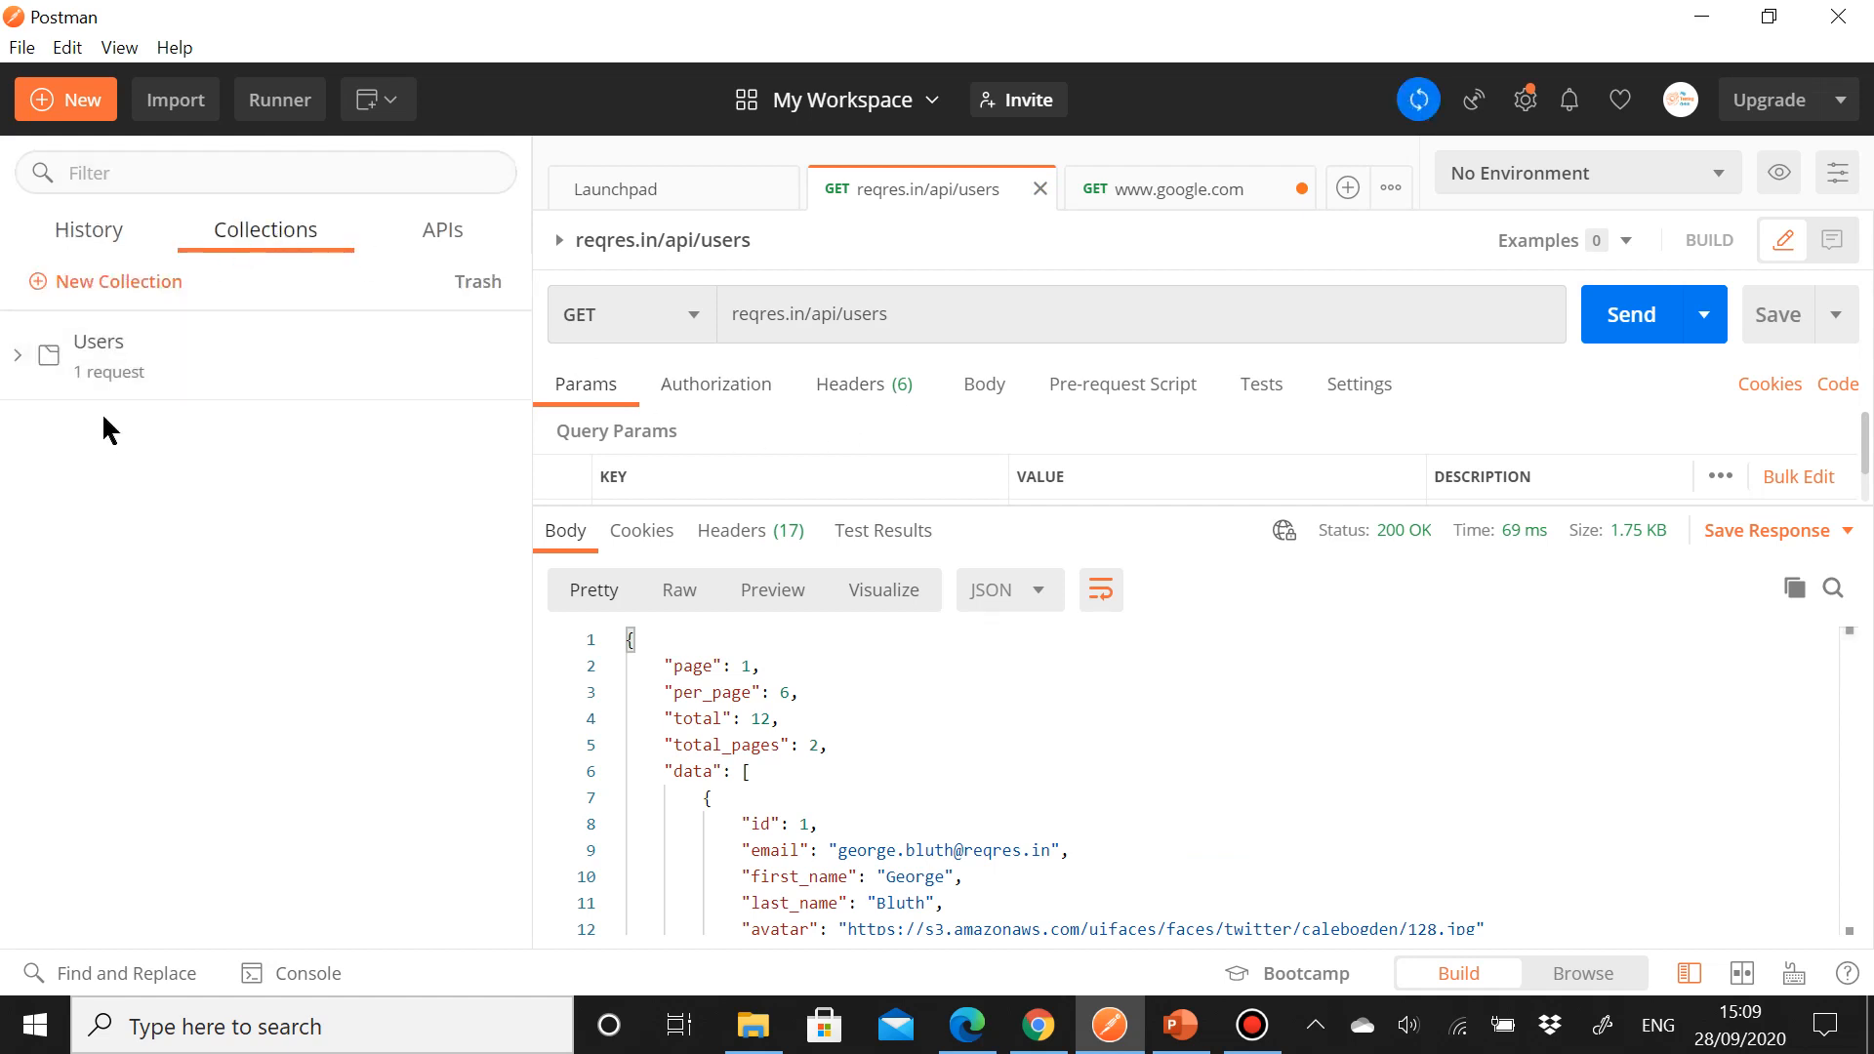
pyautogui.click(95, 239)
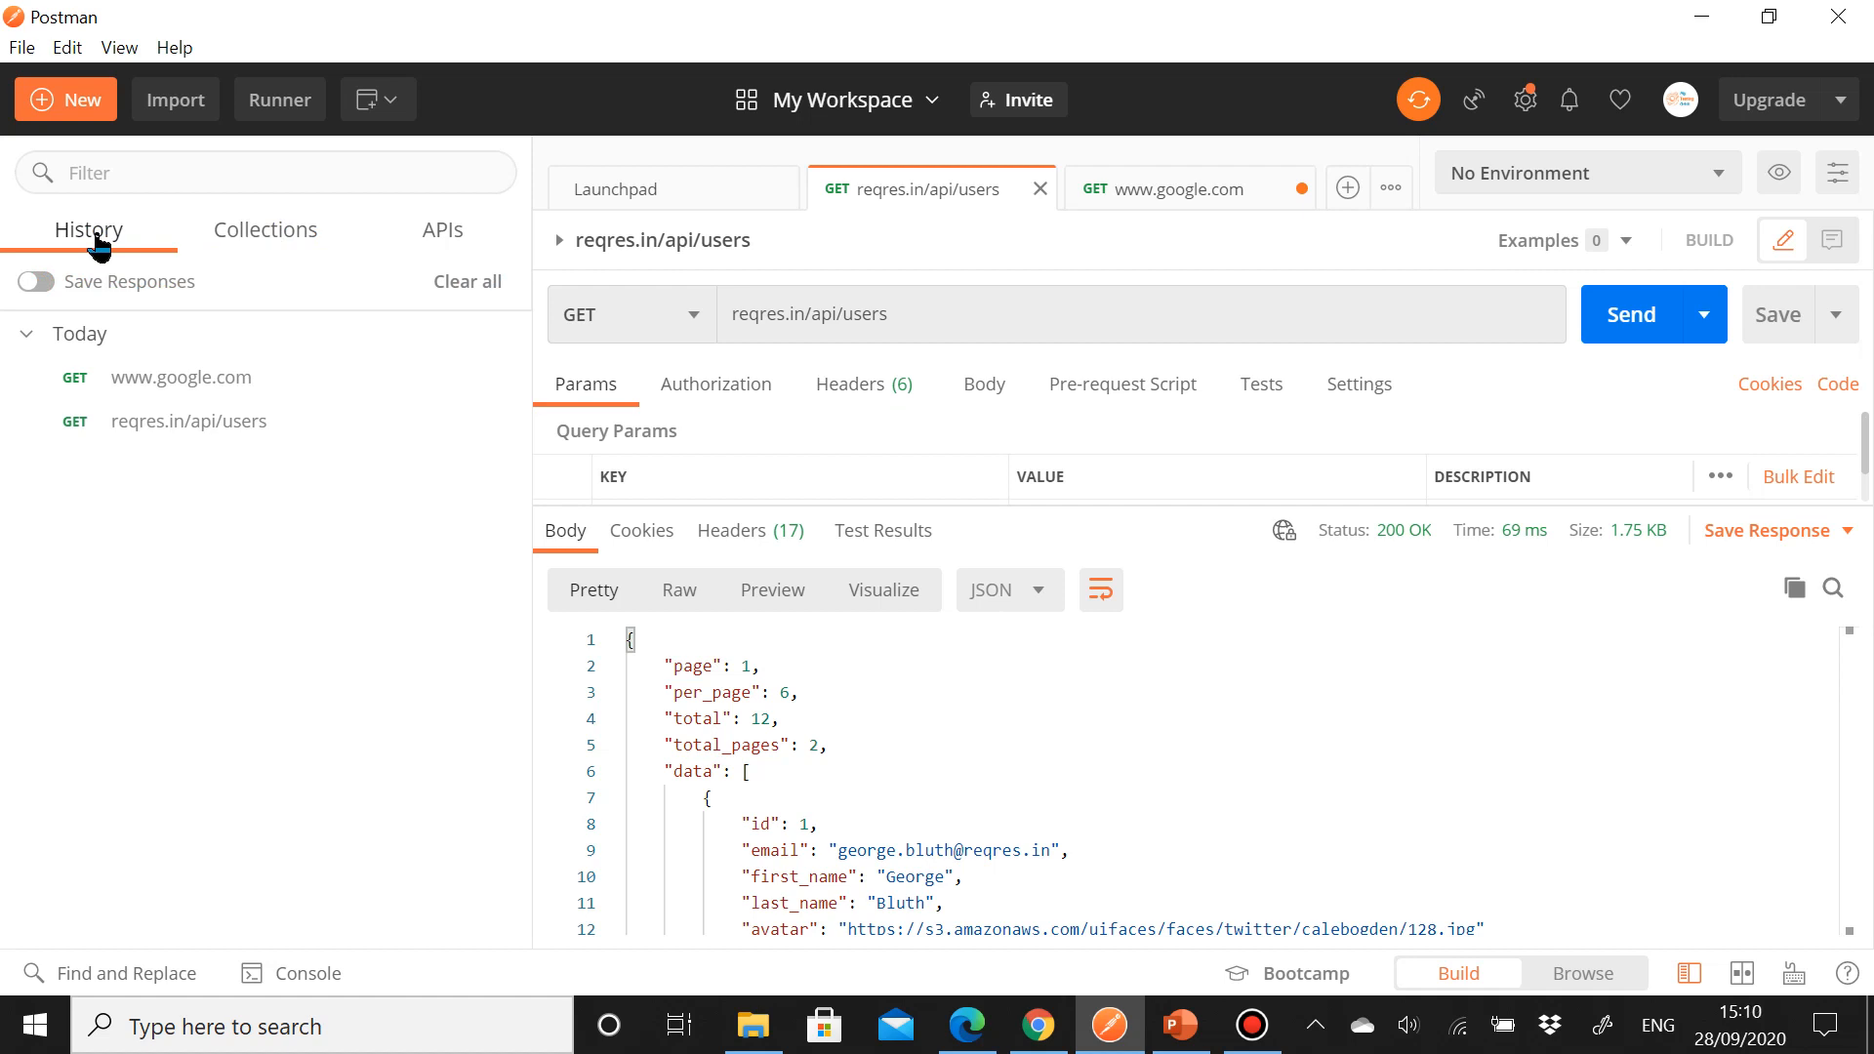
# Step: Save the users response as an example
pyautogui.click(1784, 535)
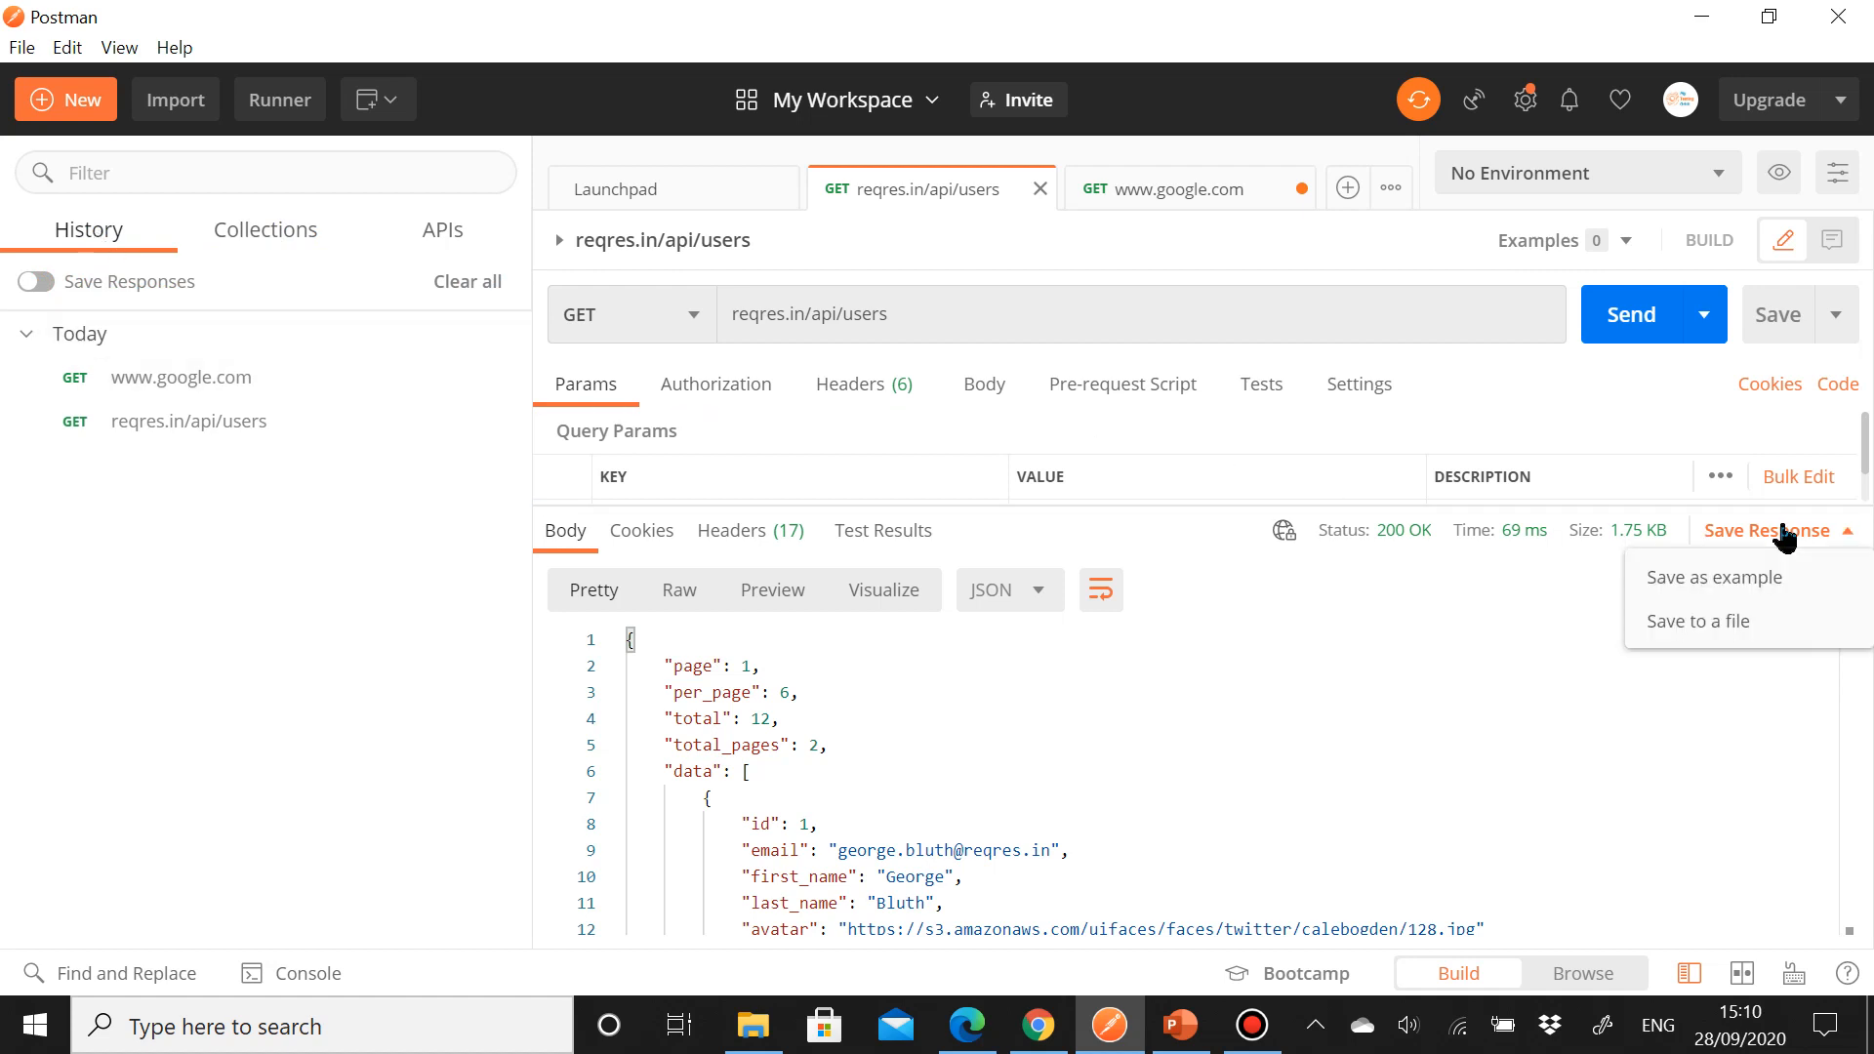
pyautogui.click(1751, 580)
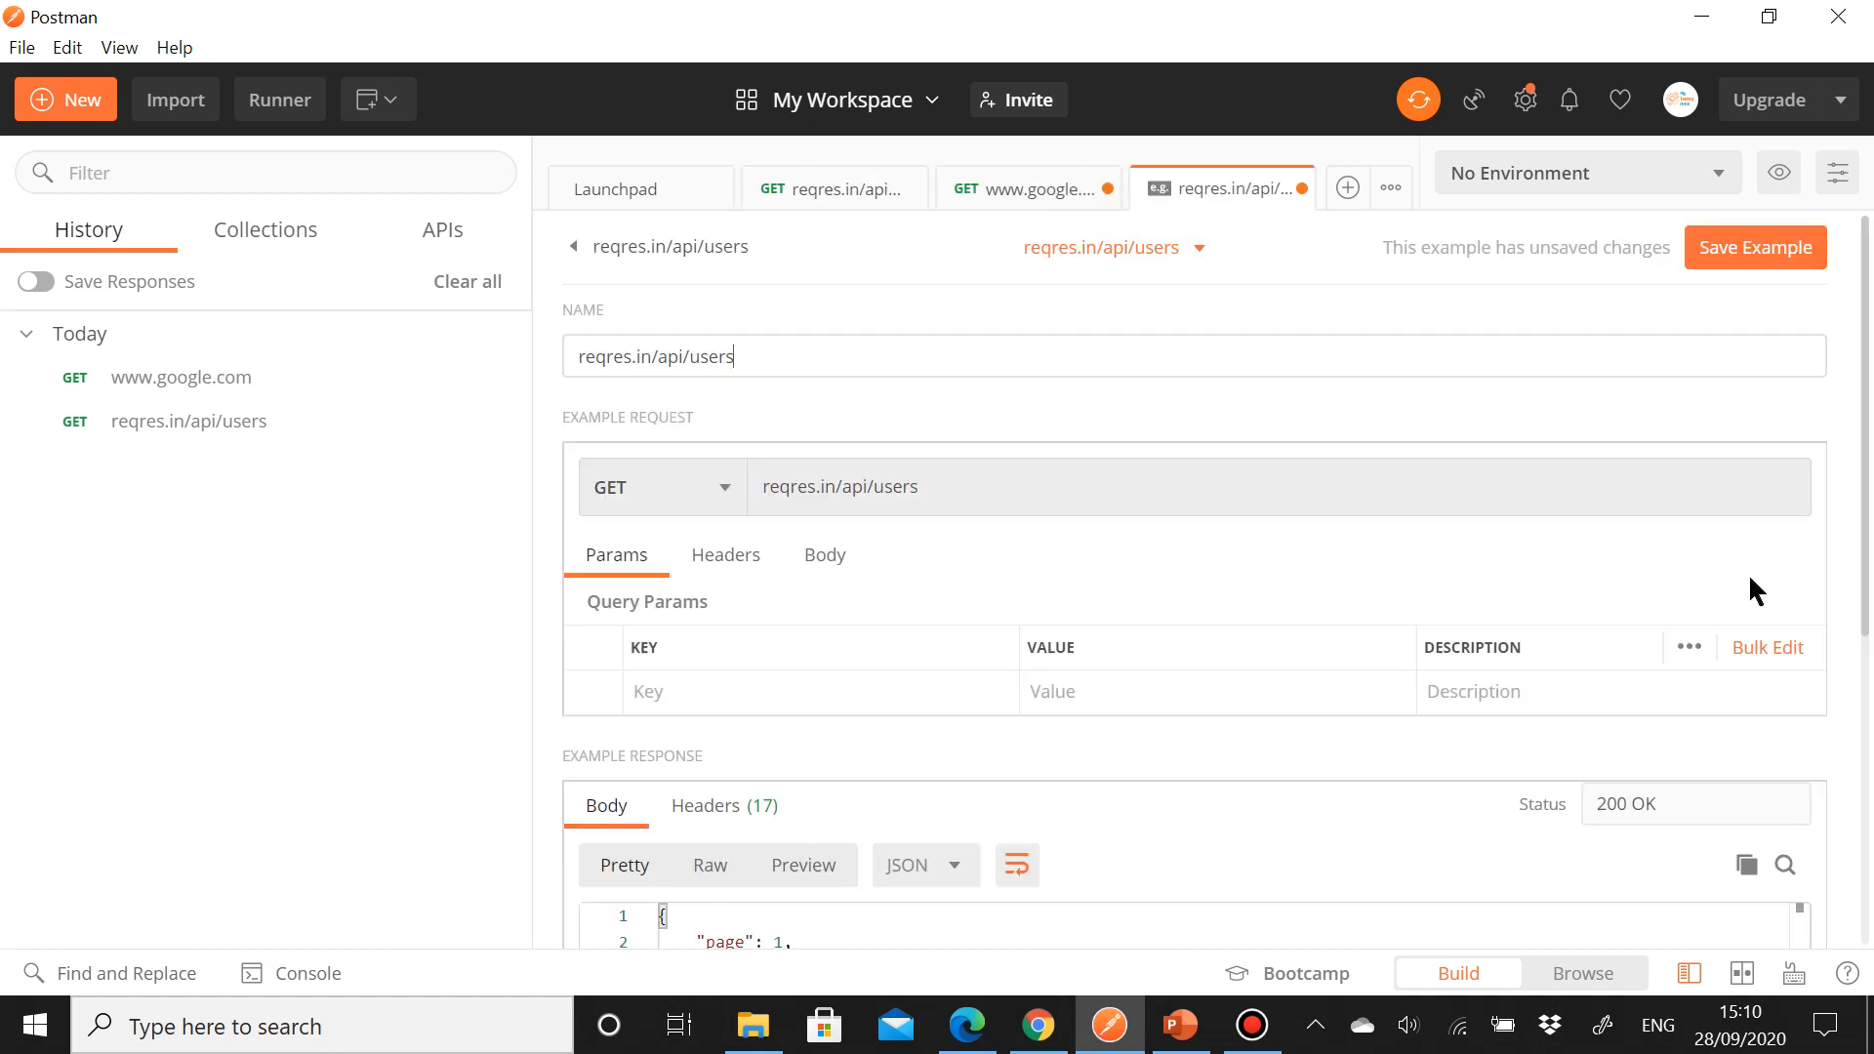
pyautogui.click(1720, 256)
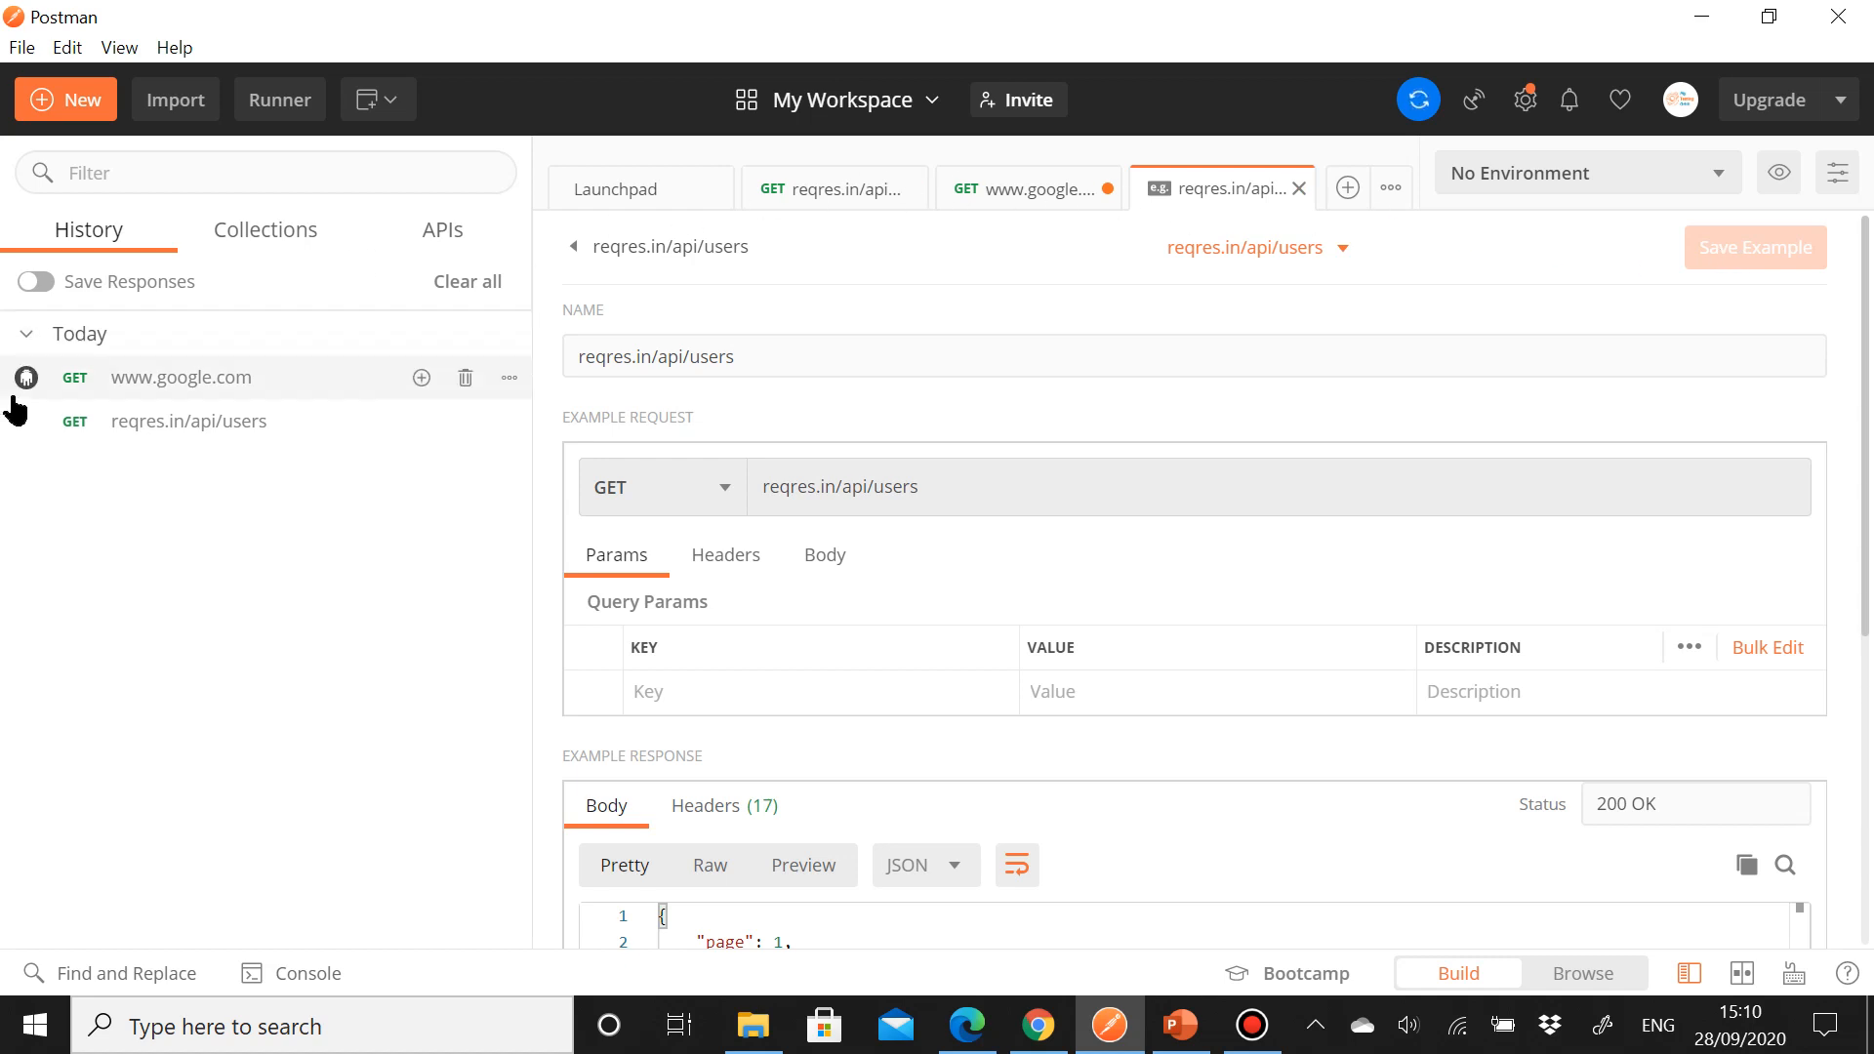
# Step: Reopen the Google request from history and open the users request's saved example, then return to the request
pyautogui.click(119, 395)
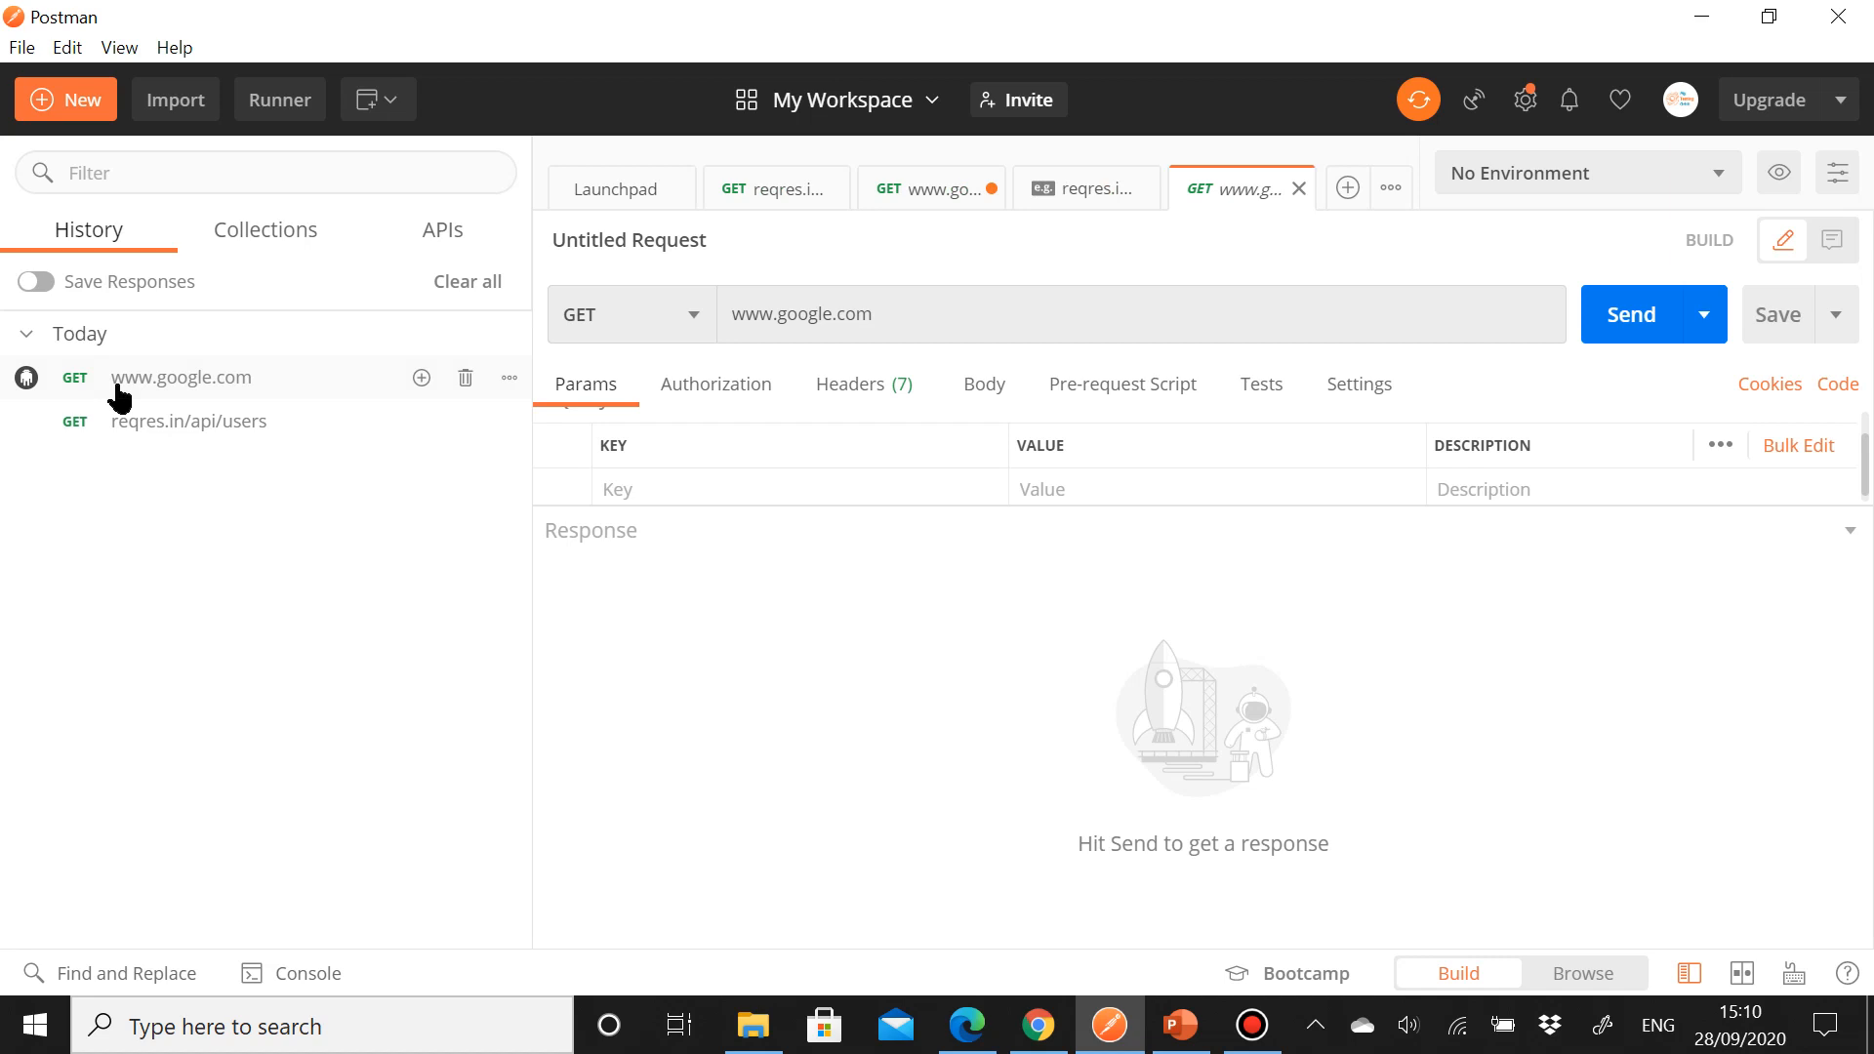
pyautogui.click(730, 190)
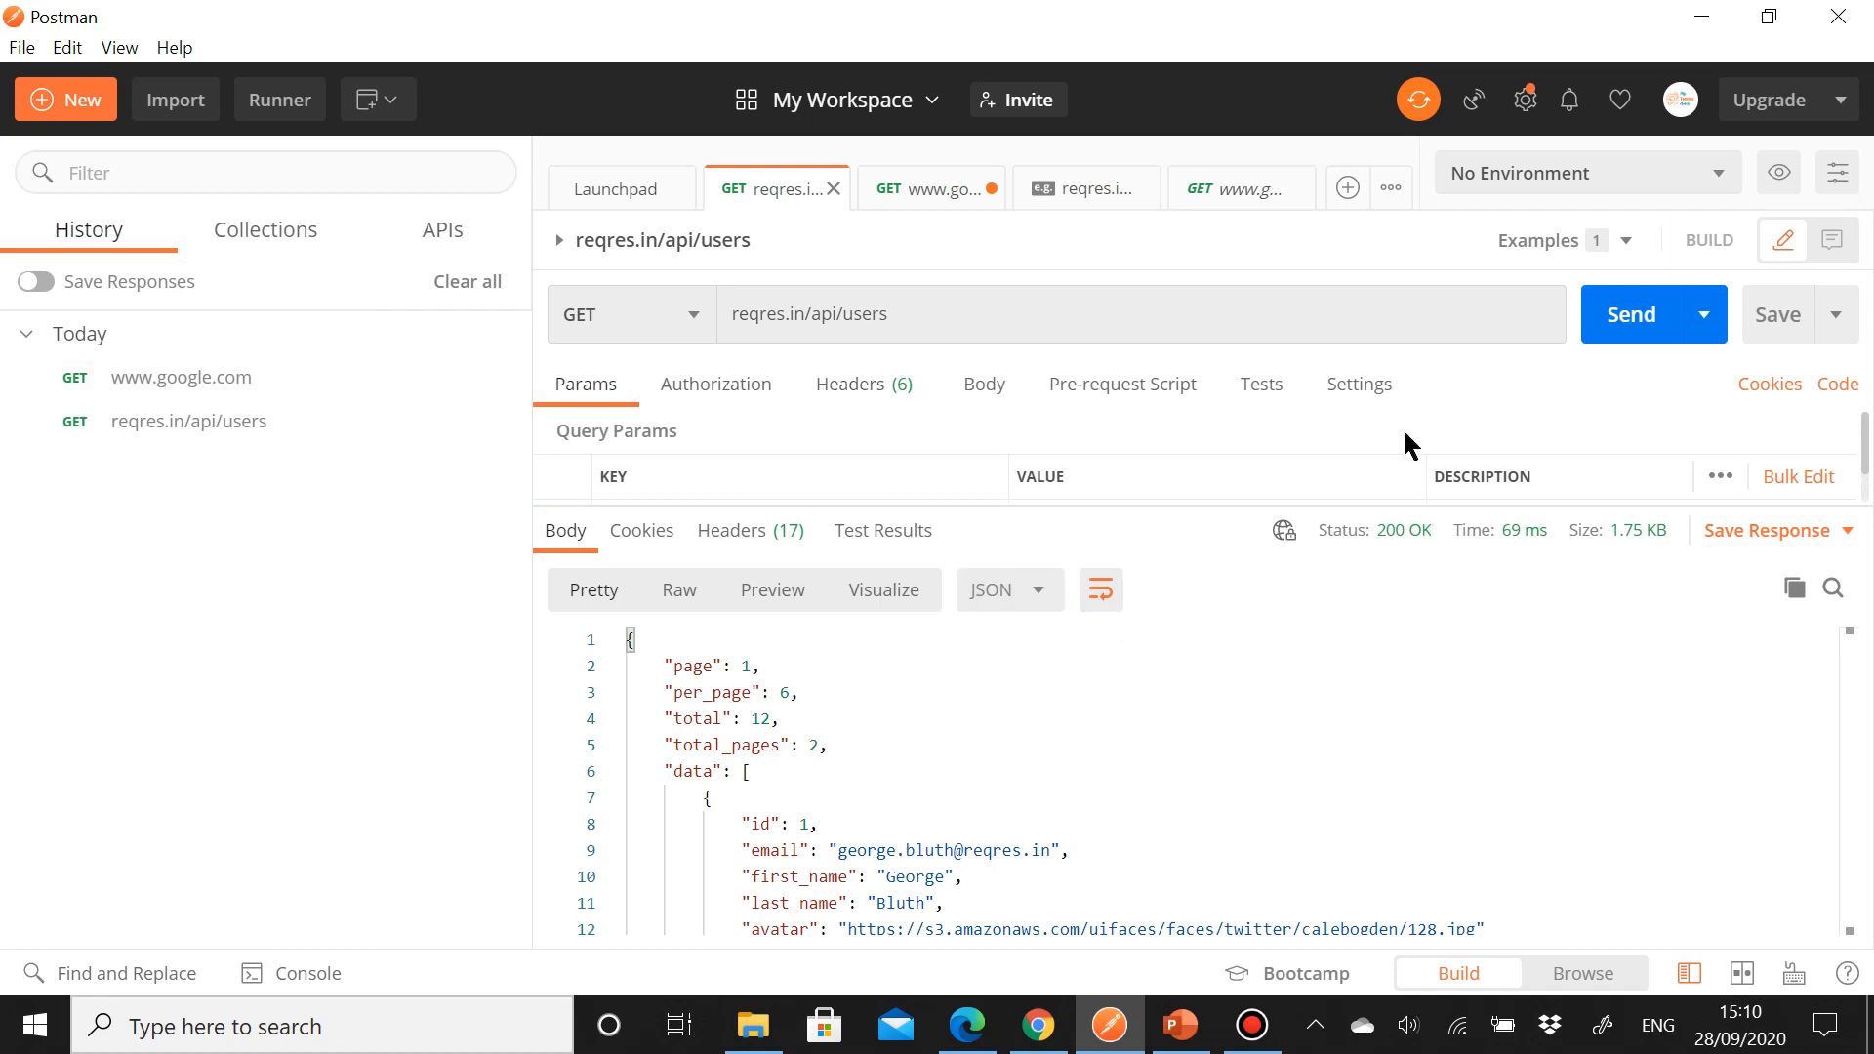
pyautogui.click(1627, 243)
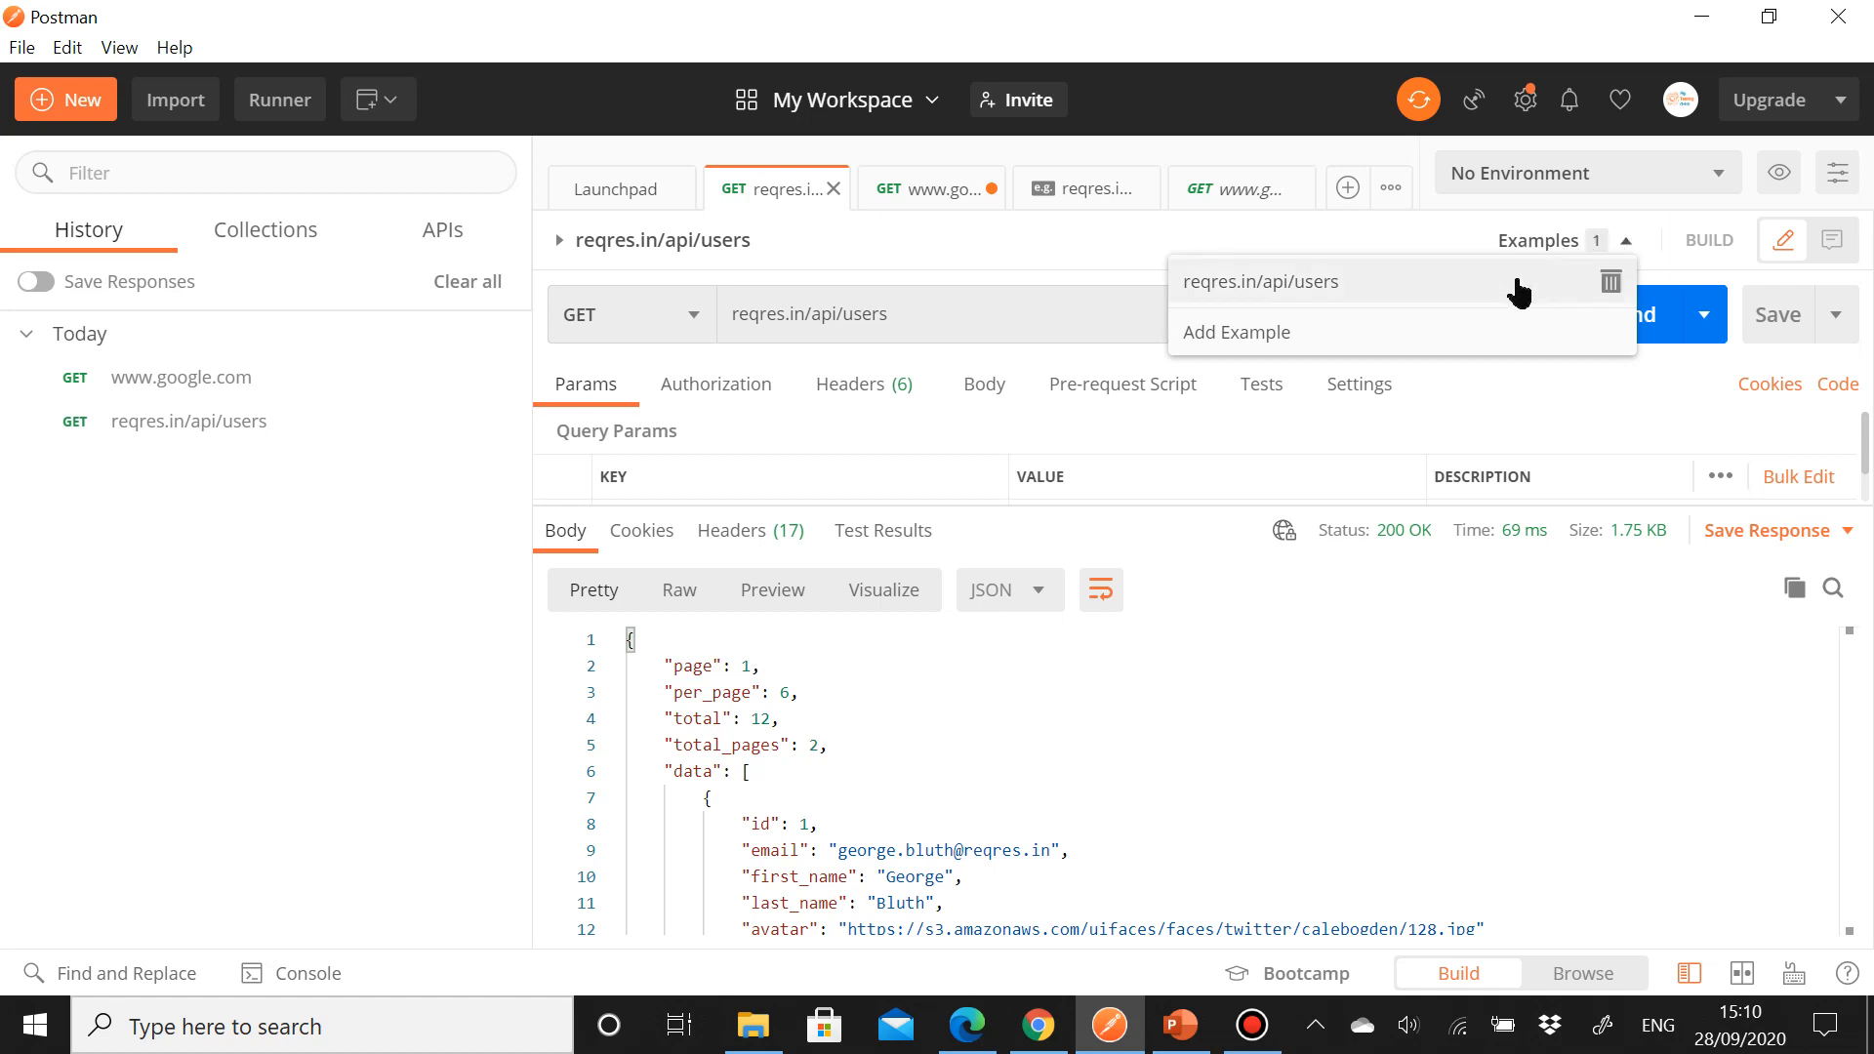
pyautogui.click(1428, 284)
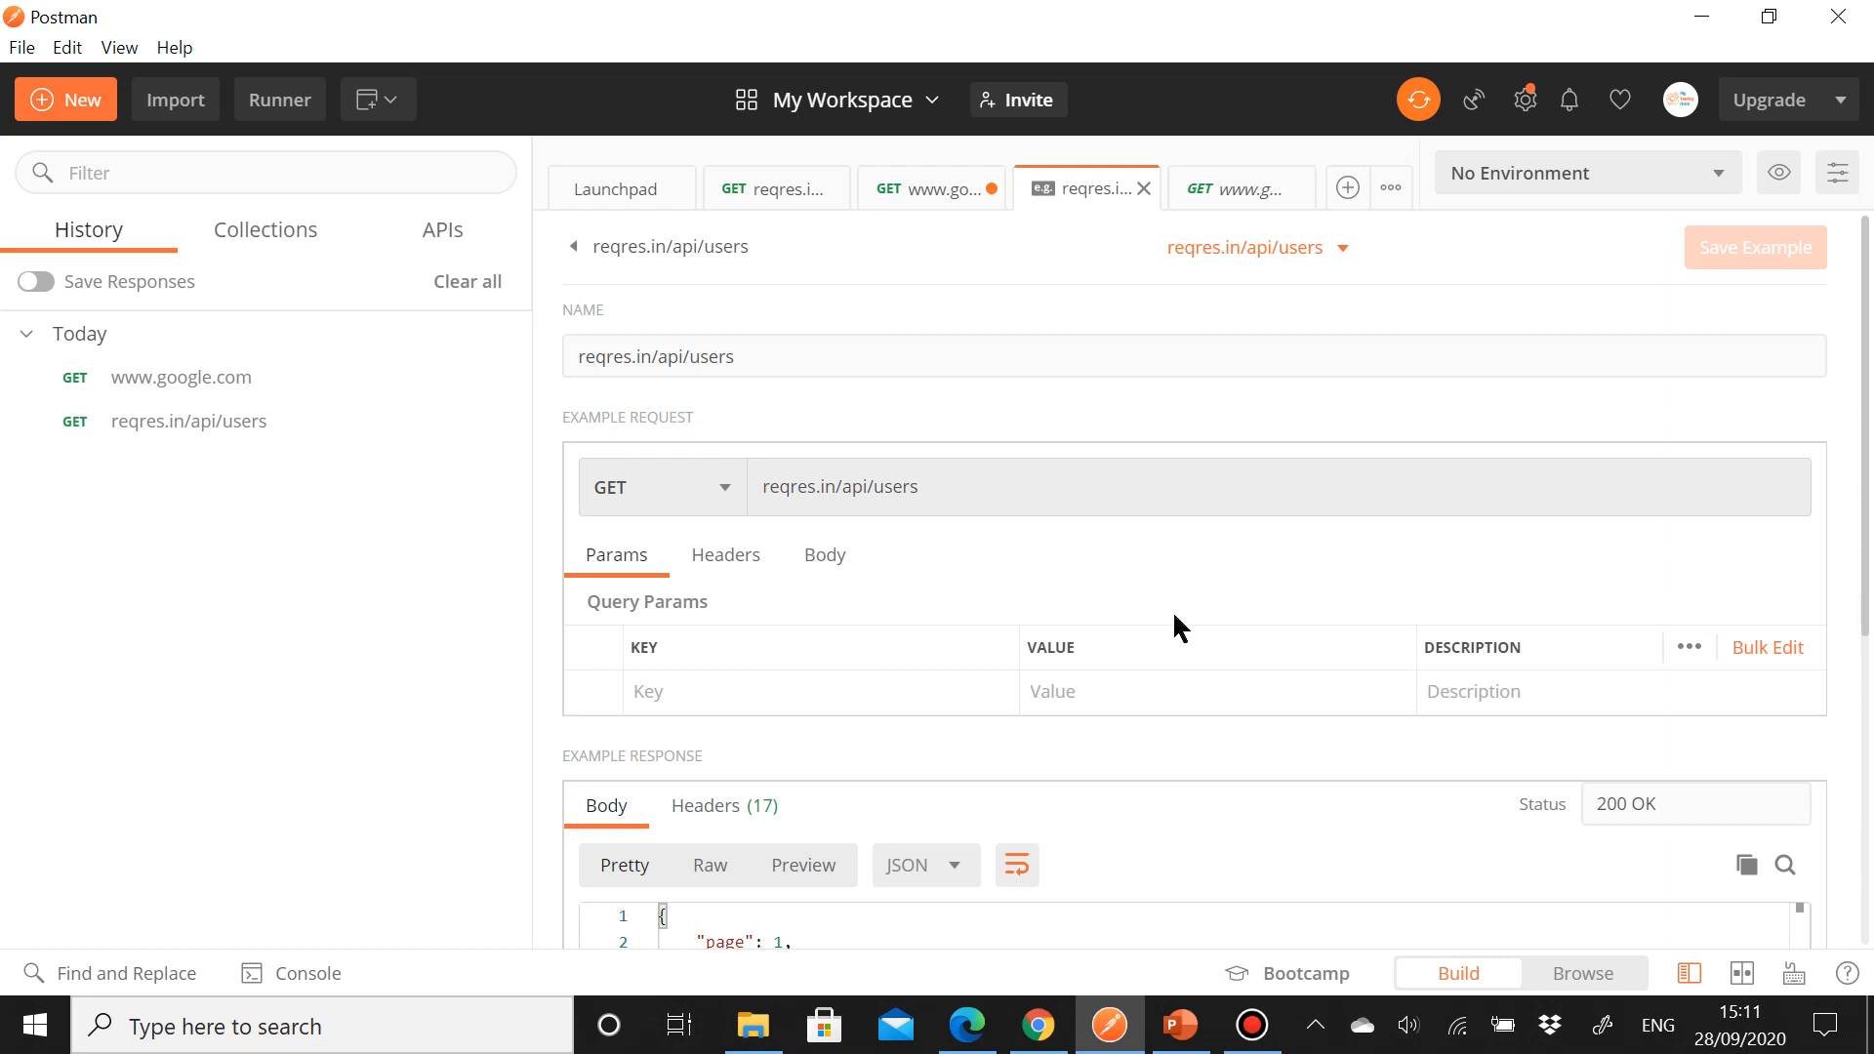
pyautogui.click(771, 192)
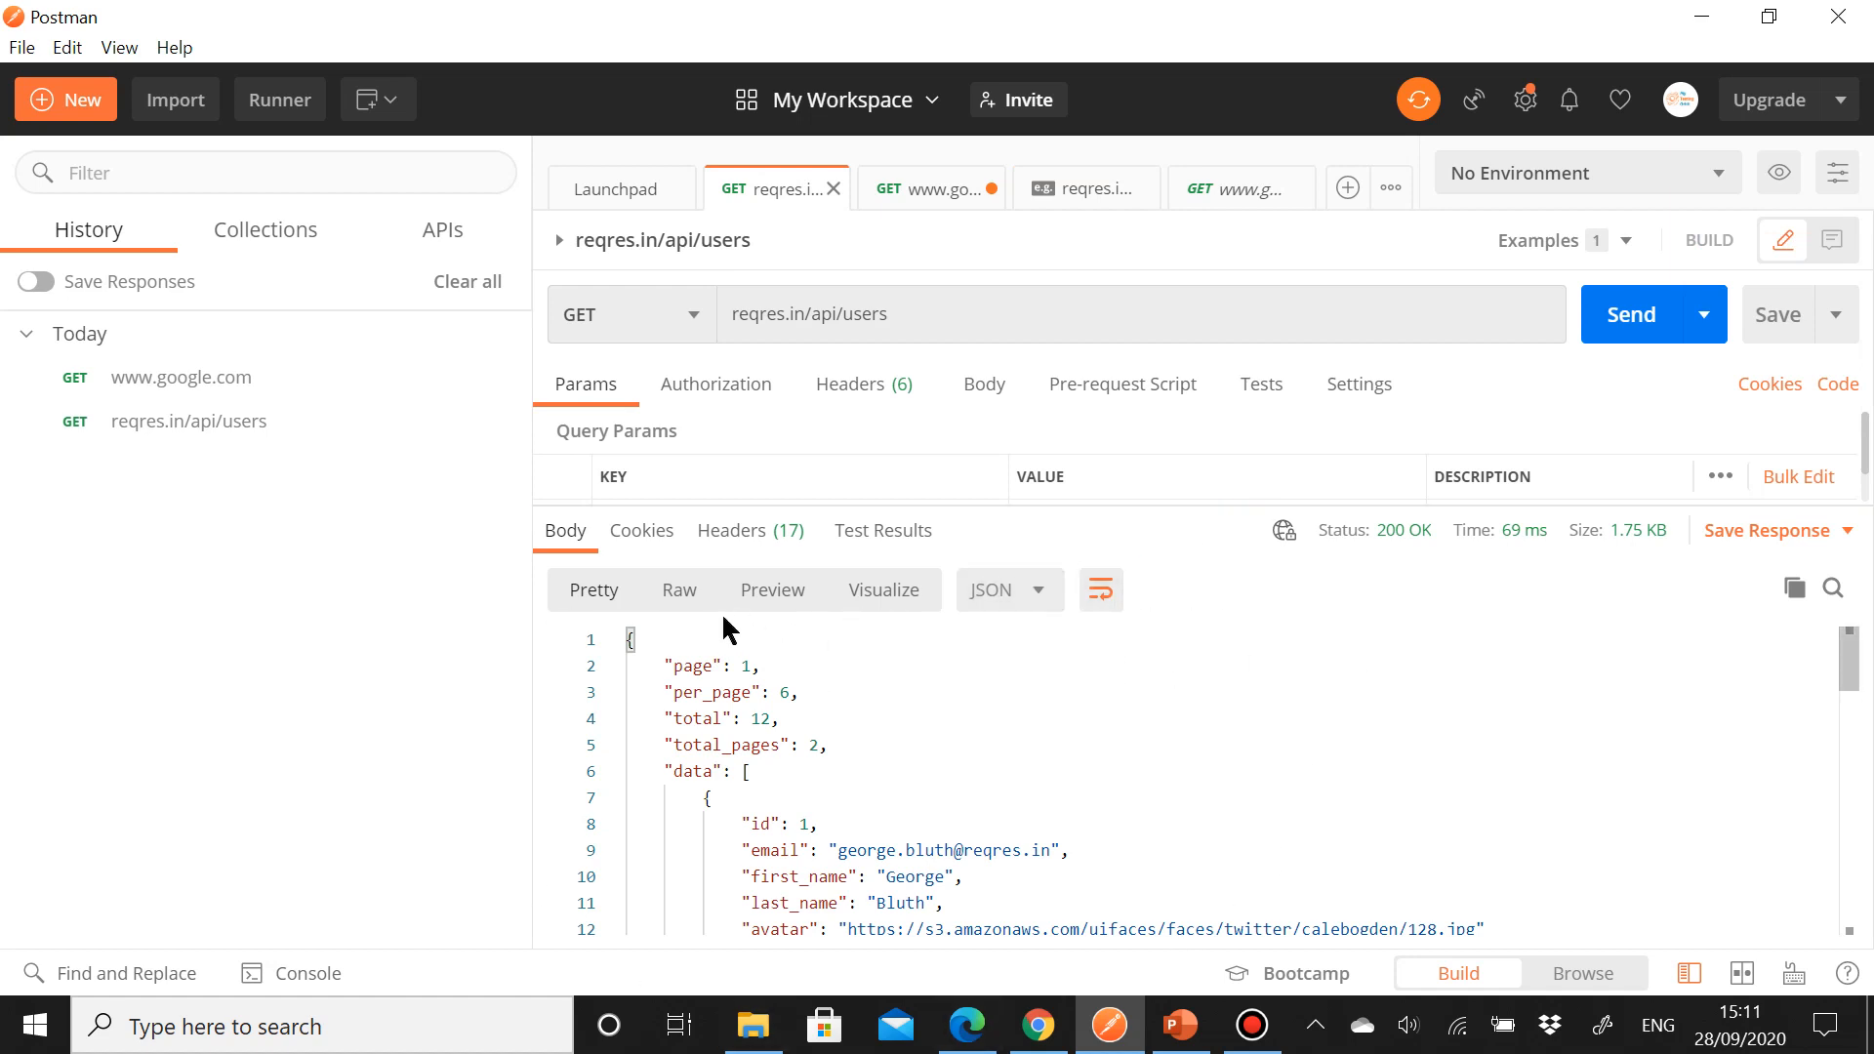
# Step: Examine the users response headers and the list of available request methods, returning to the response body
pyautogui.click(734, 547)
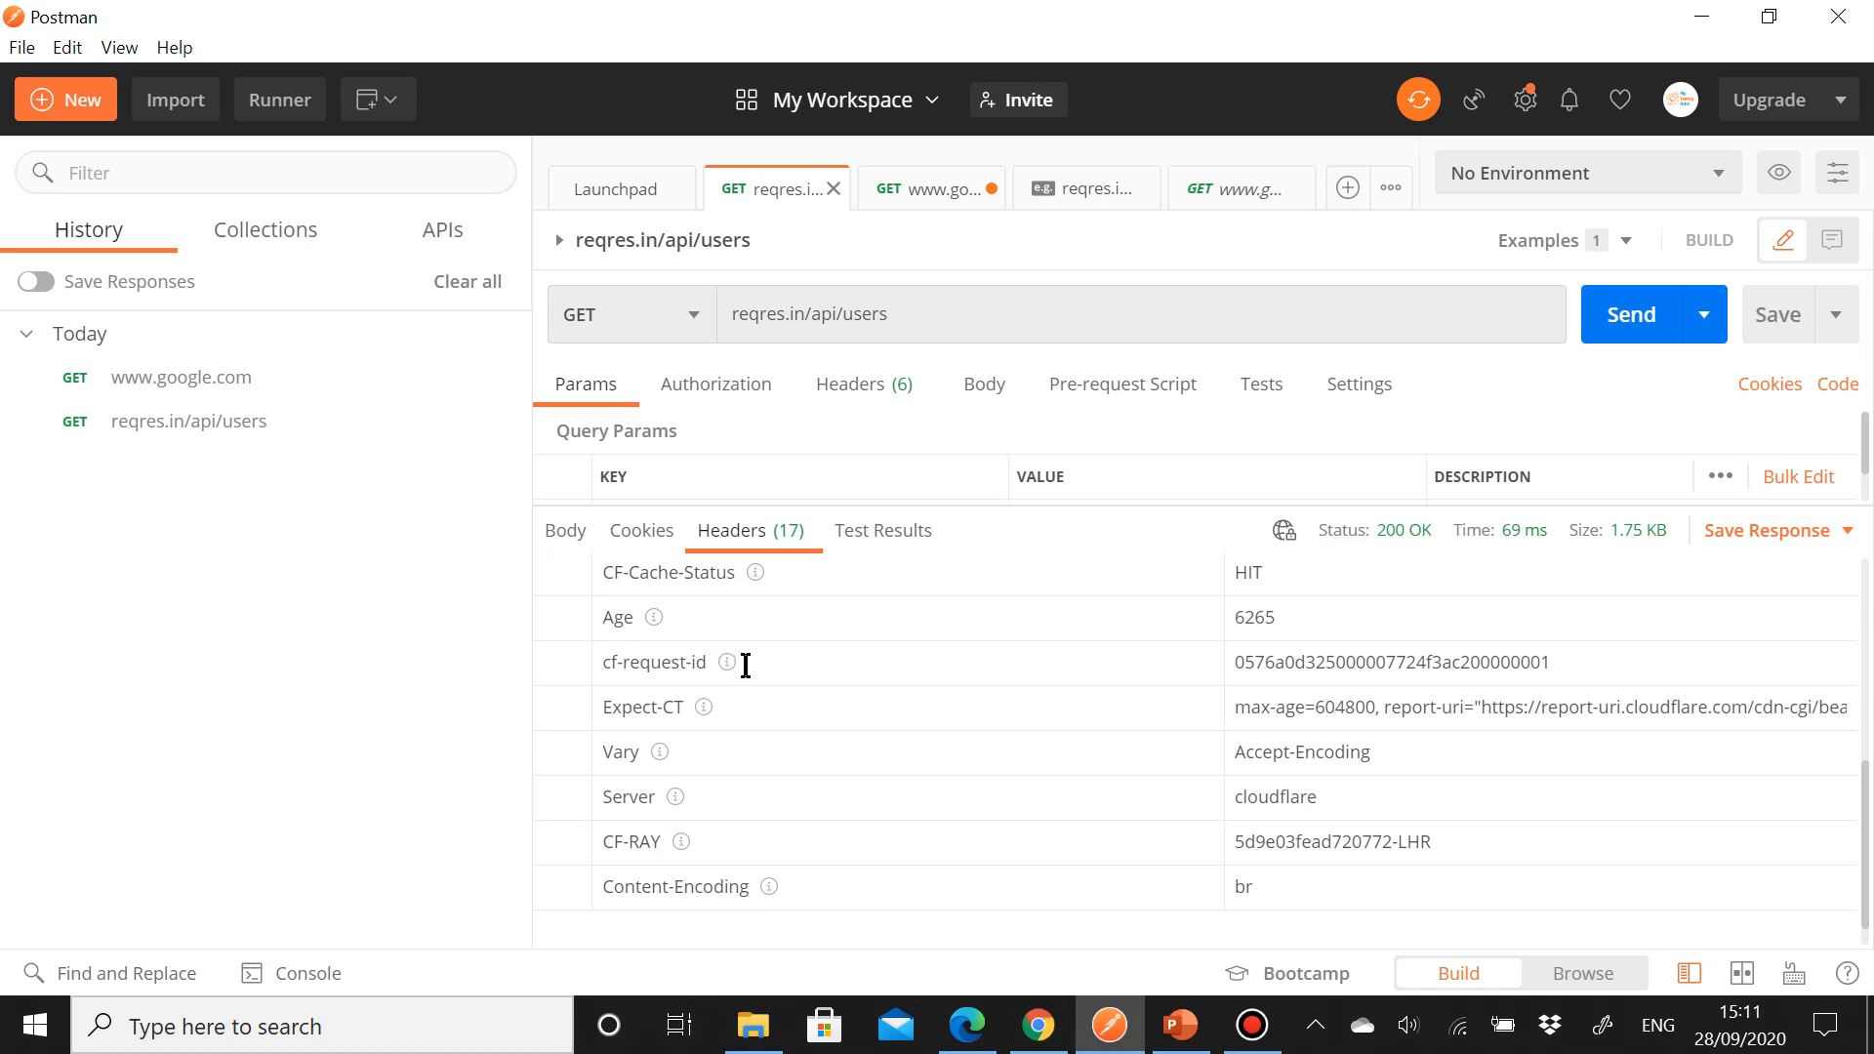
pyautogui.click(690, 315)
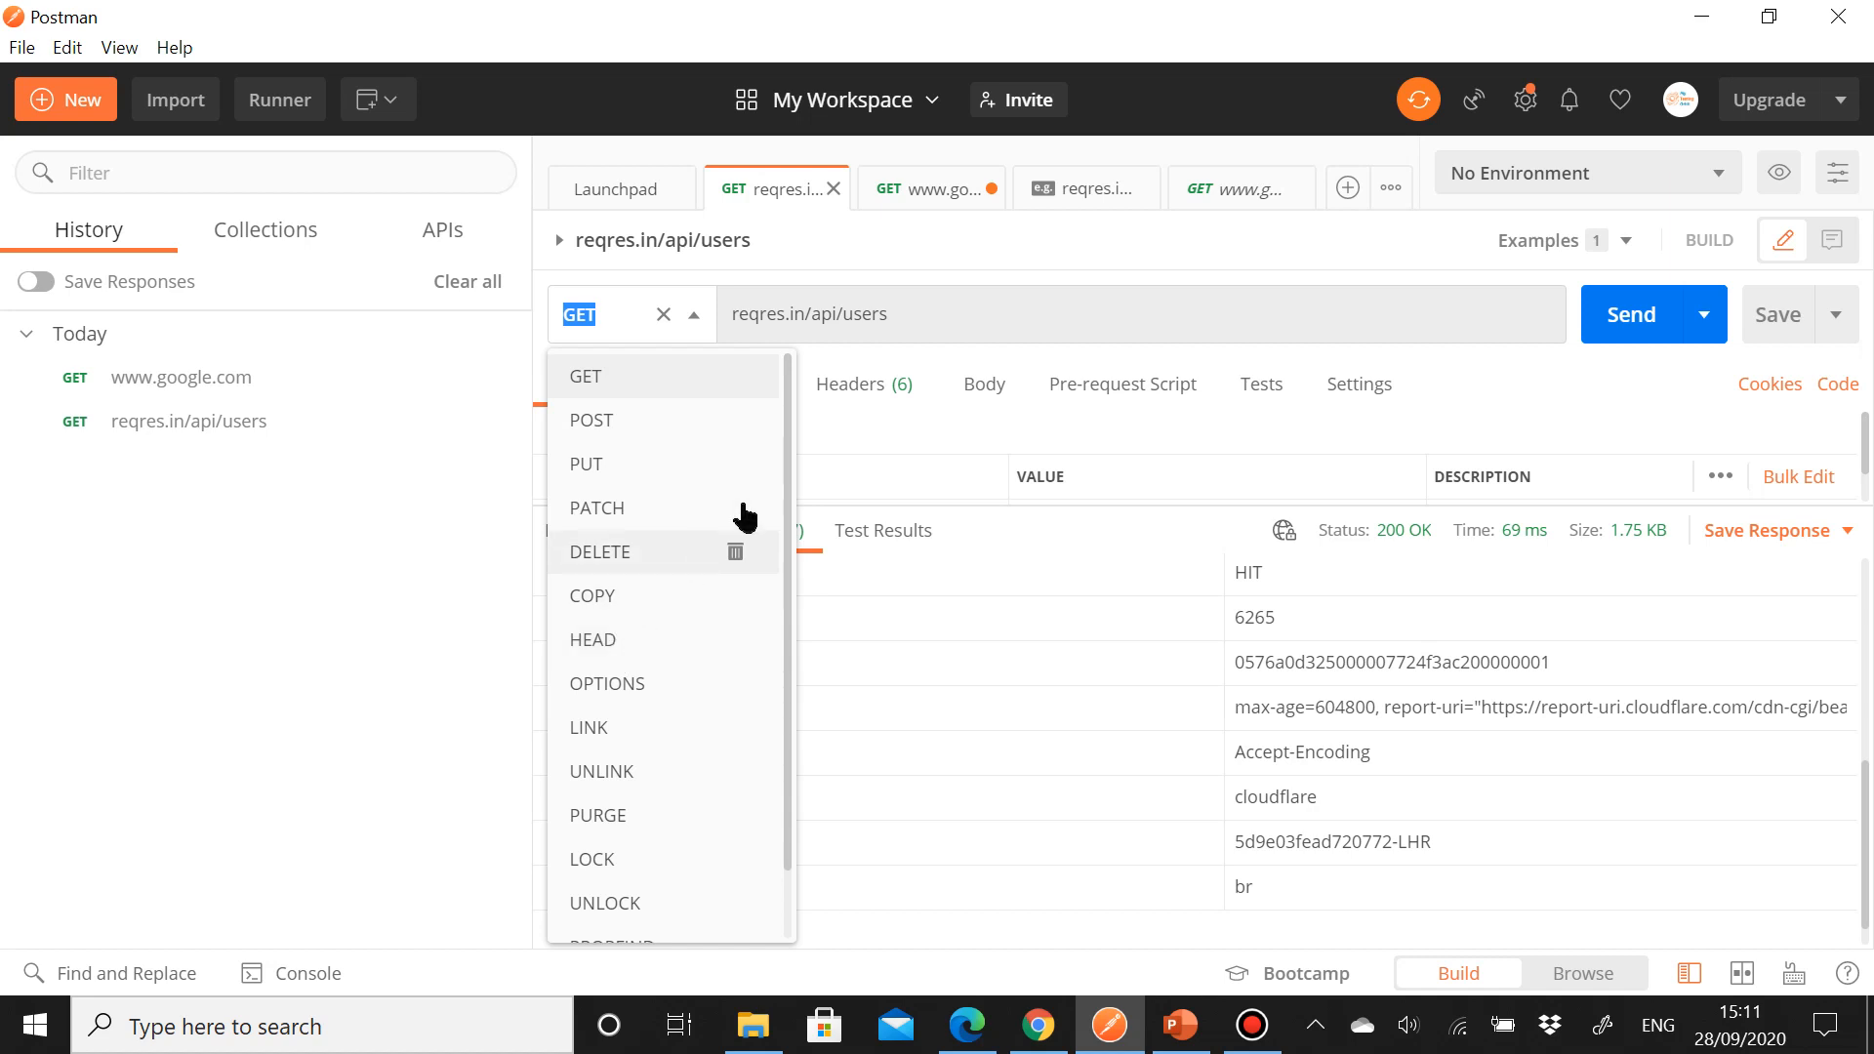
pyautogui.click(873, 406)
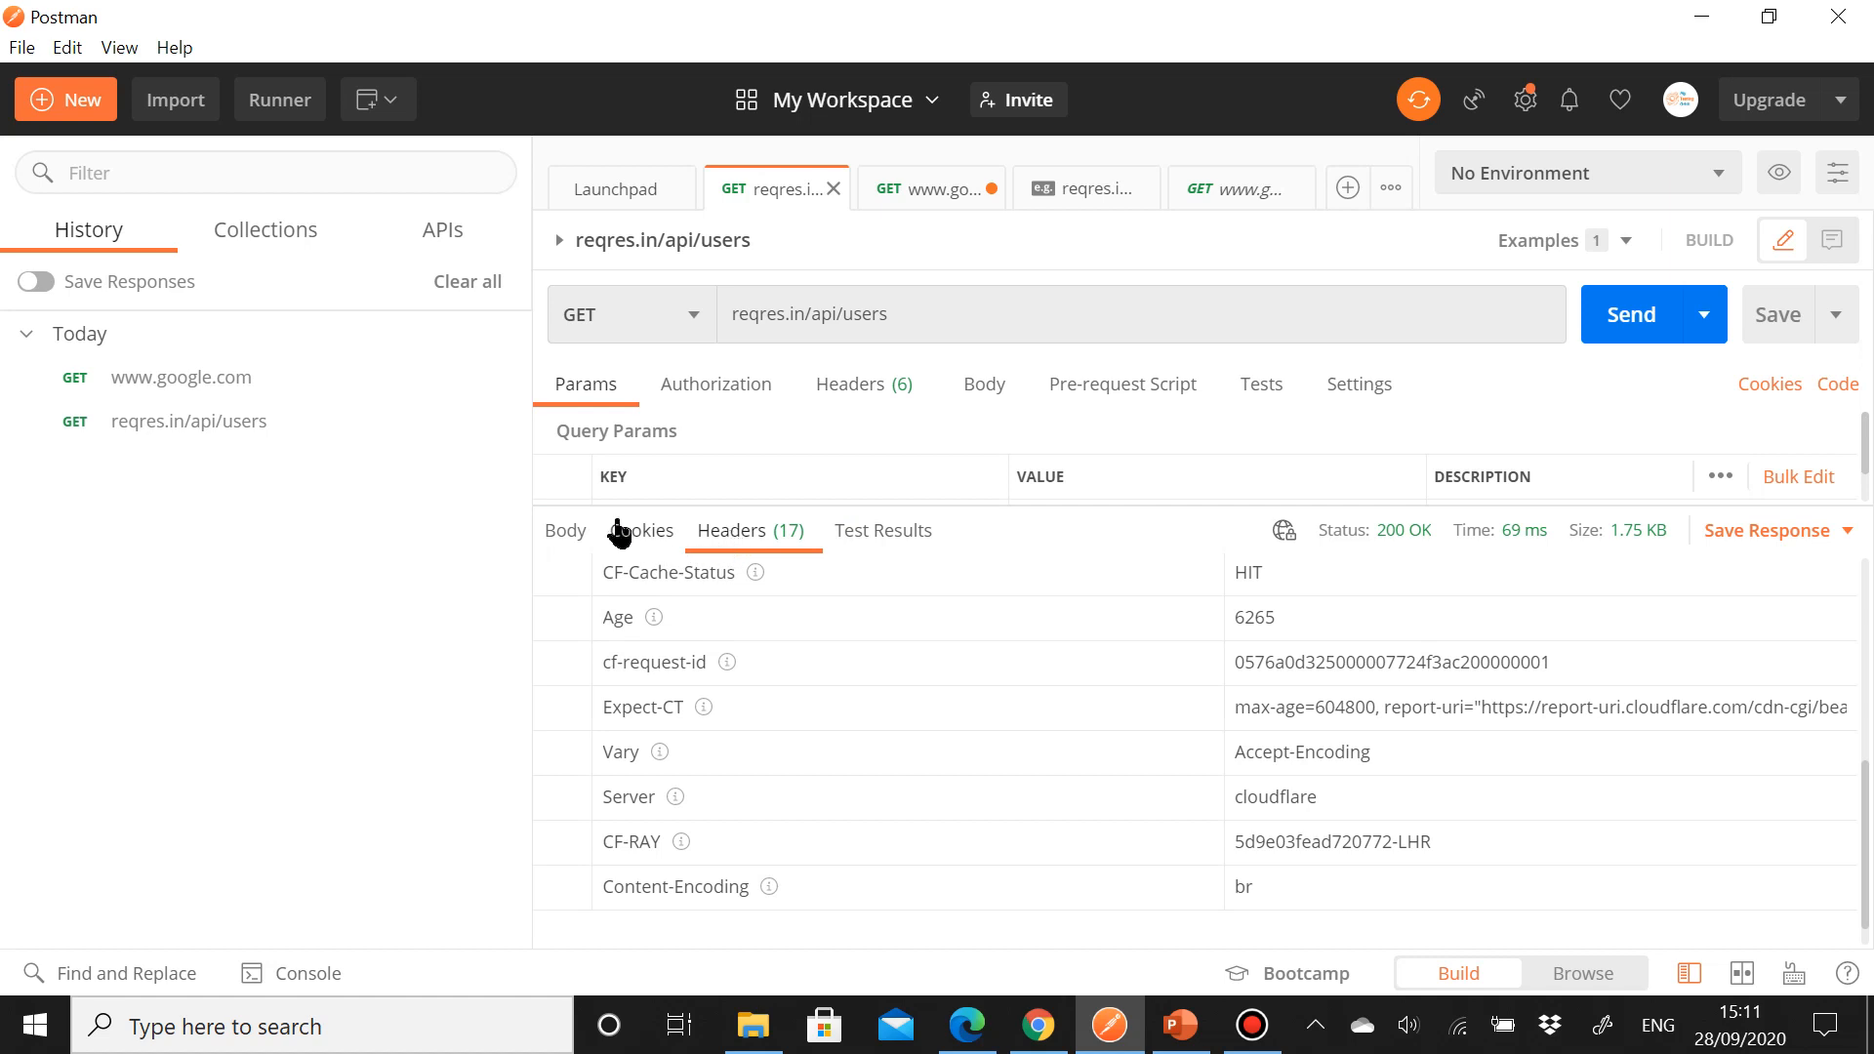
pyautogui.click(572, 532)
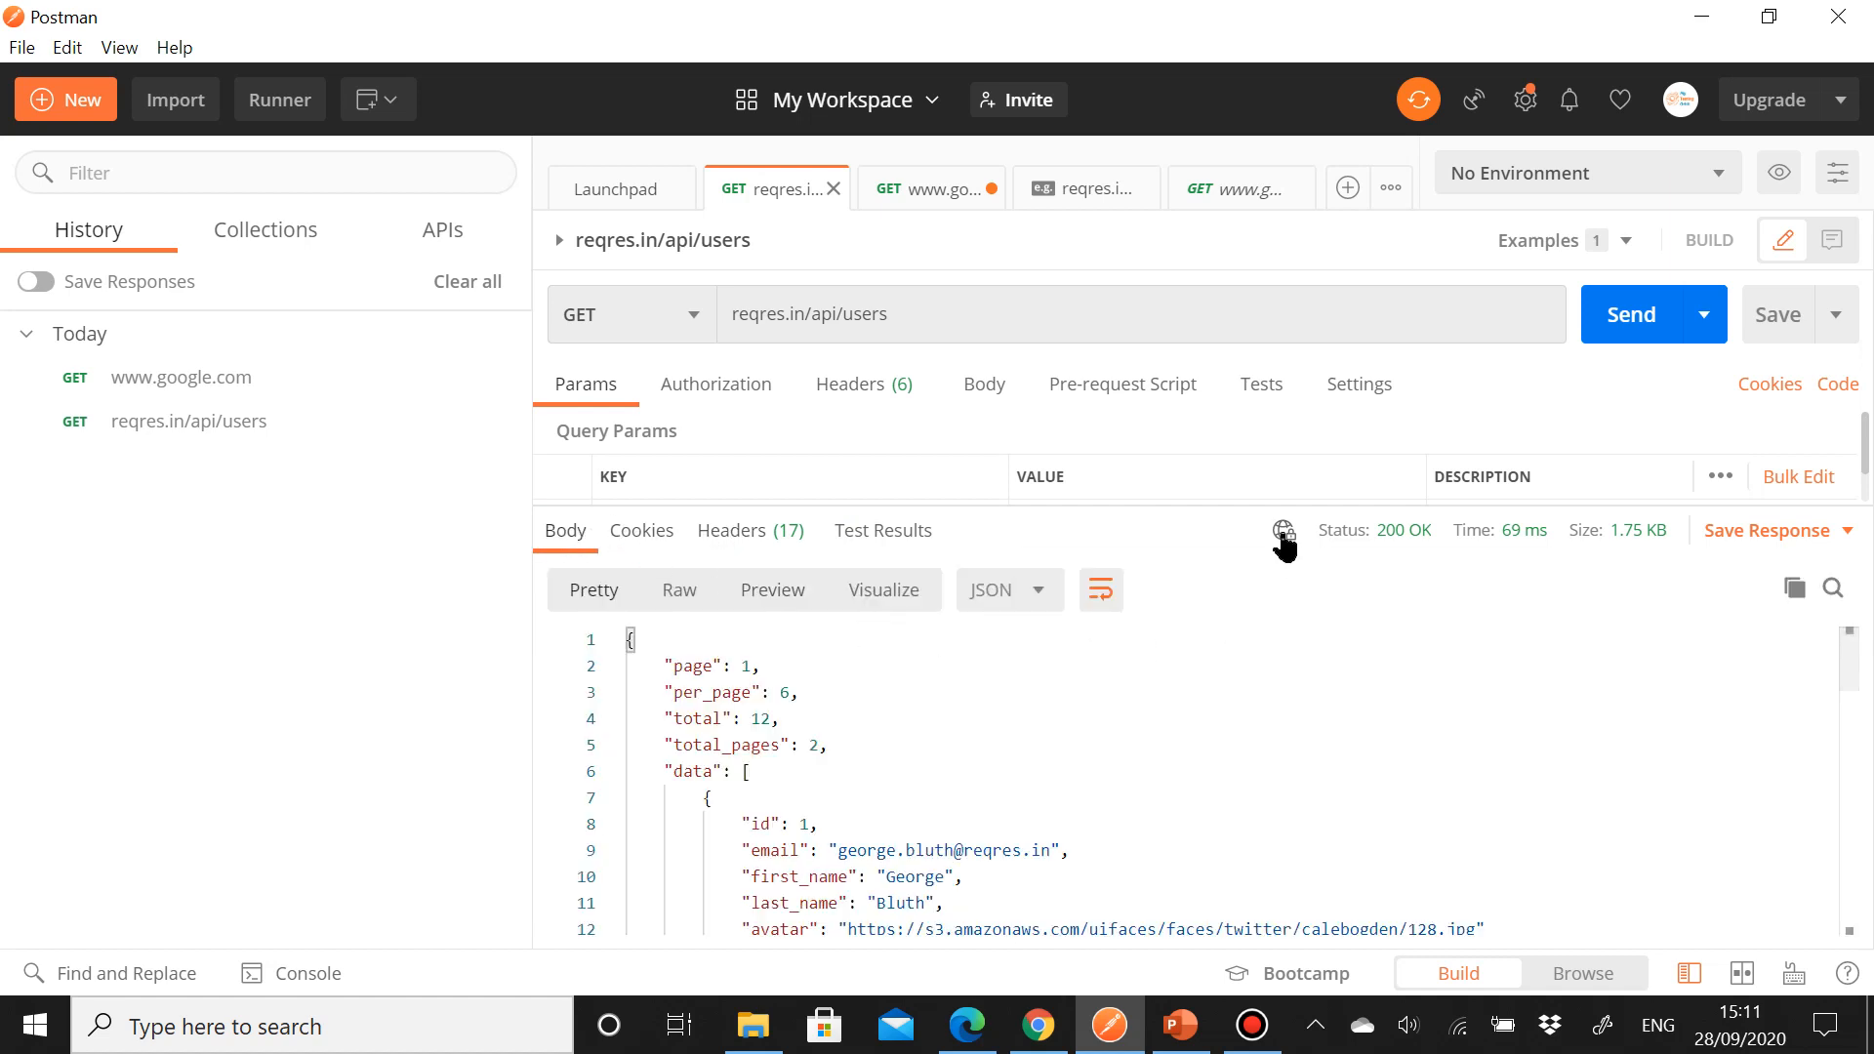
# Step: Inspect the response status, time and size details, and the Cookies and Test Results sections of the response
pyautogui.moveTo(1281, 533)
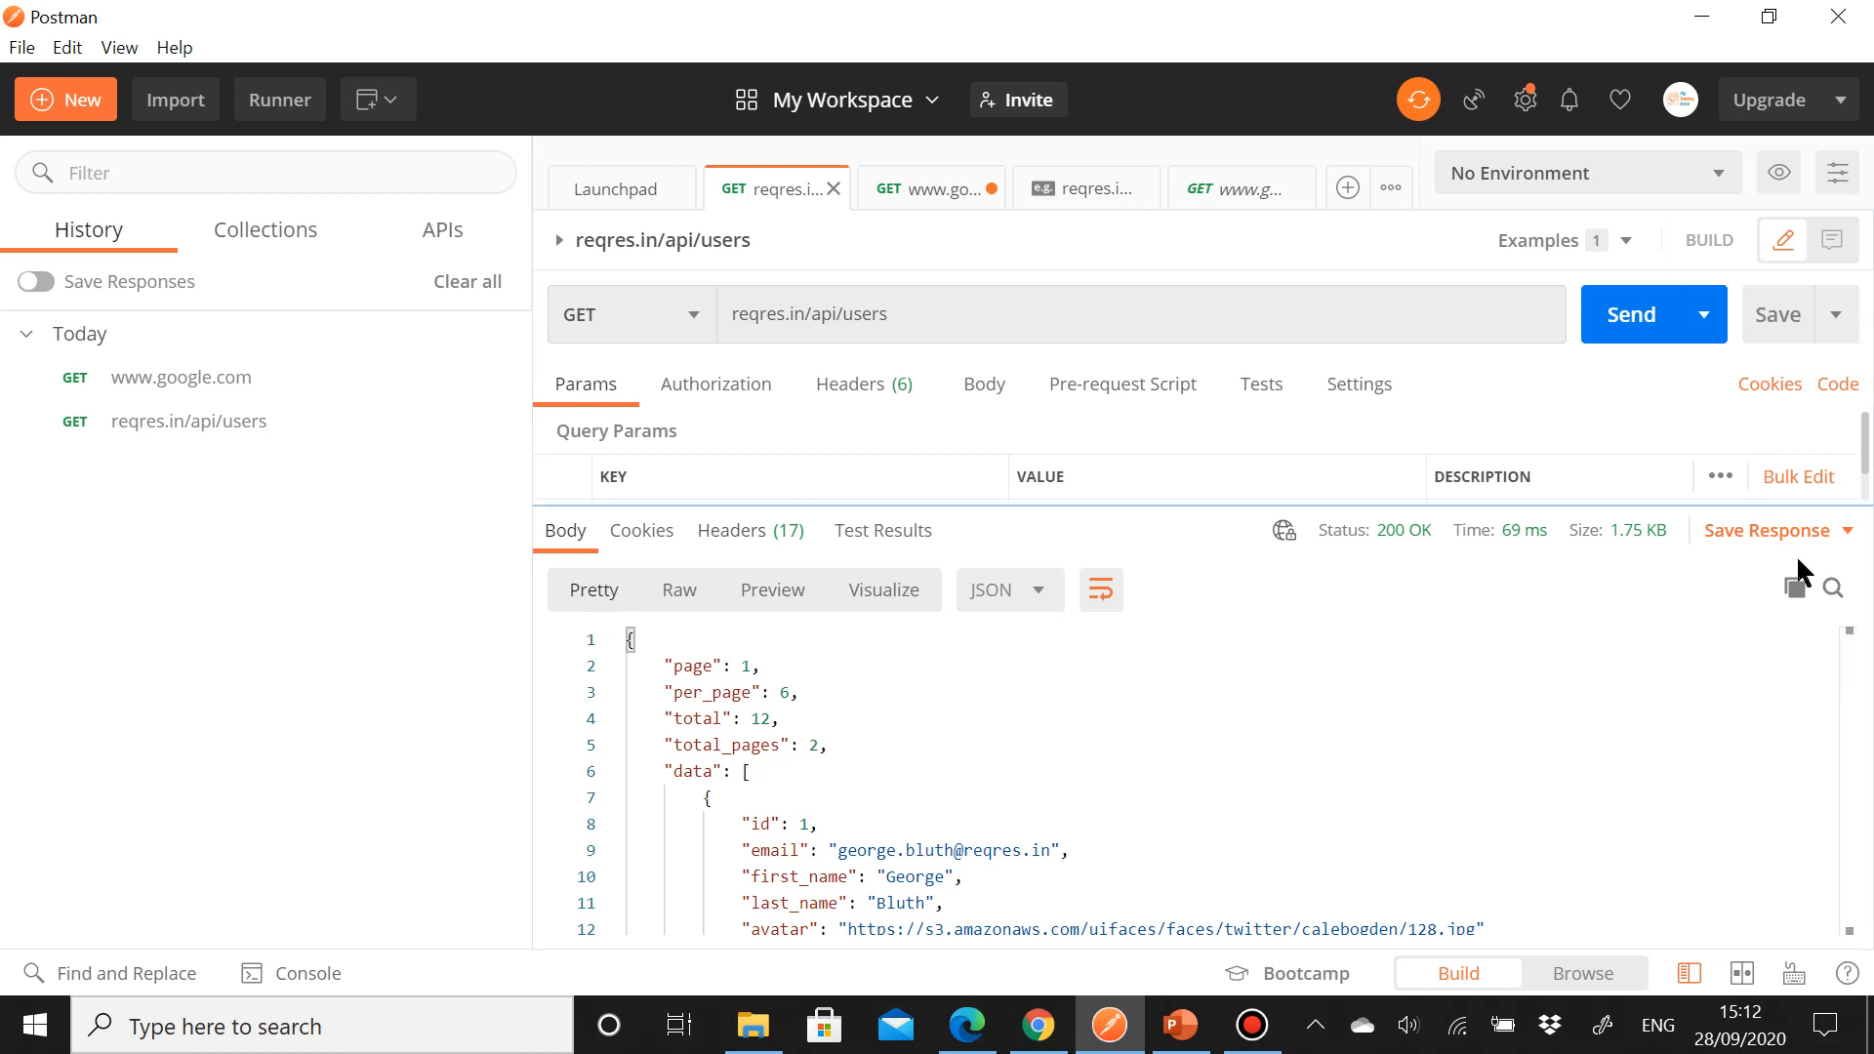
pyautogui.moveTo(1365, 548)
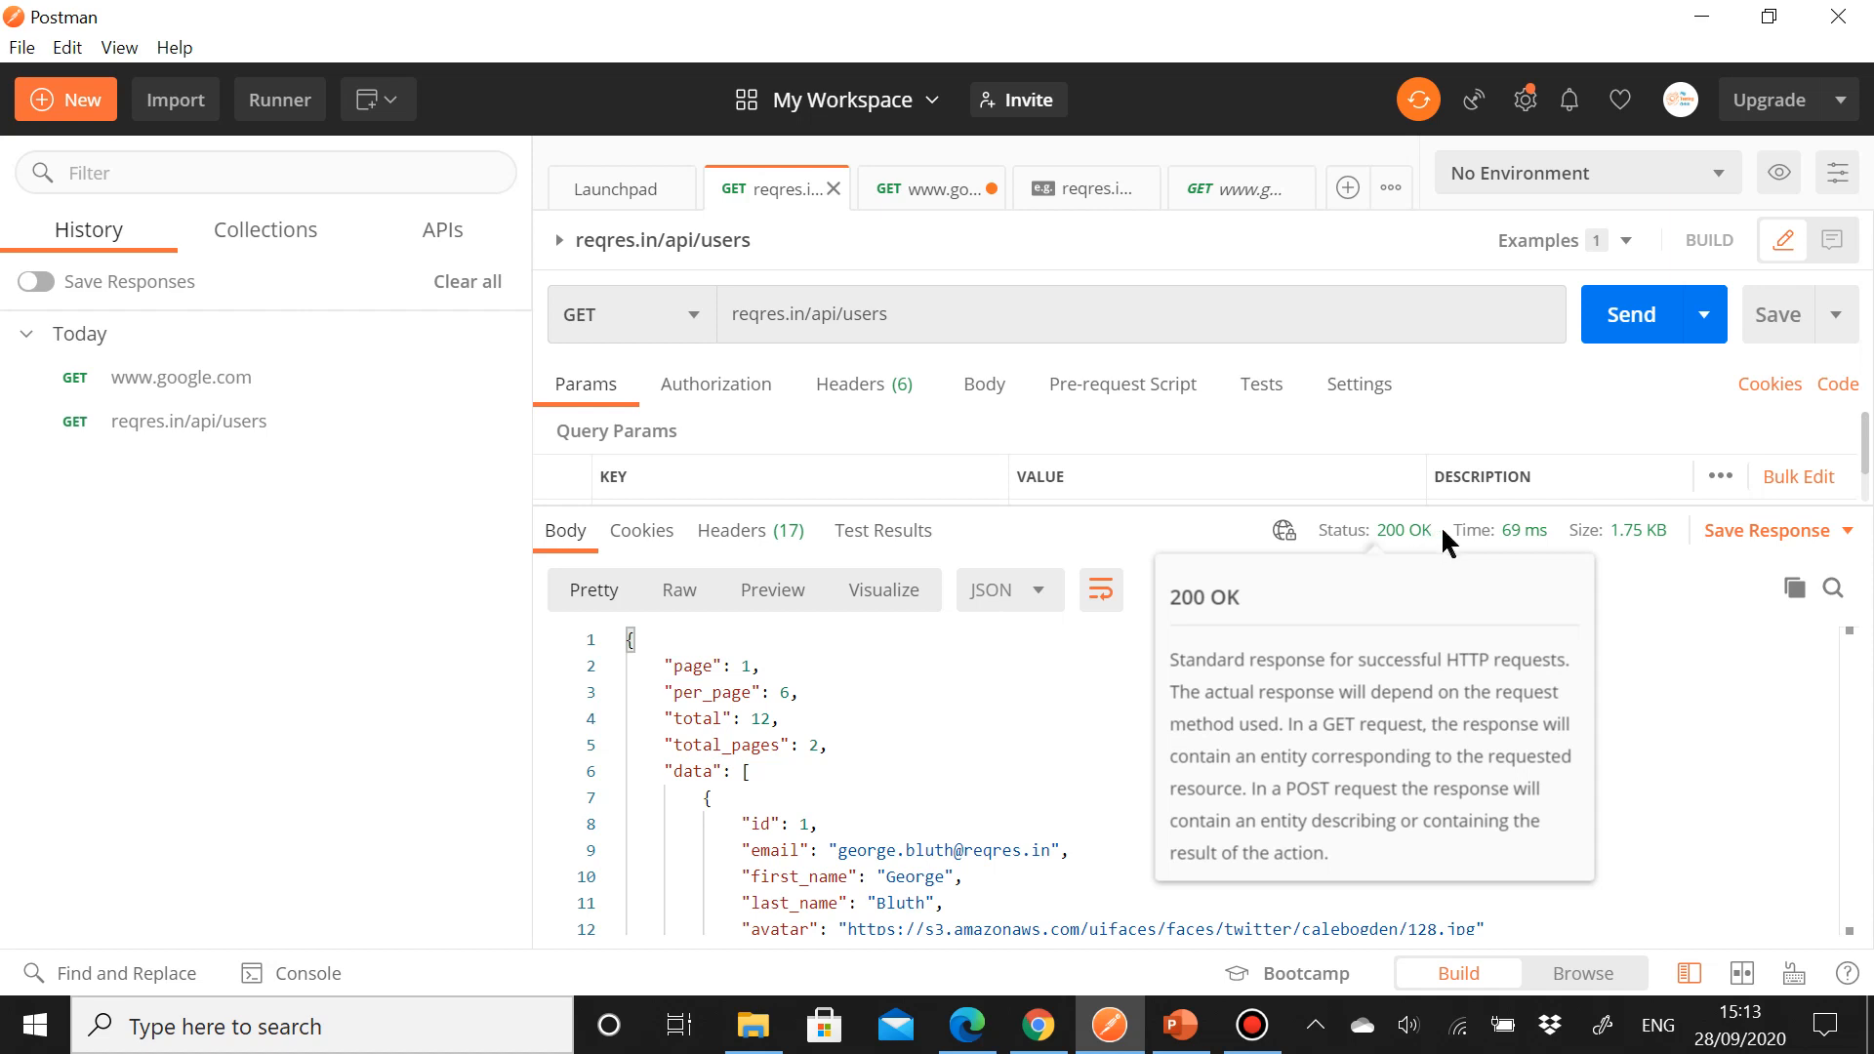
pyautogui.moveTo(1477, 543)
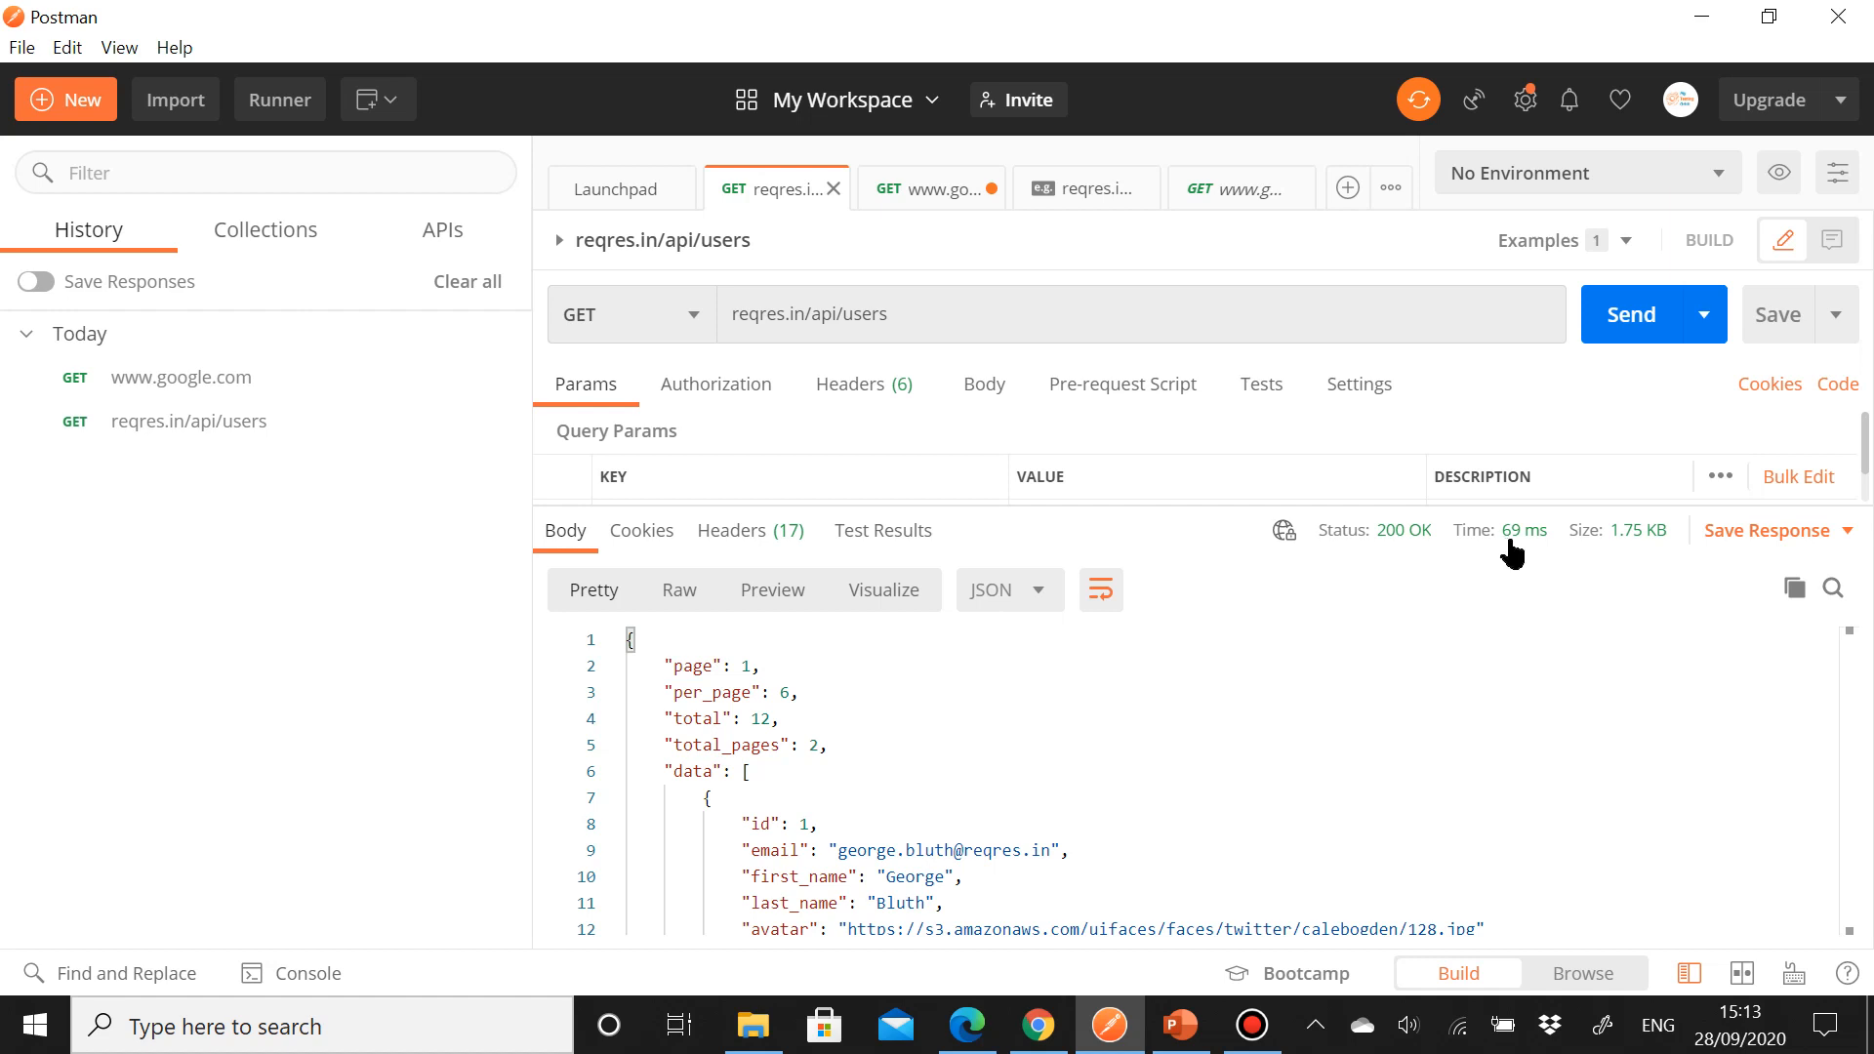
pyautogui.moveTo(1626, 542)
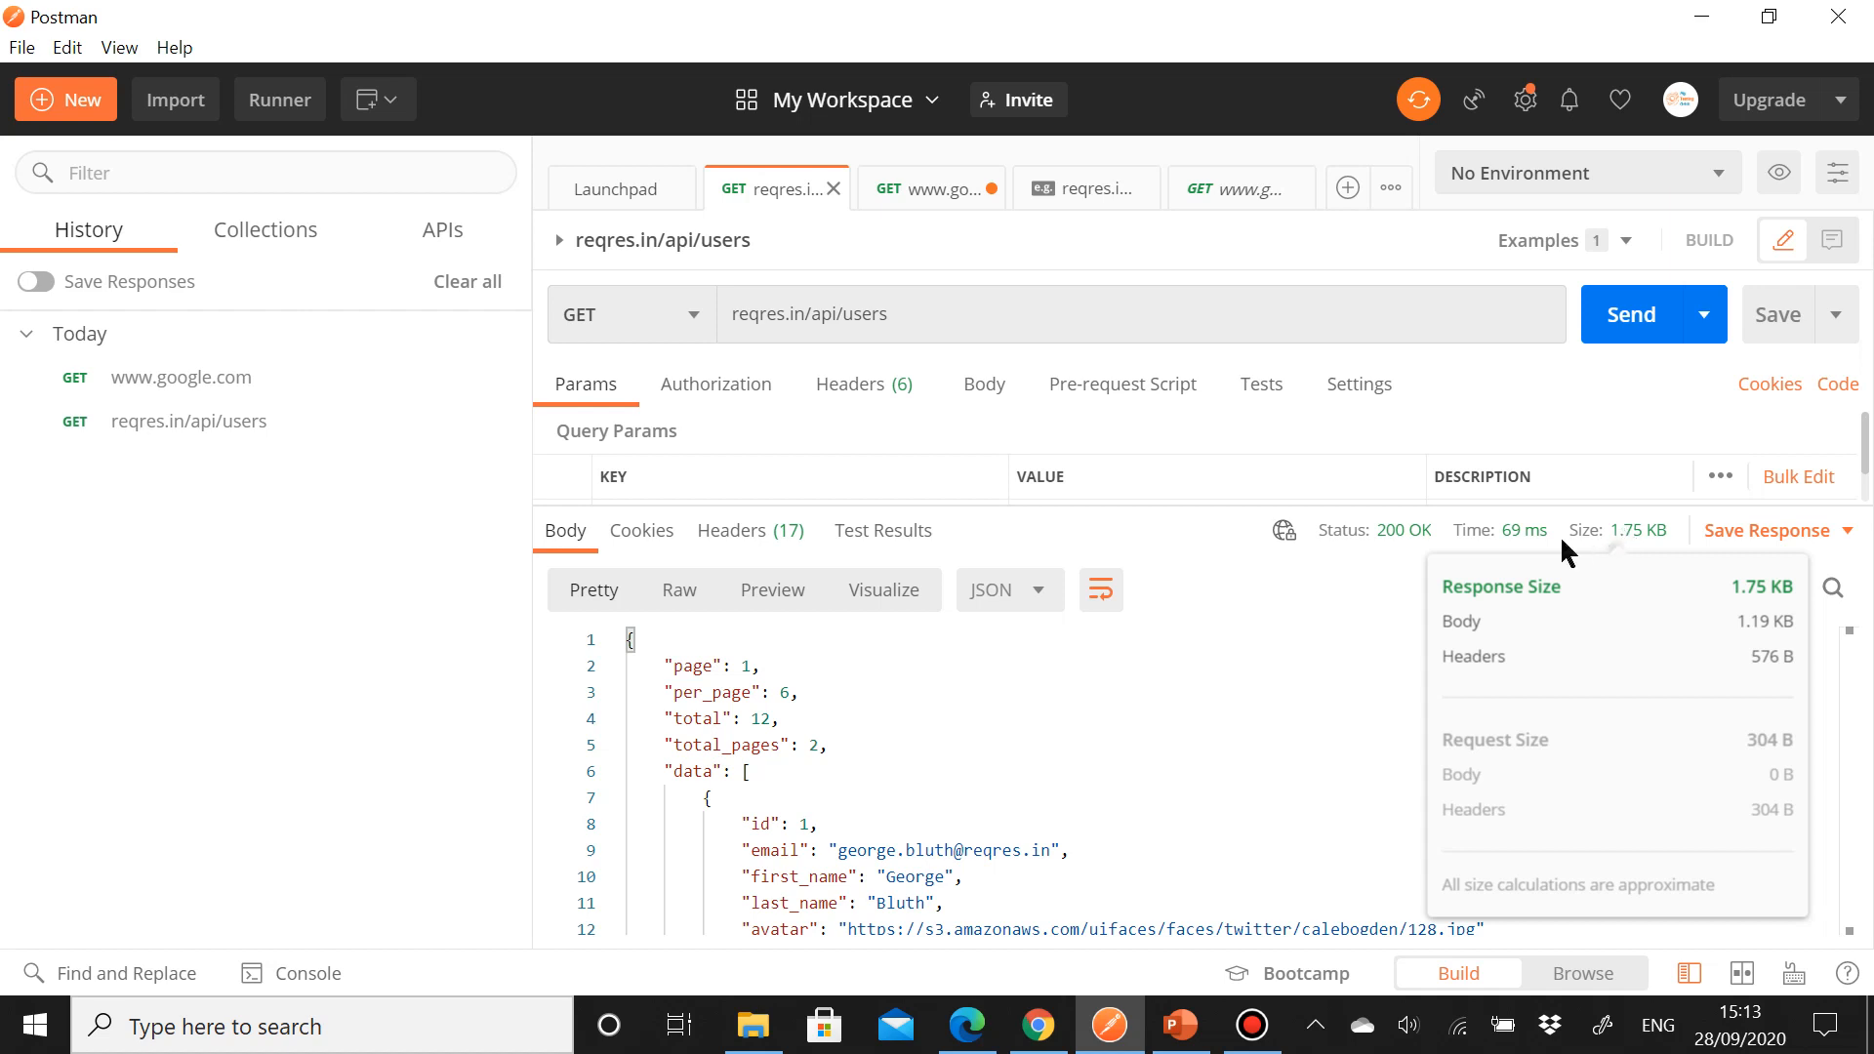
pyautogui.click(655, 546)
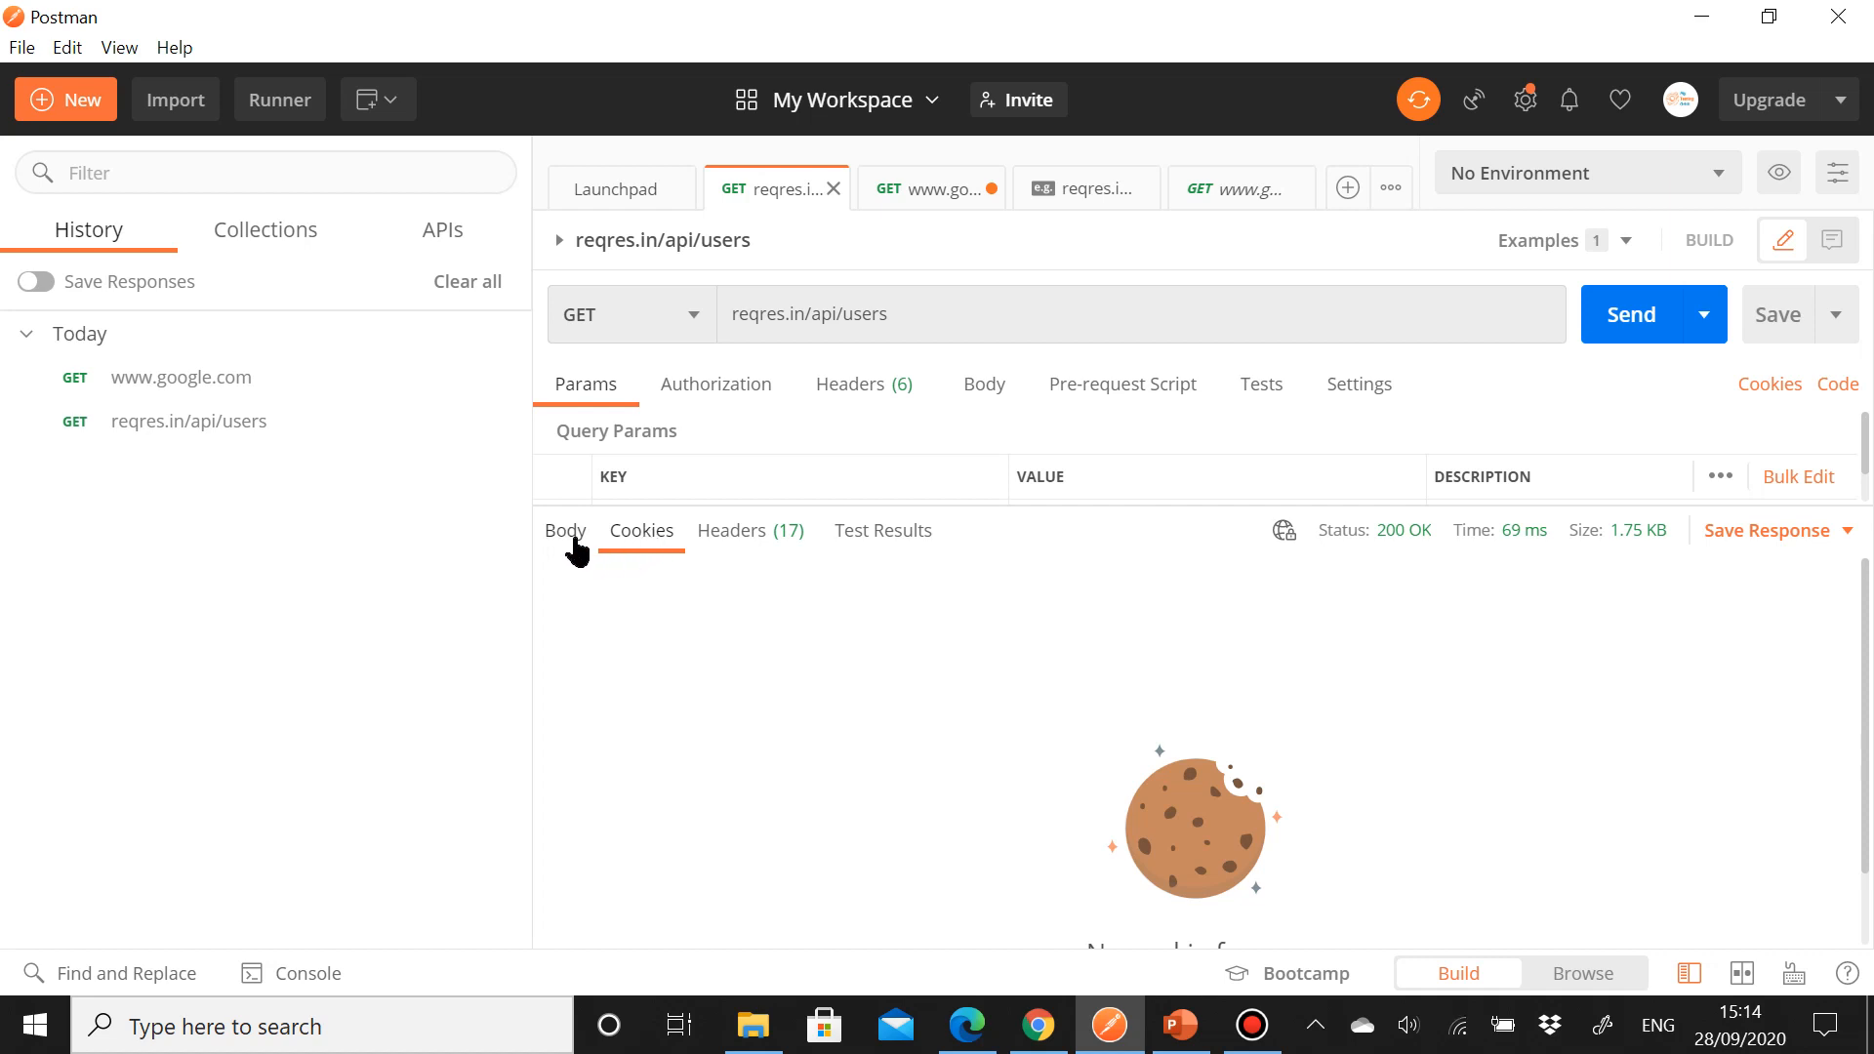
pyautogui.click(917, 539)
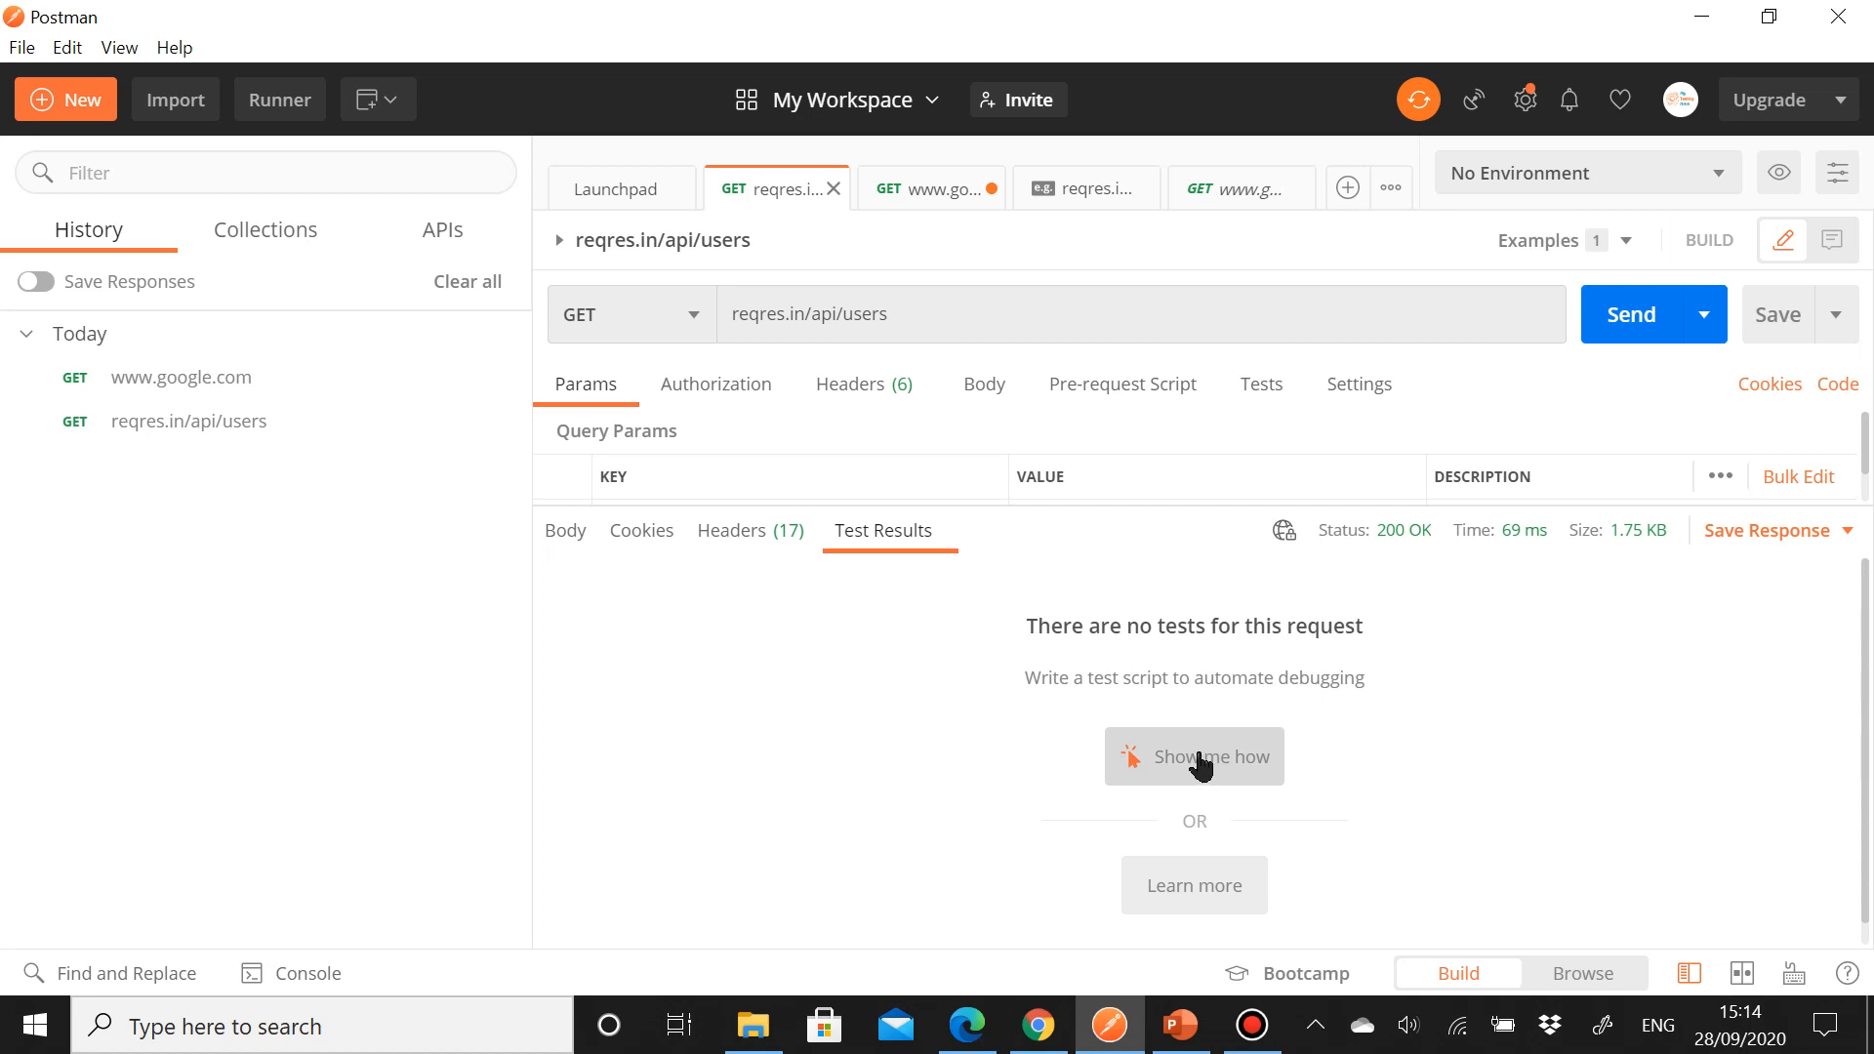
pyautogui.click(565, 533)
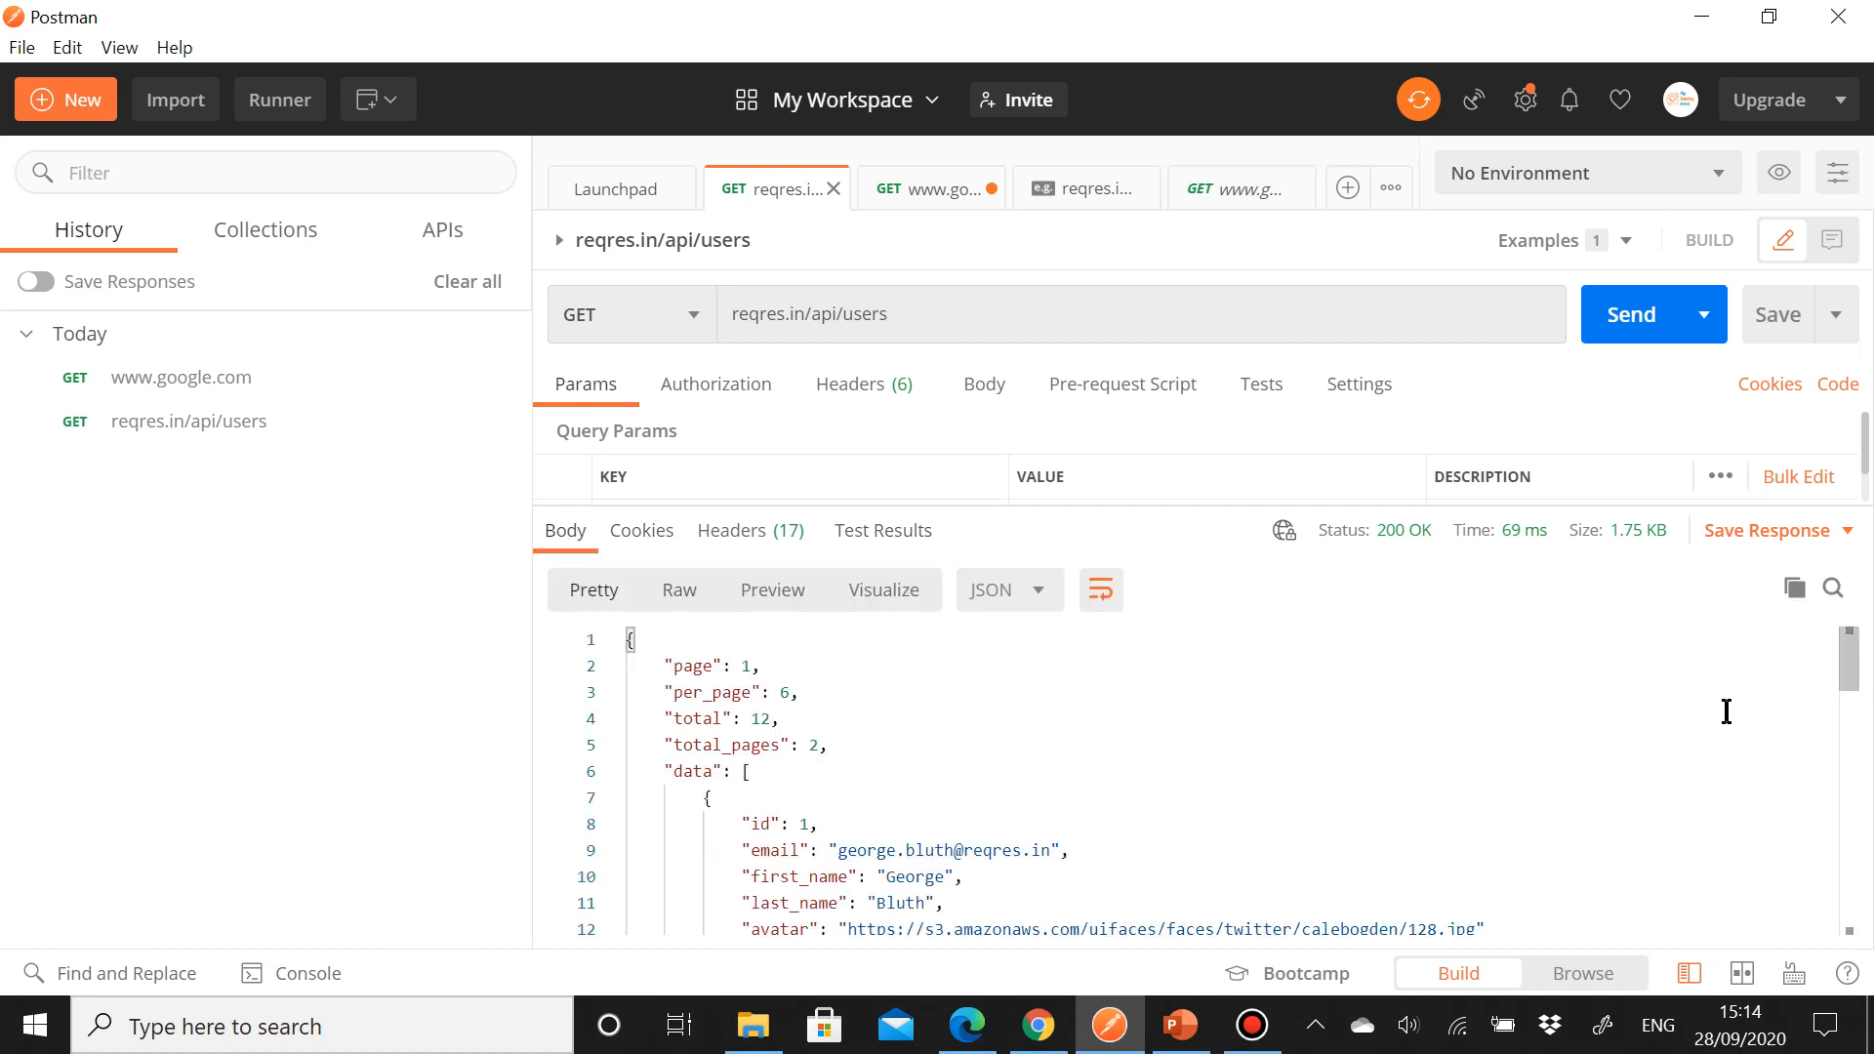
# Step: Add the query parameter page=2 to the users request URL, send it, and review the returned body
pyautogui.scroll(-1, 1158, 817)
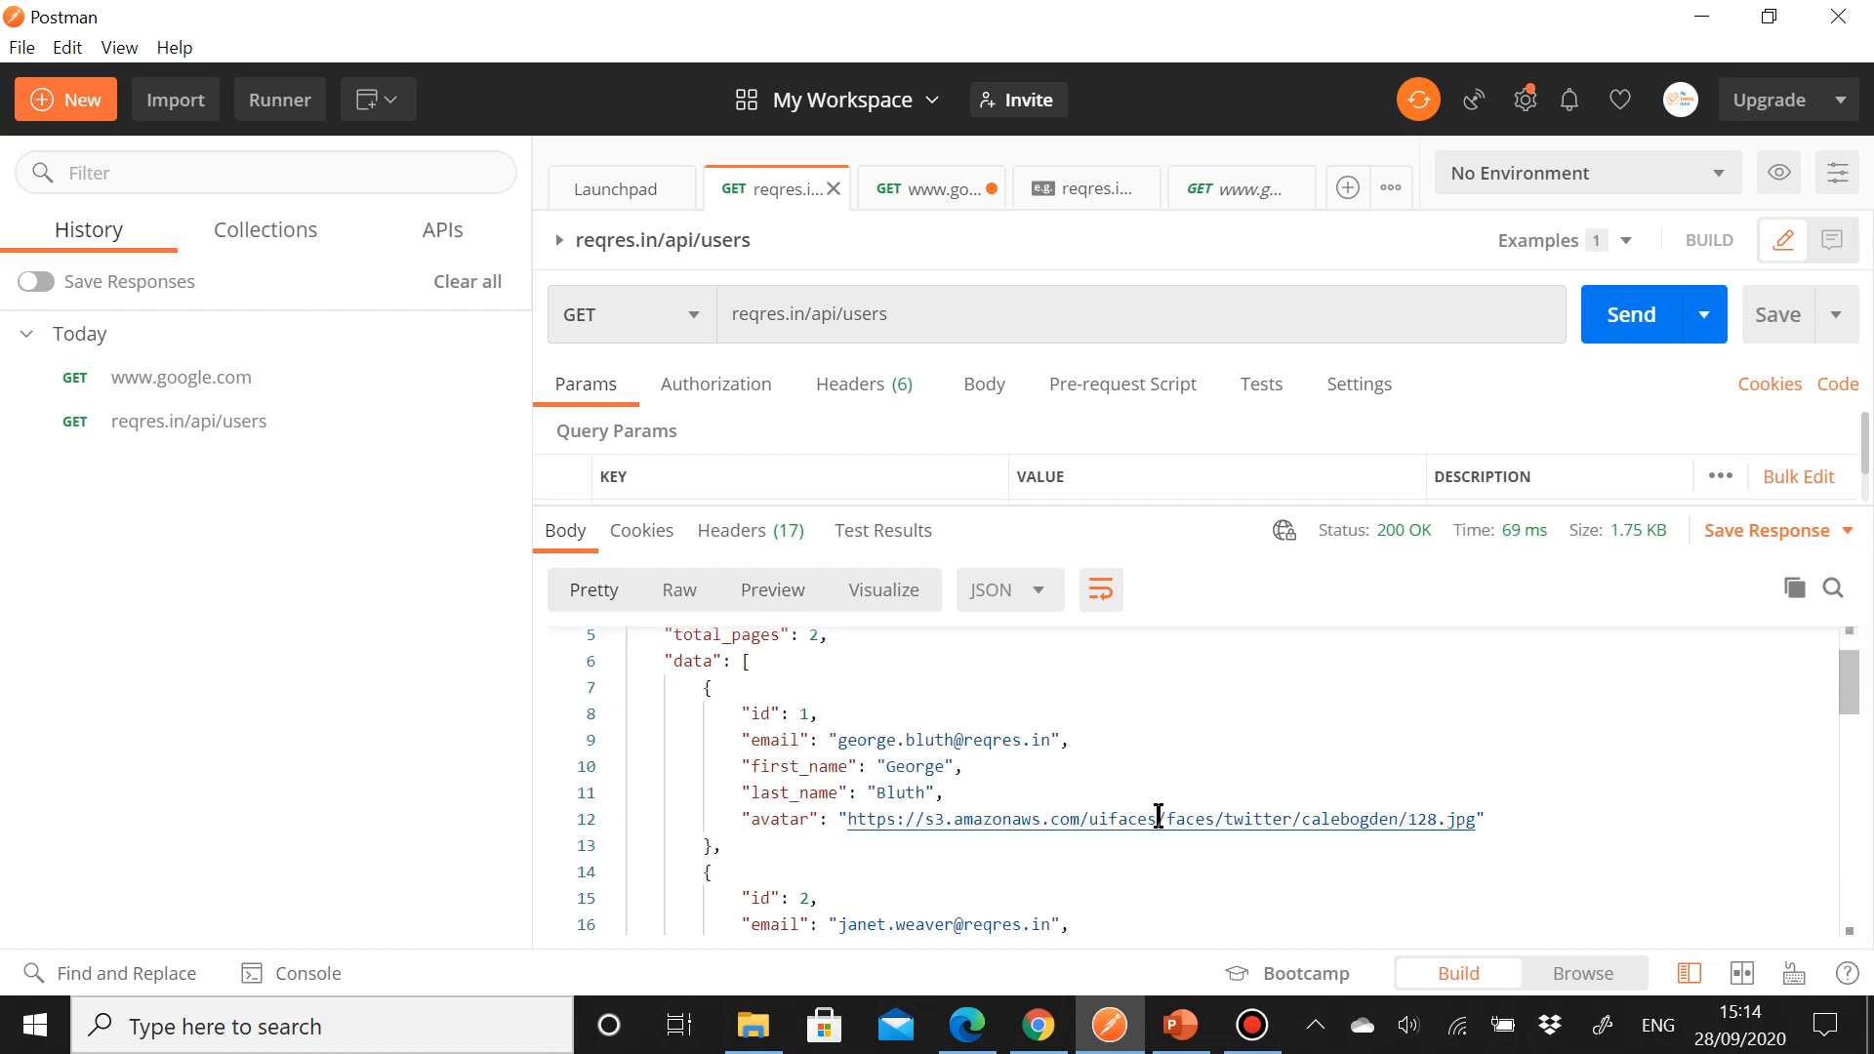
pyautogui.scroll(1, 1158, 817)
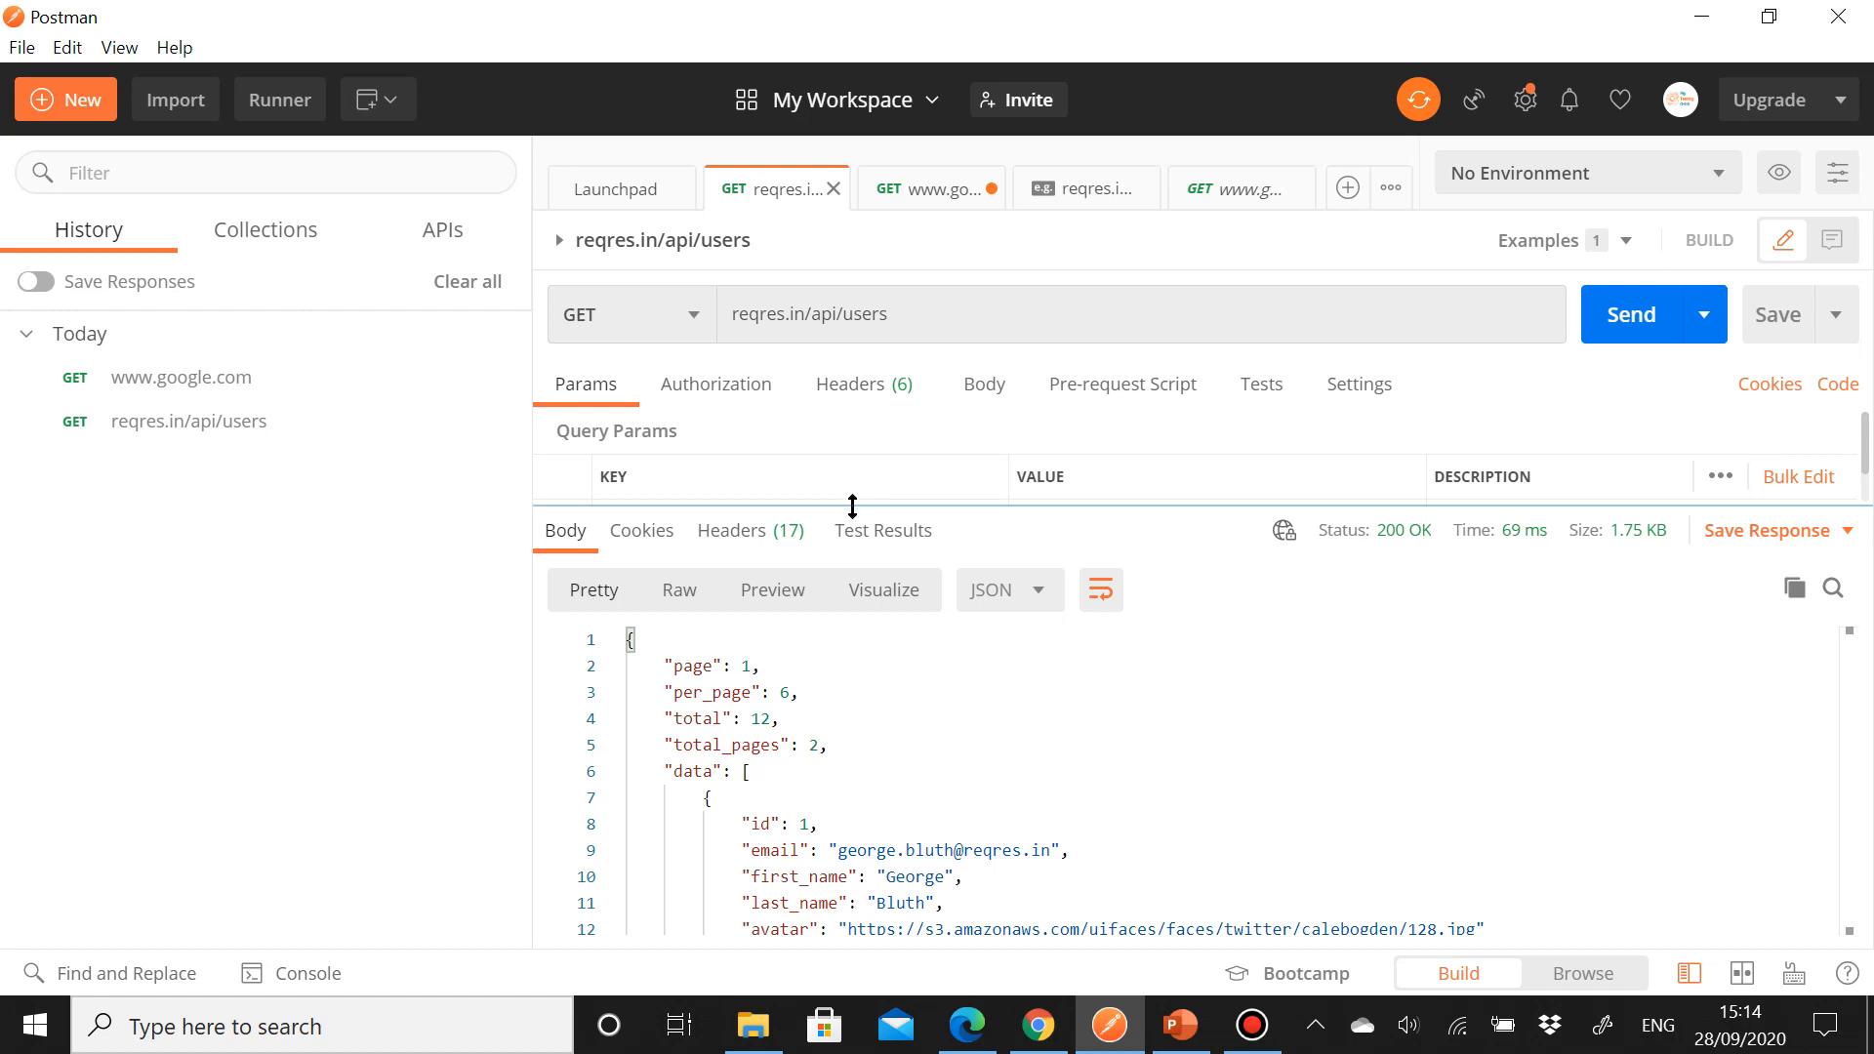
pyautogui.moveTo(847, 503); pyautogui.dragTo(795, 577)
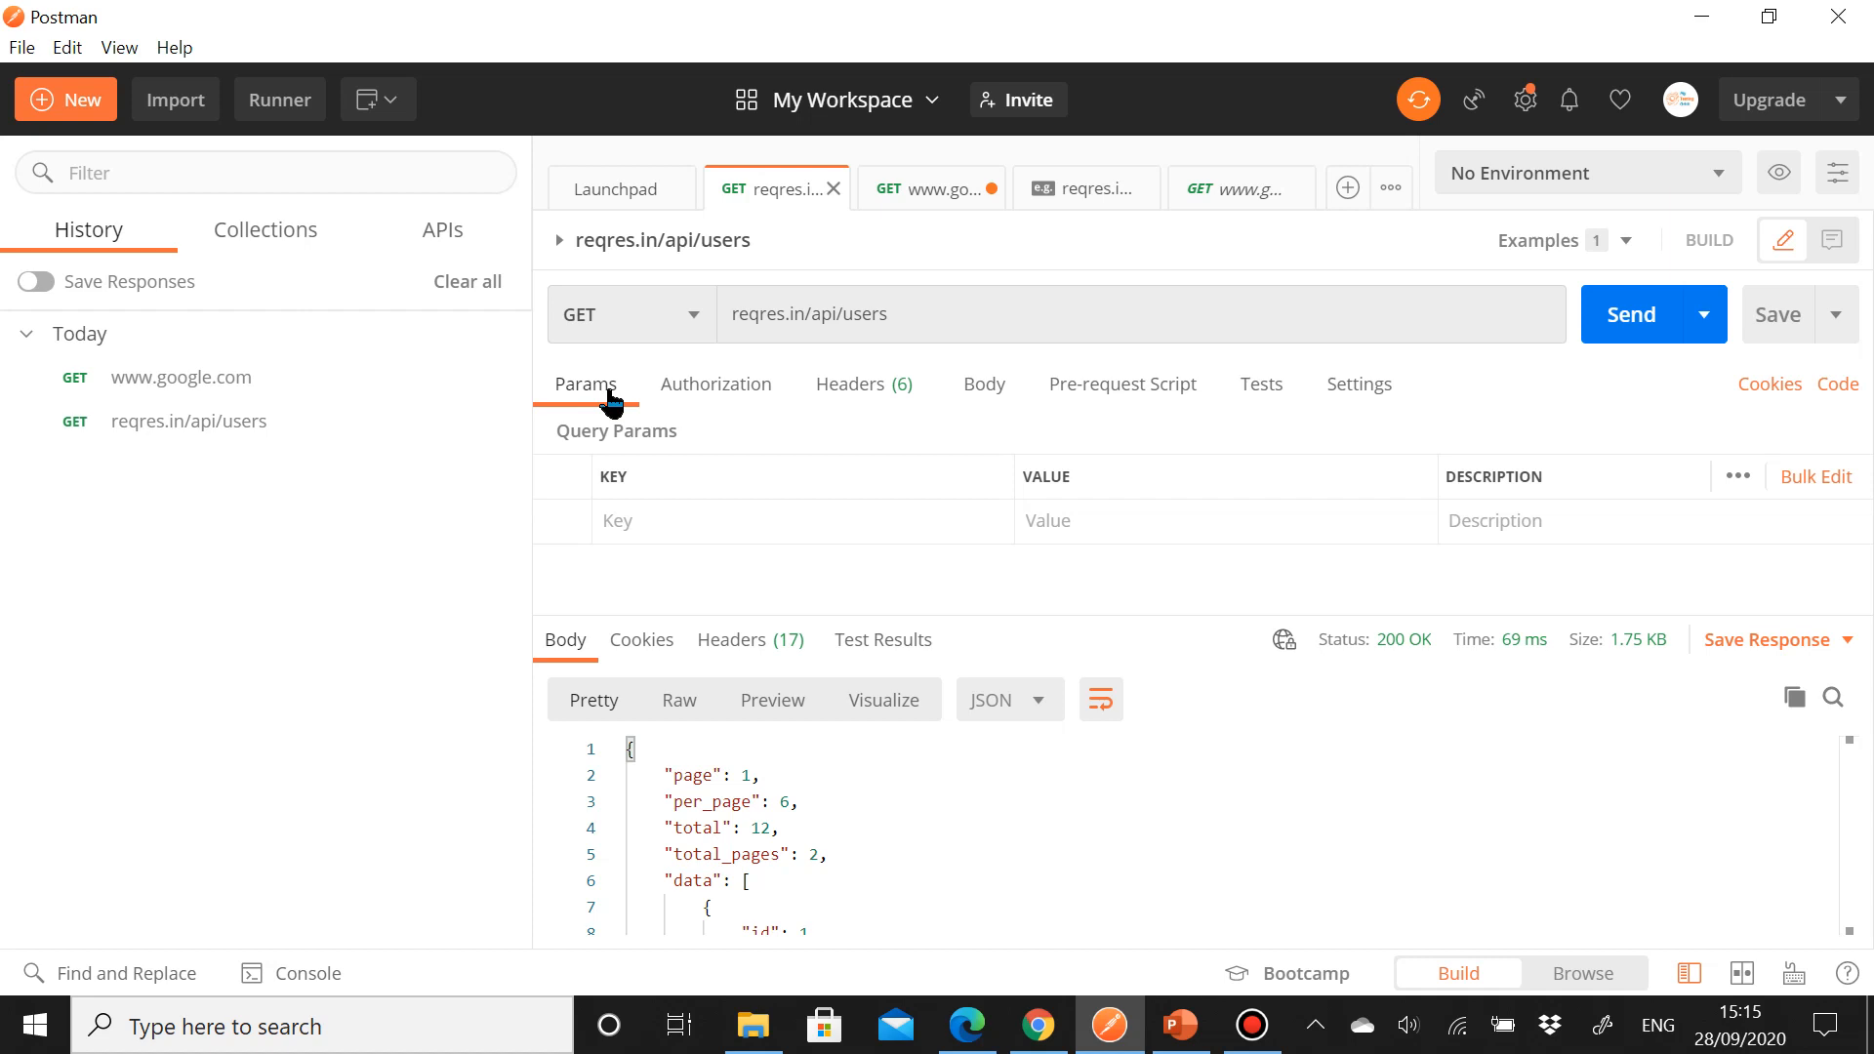
pyautogui.click(990, 313)
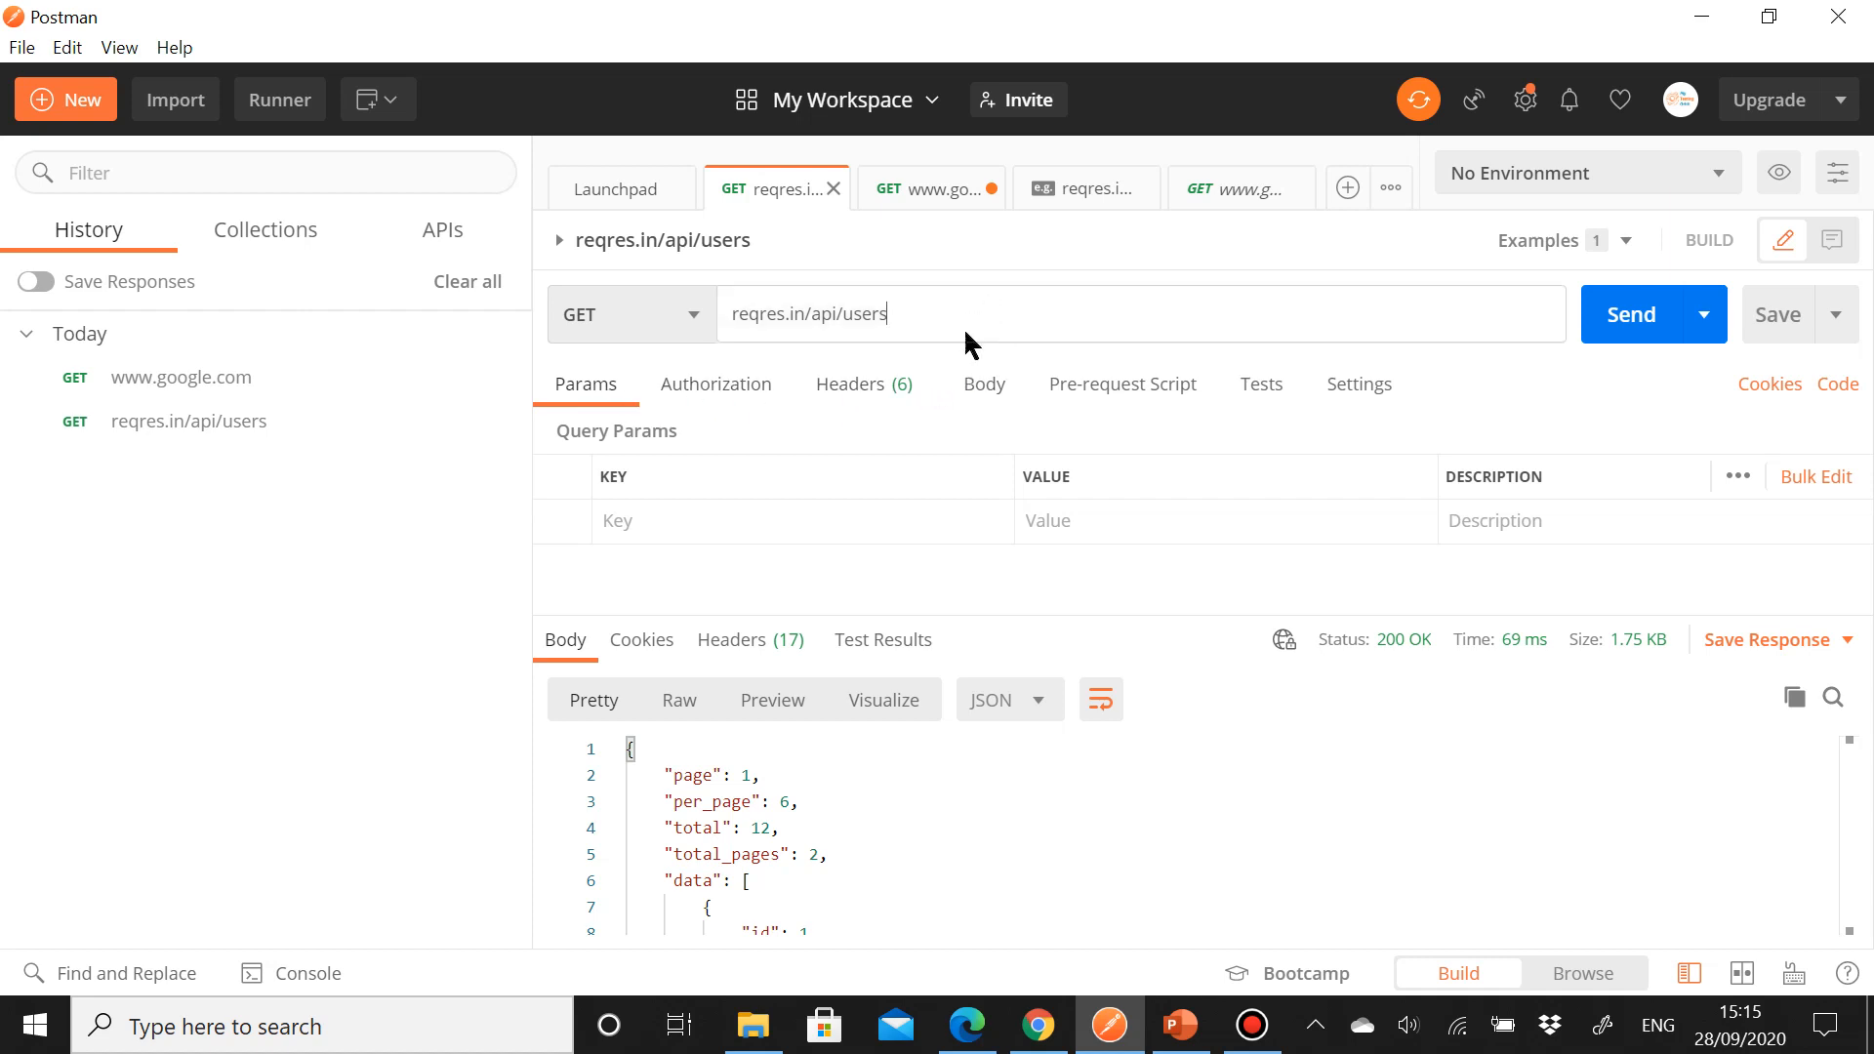
pyautogui.write('?')
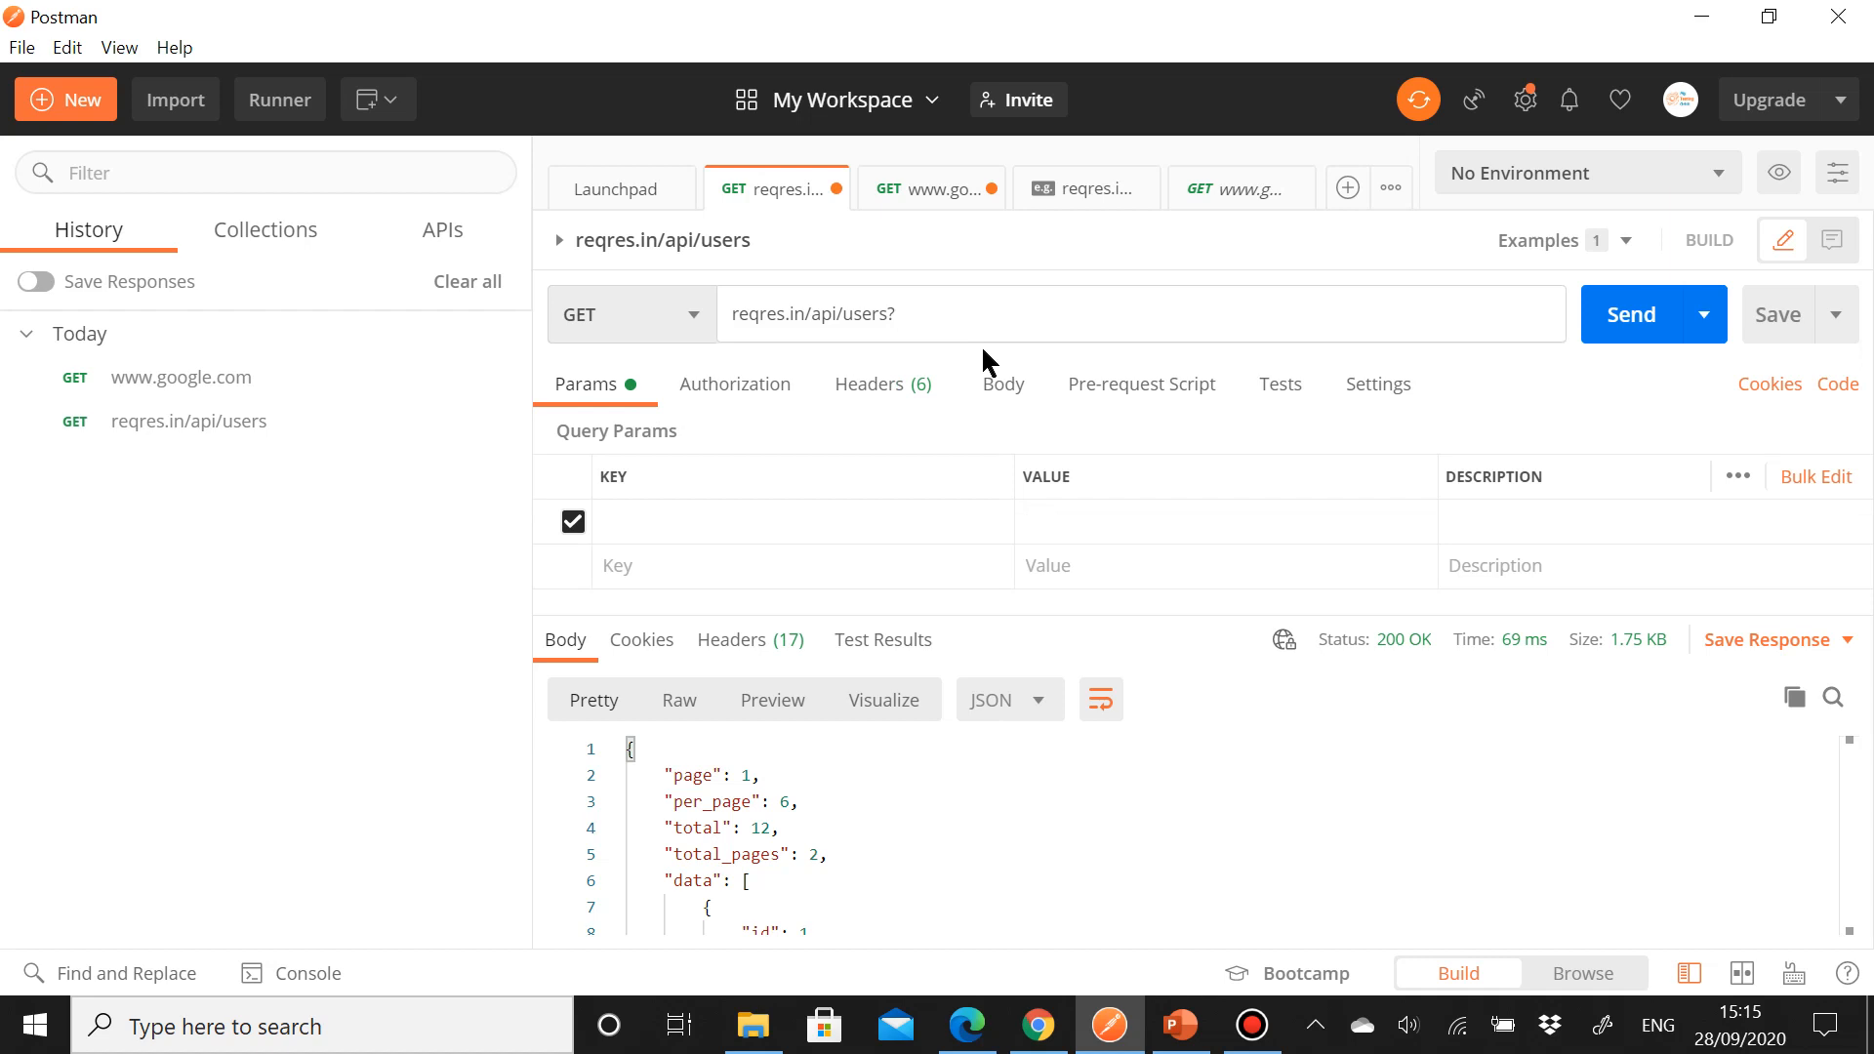
pyautogui.write('page=2')
pyautogui.click(1625, 323)
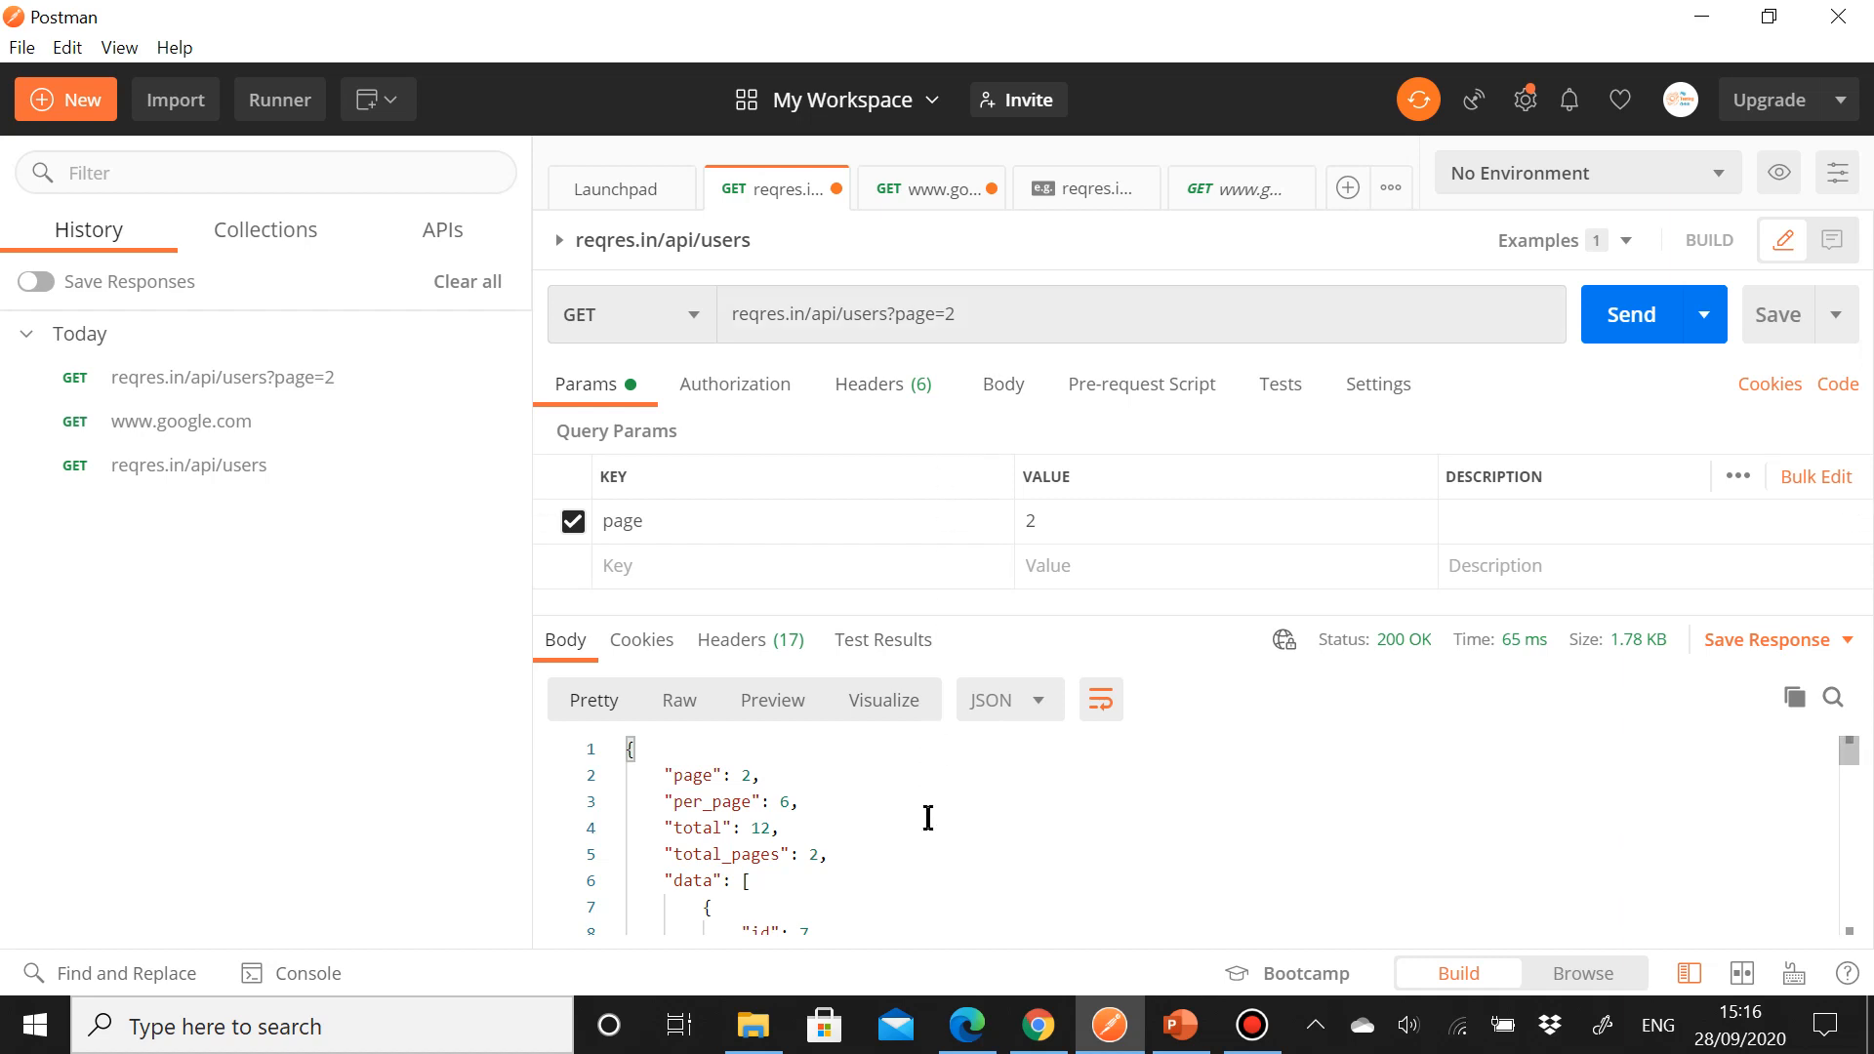
pyautogui.scroll(-7, 928, 818)
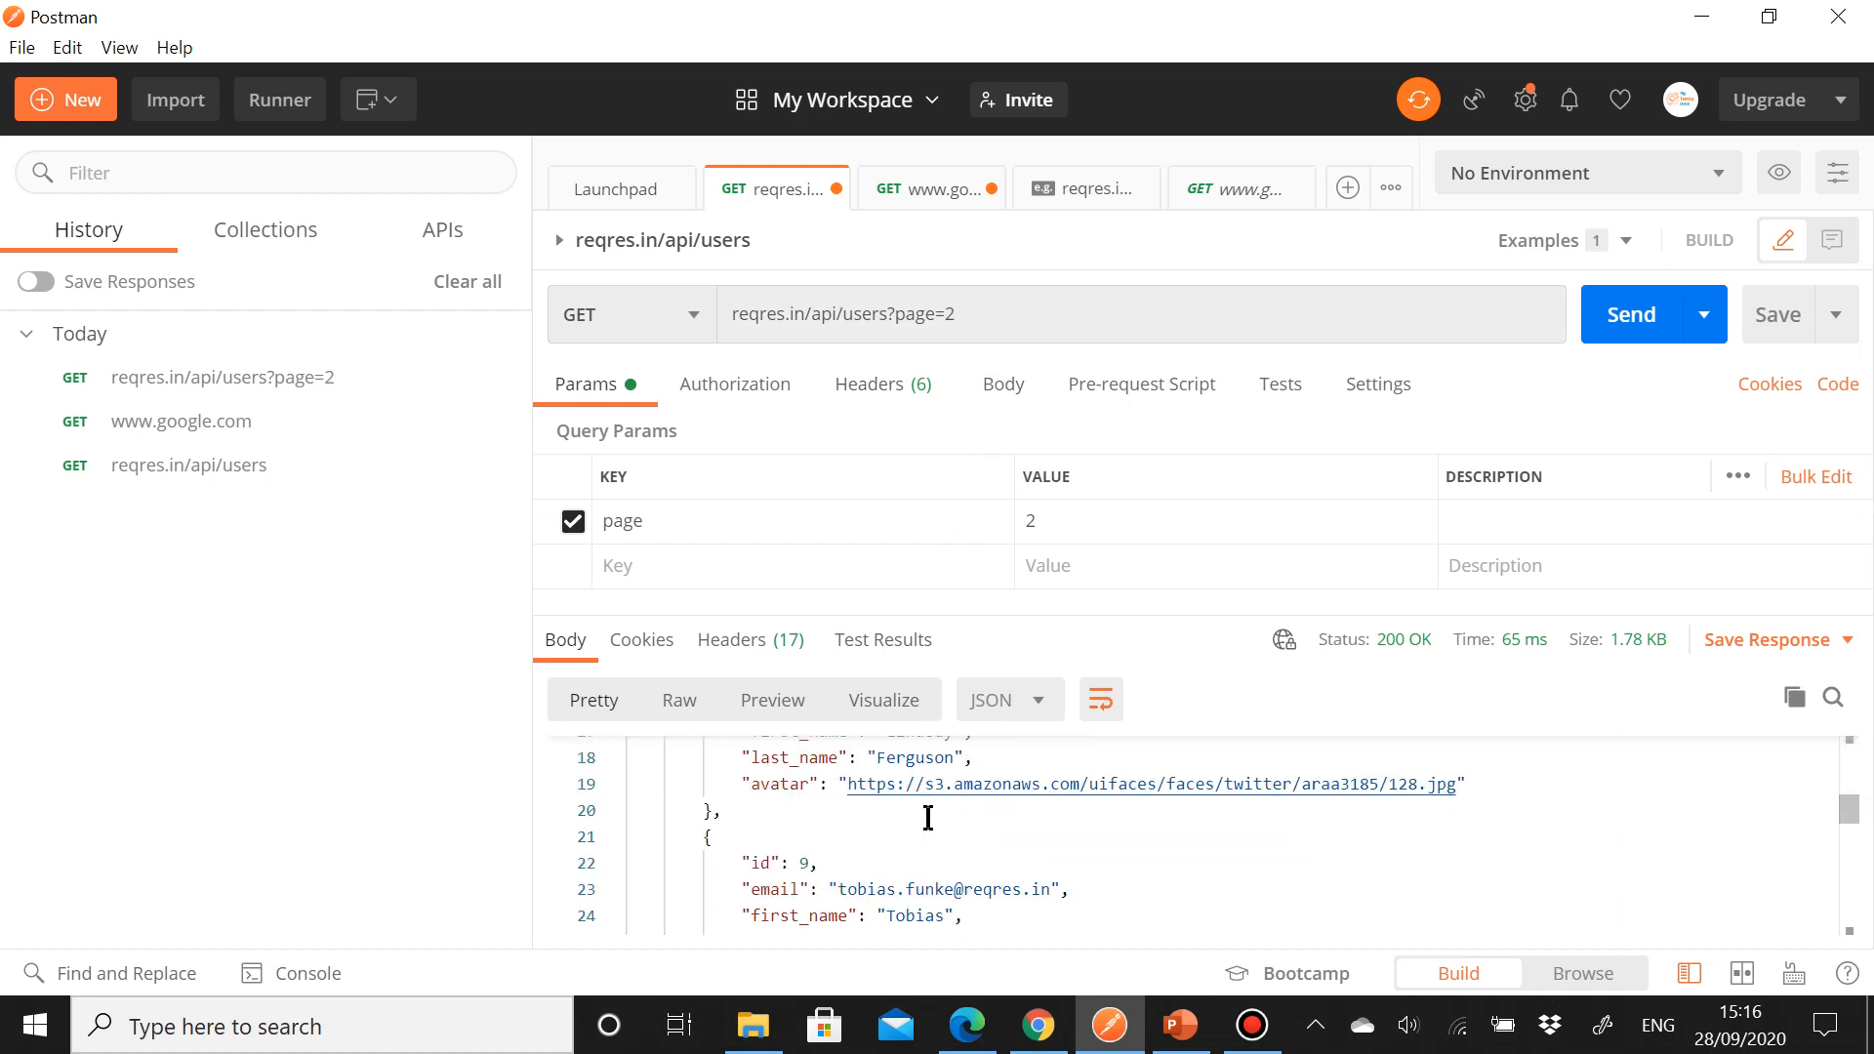
pyautogui.scroll(-5, 928, 818)
pyautogui.scroll(12, 925, 820)
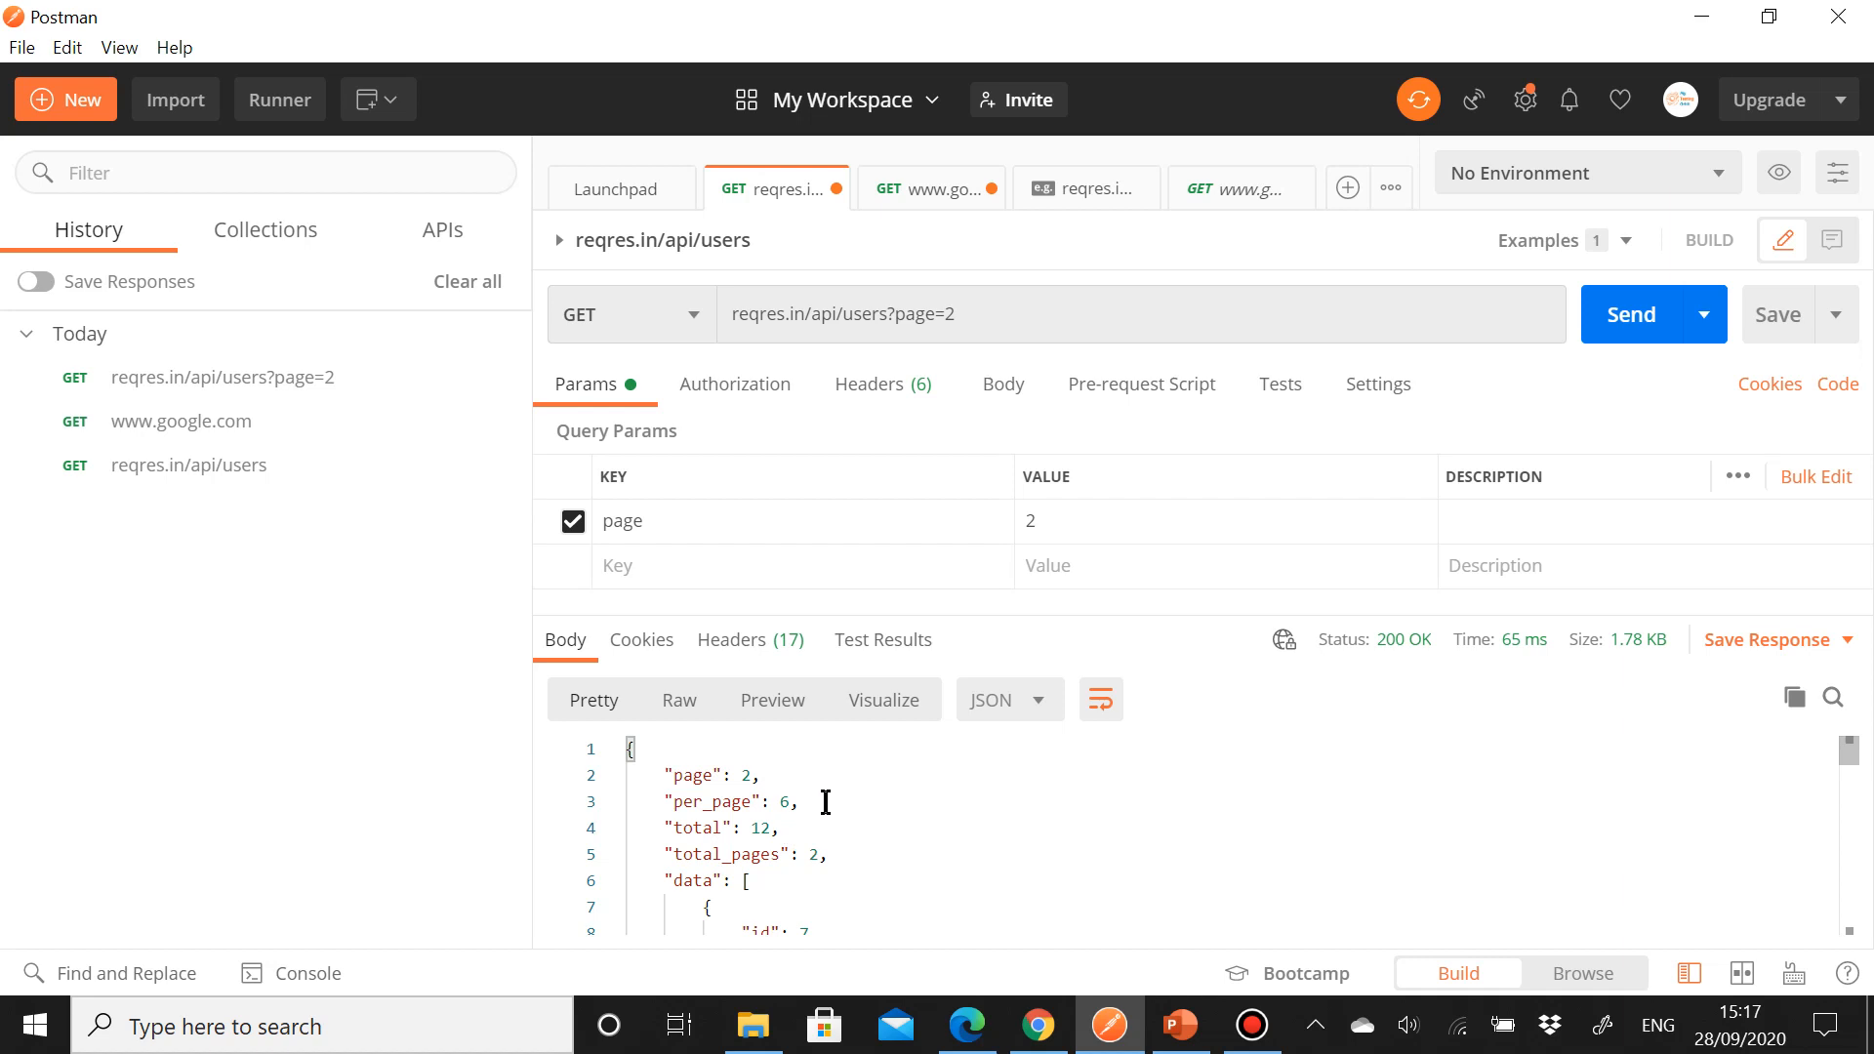
pyautogui.scroll(-1, 827, 802)
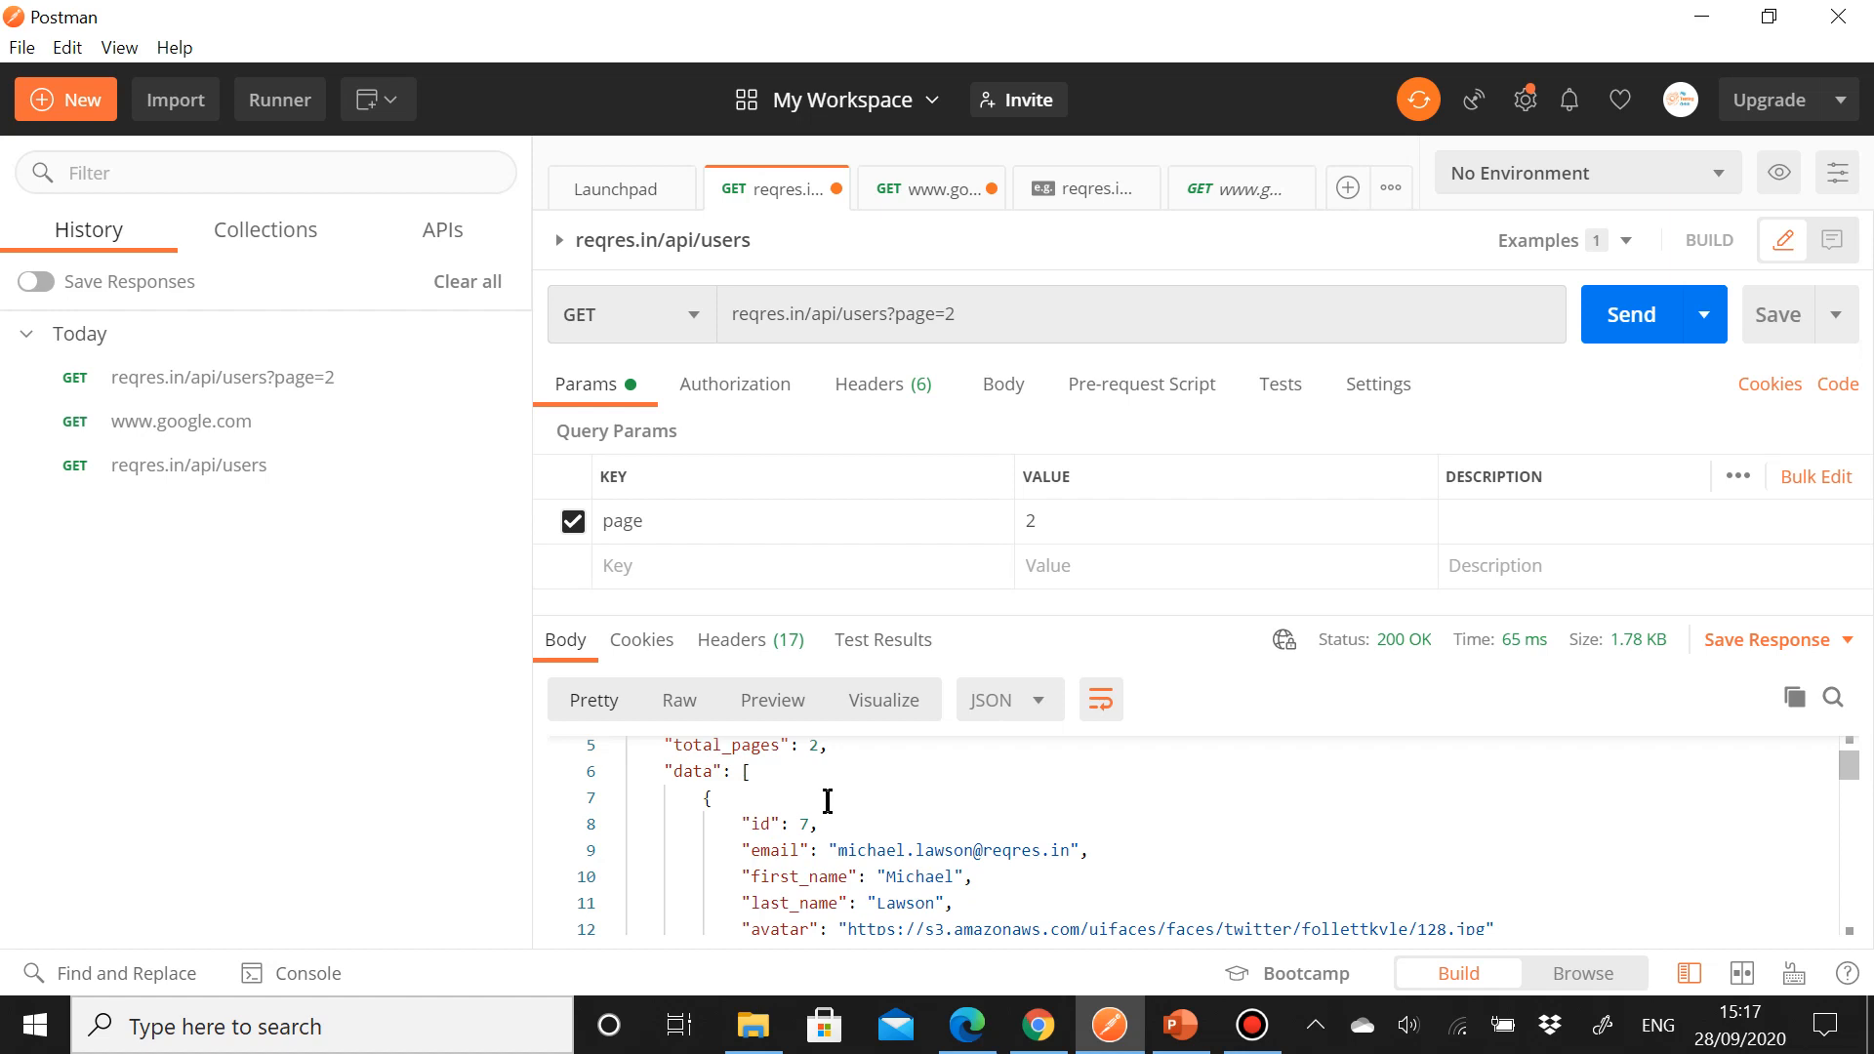
pyautogui.scroll(1, 827, 802)
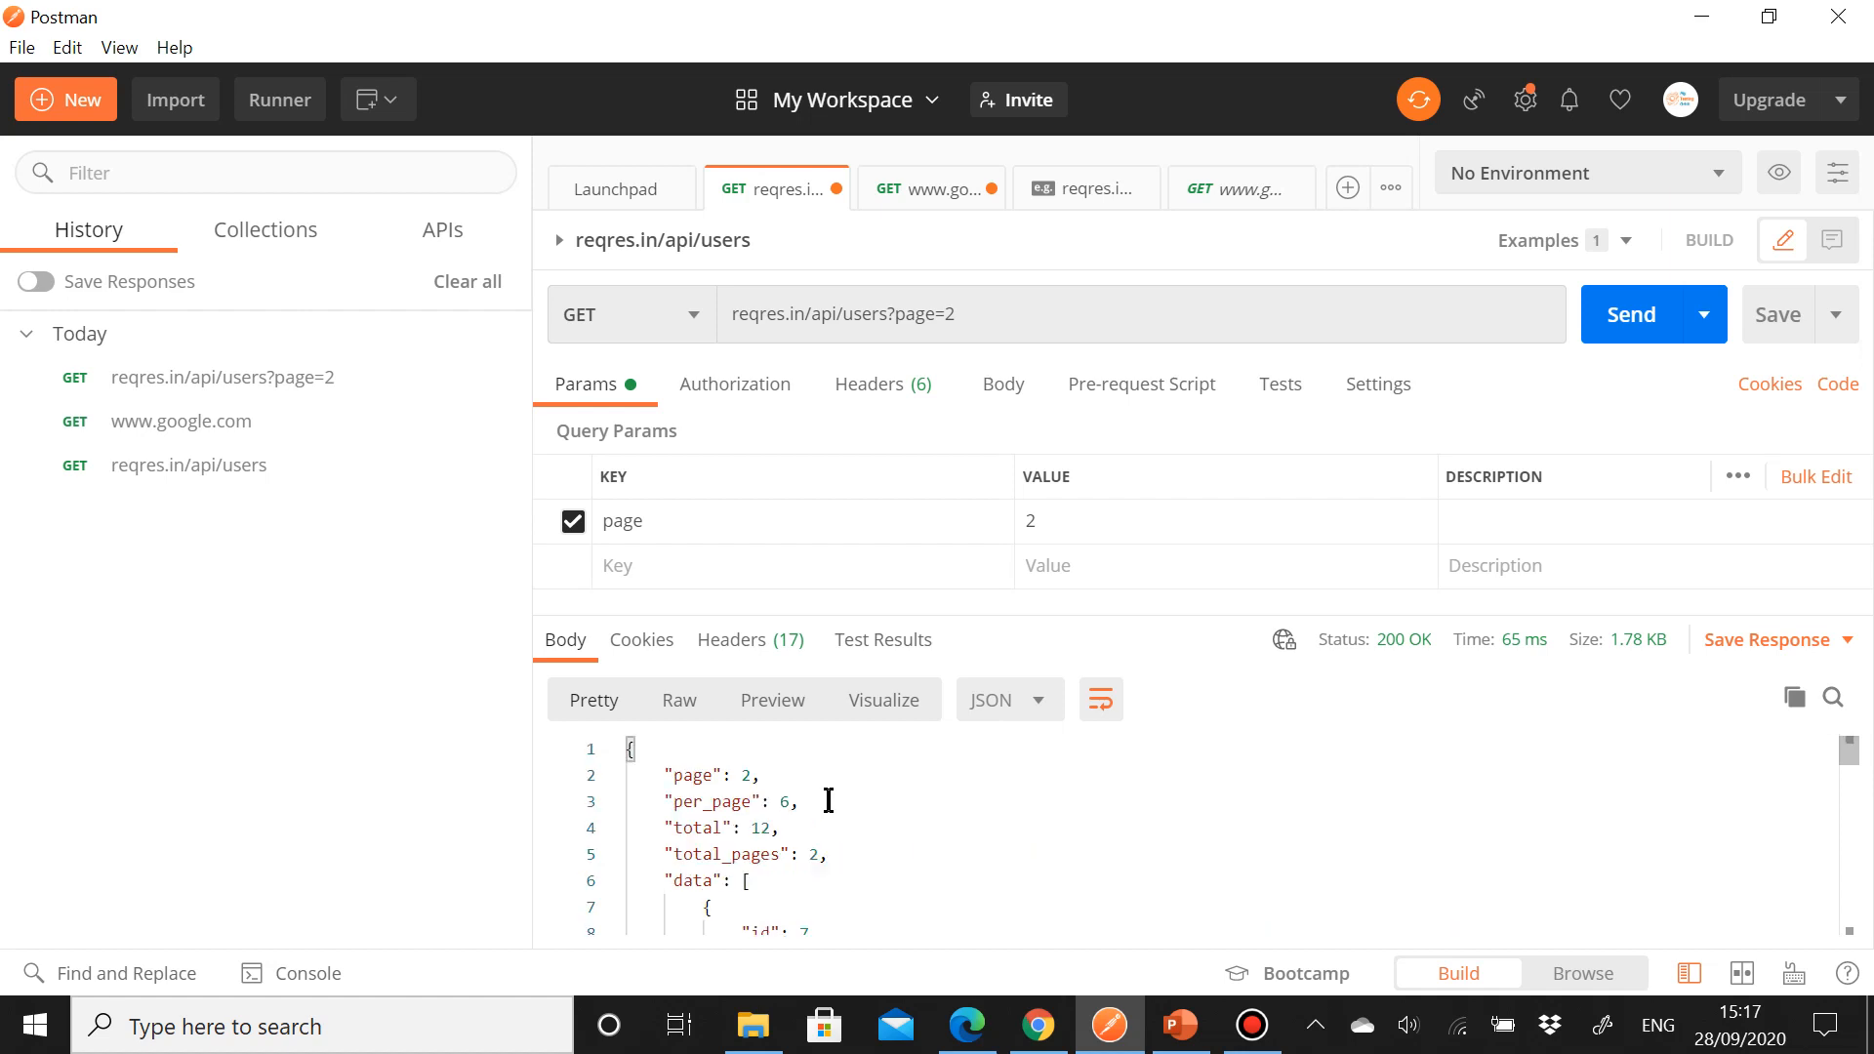
# Step: Replace the query parameter with a path variable so the URL reads reqres.in/api/users/:page, and send it
pyautogui.click(996, 307)
pyautogui.press('BackSpace')
pyautogui.press('BackSpace')
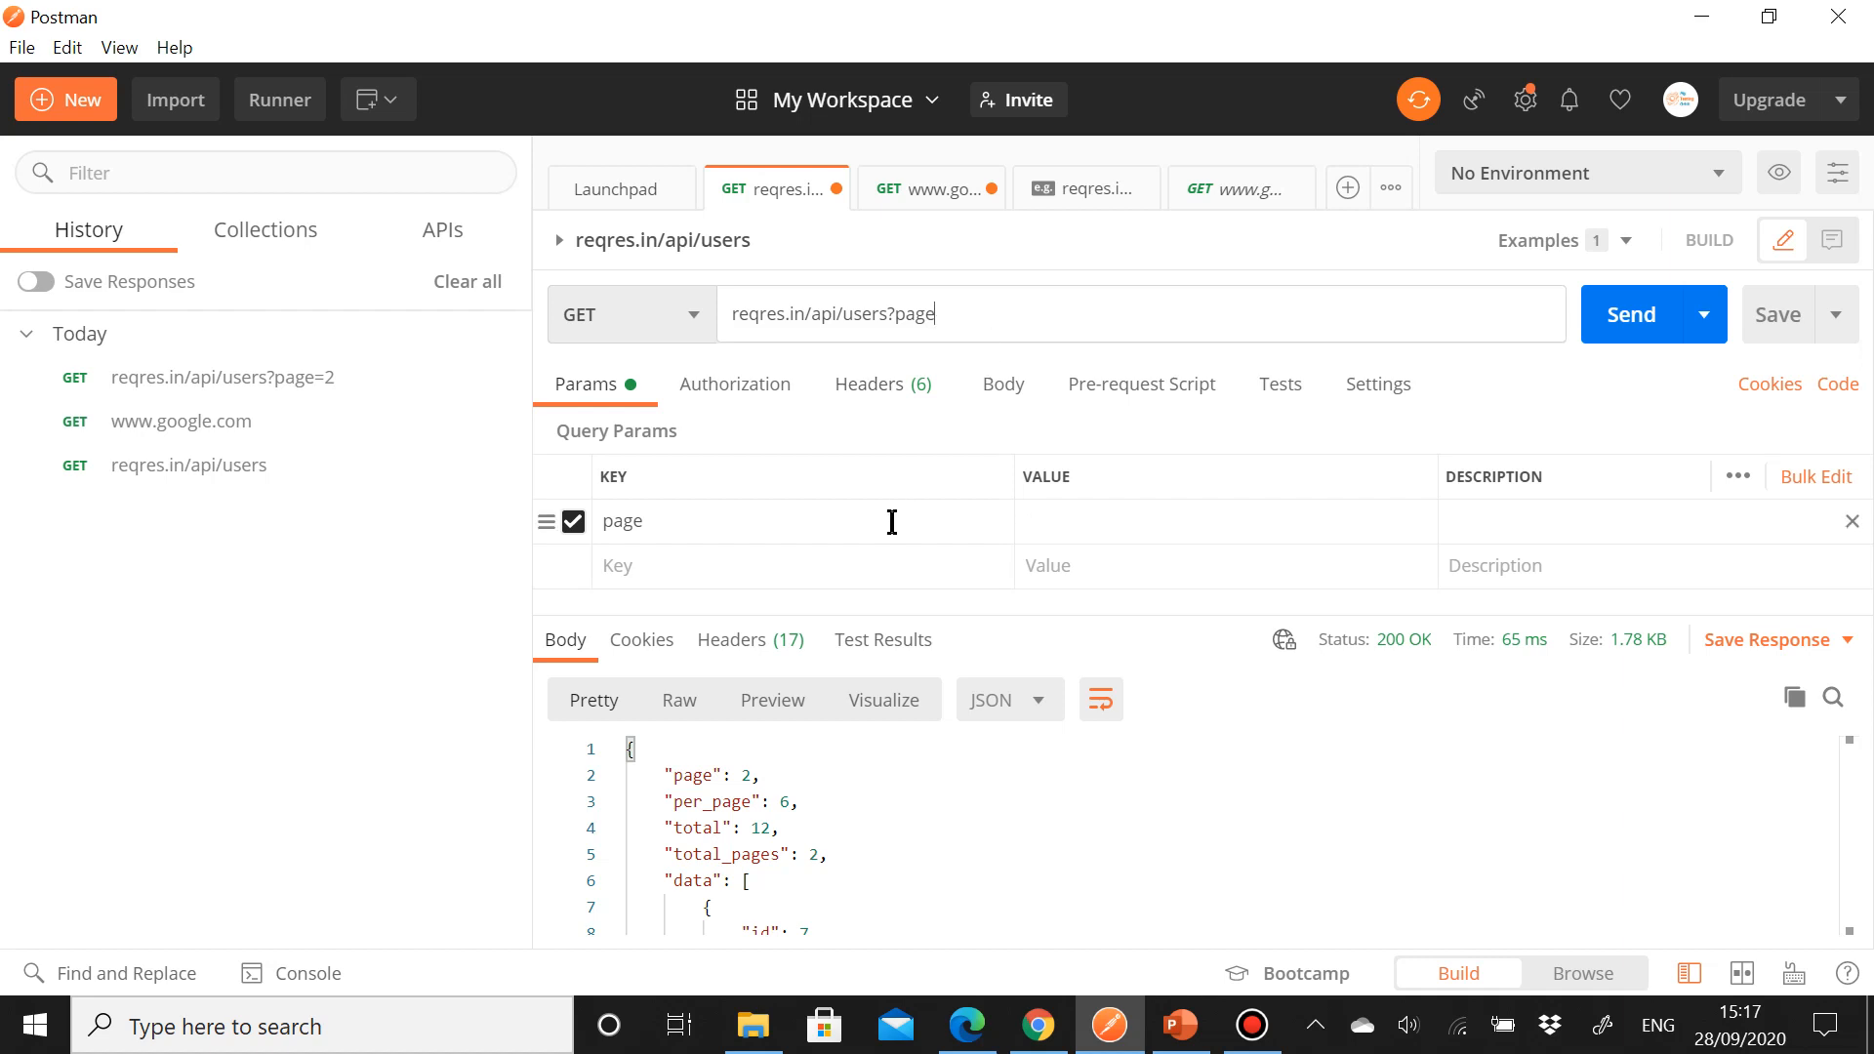
pyautogui.press('BackSpace')
pyautogui.press('BackSpace')
pyautogui.press('BackSpace')
pyautogui.press('BackSpace')
pyautogui.press('BackSpace')
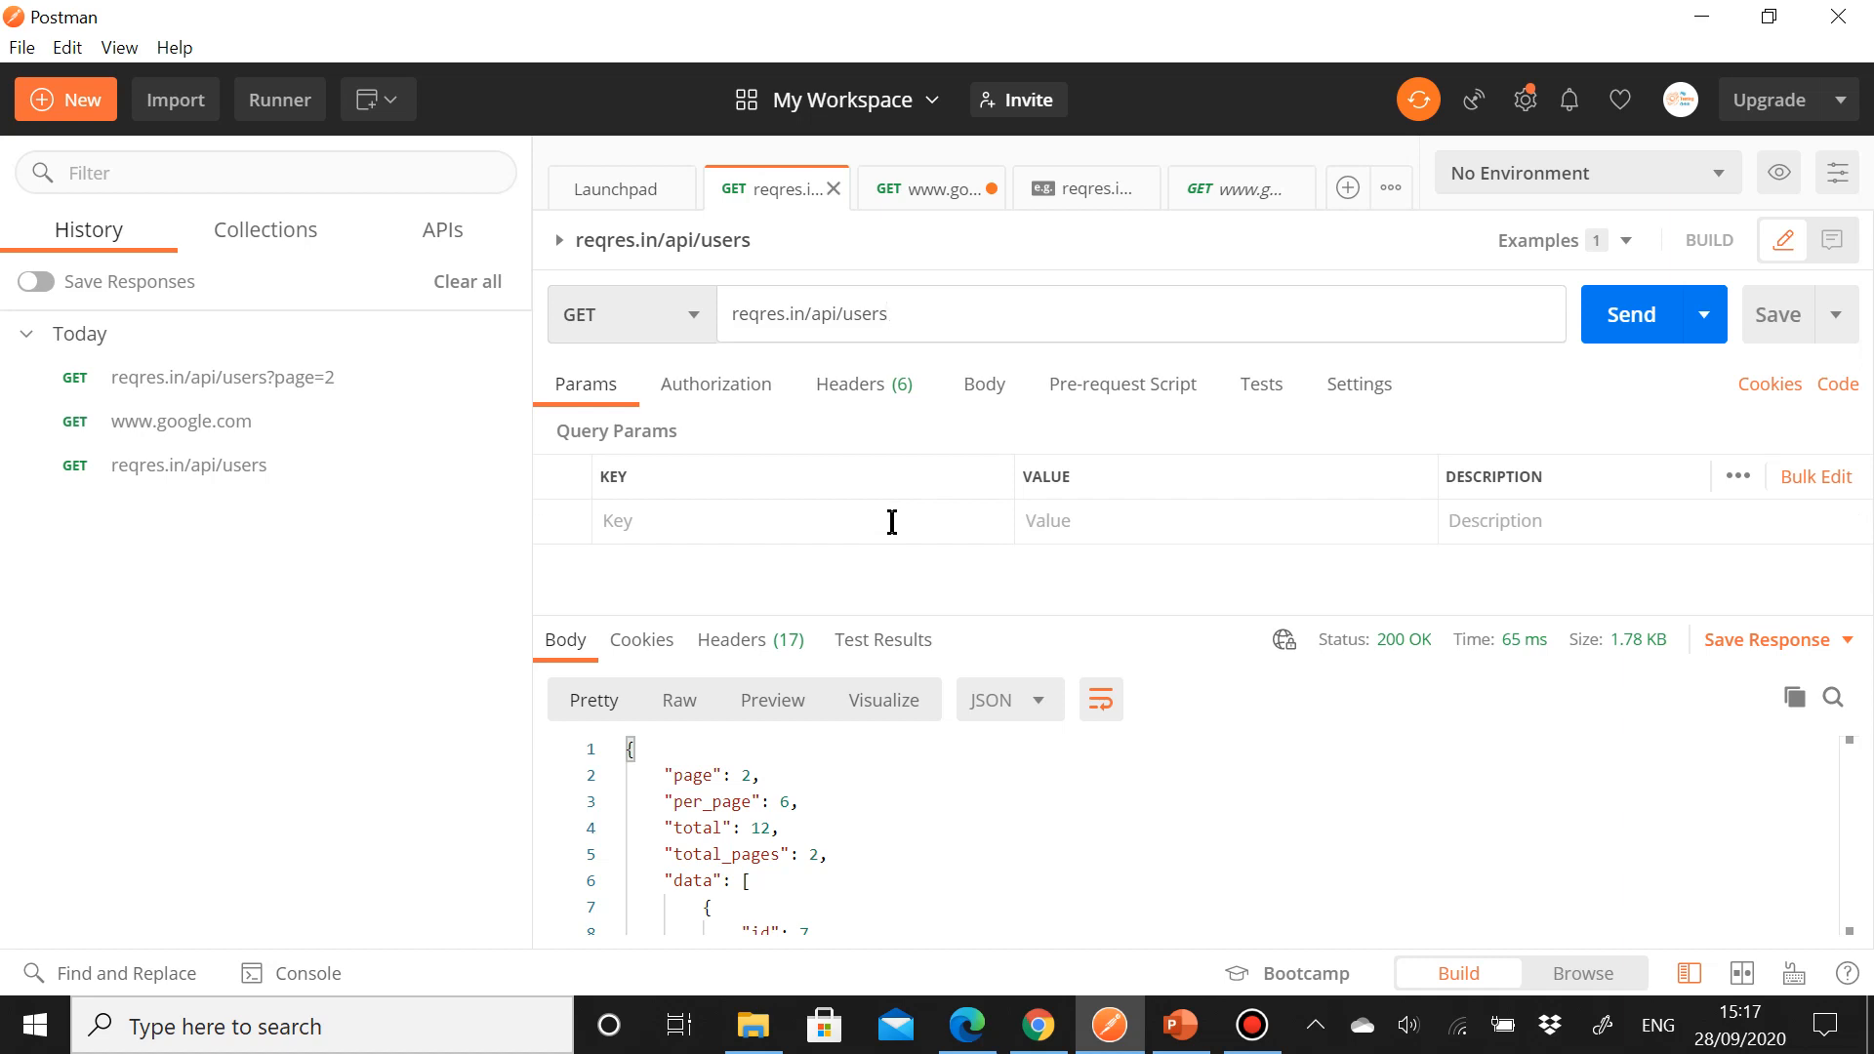
pyautogui.write('/:page')
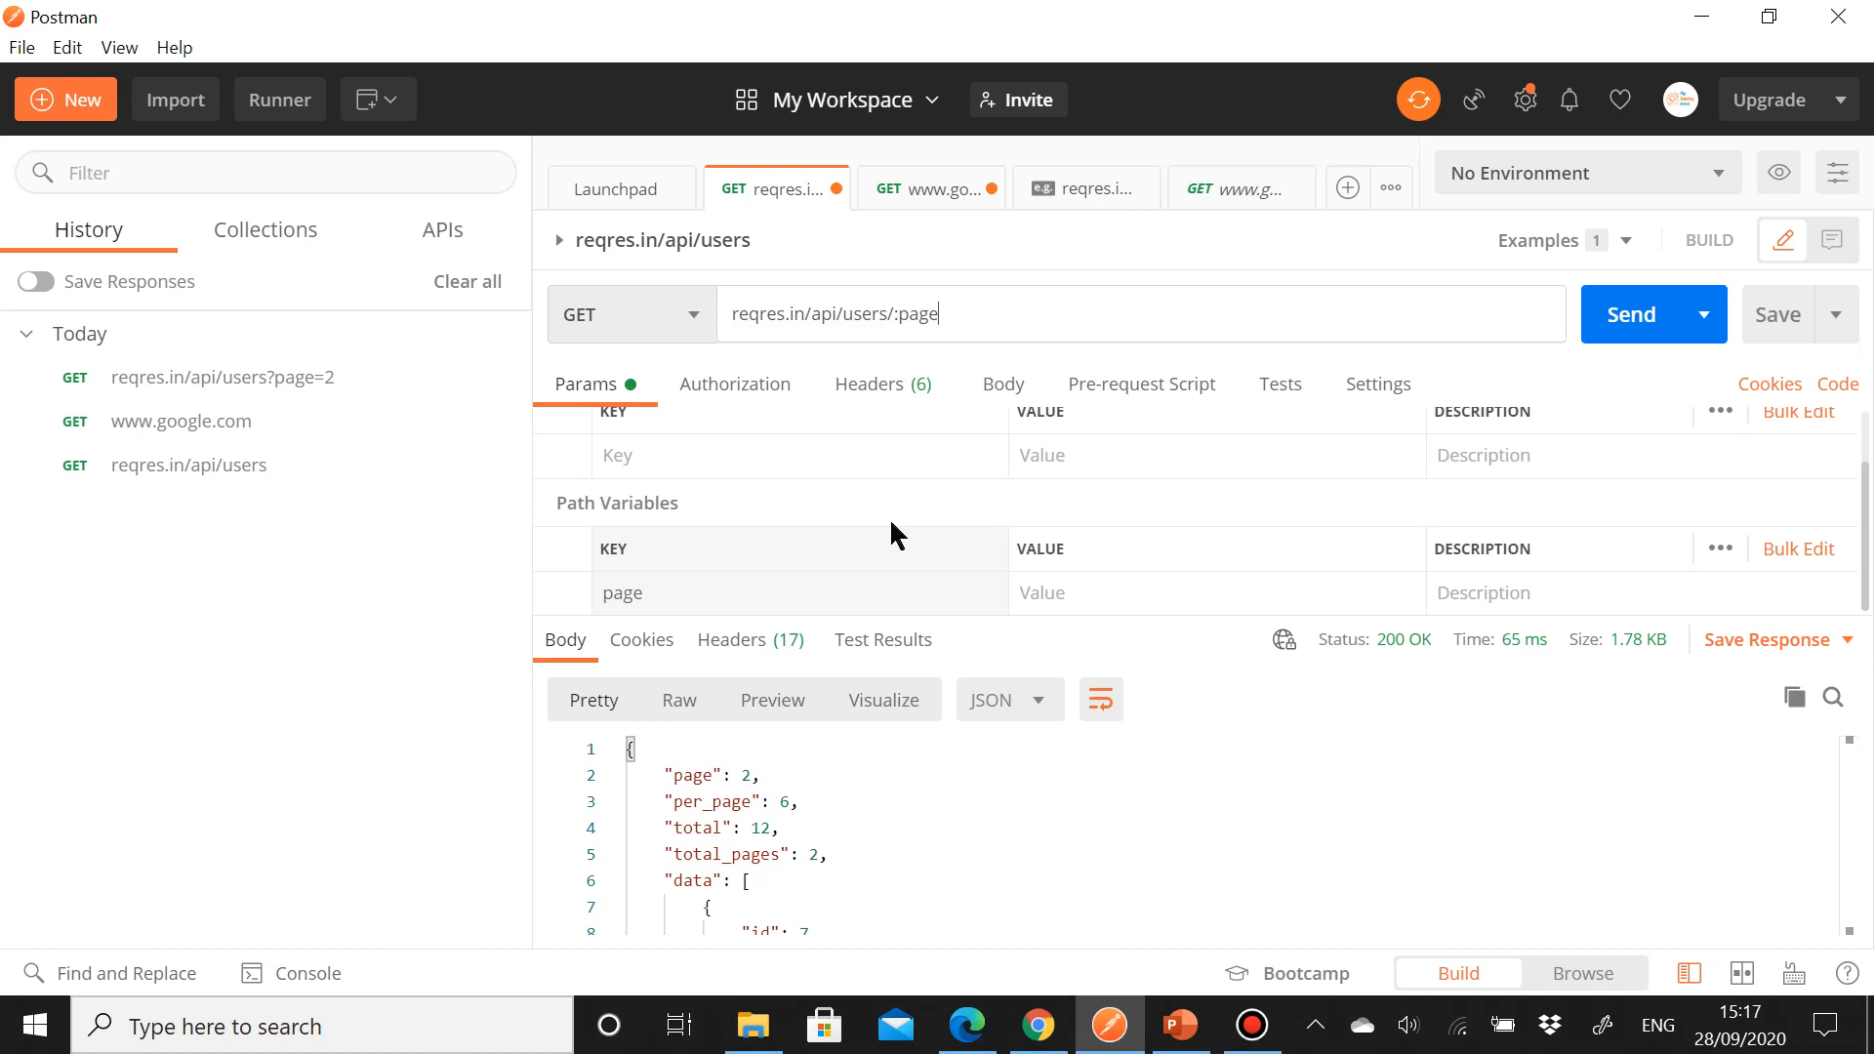
pyautogui.click(1653, 324)
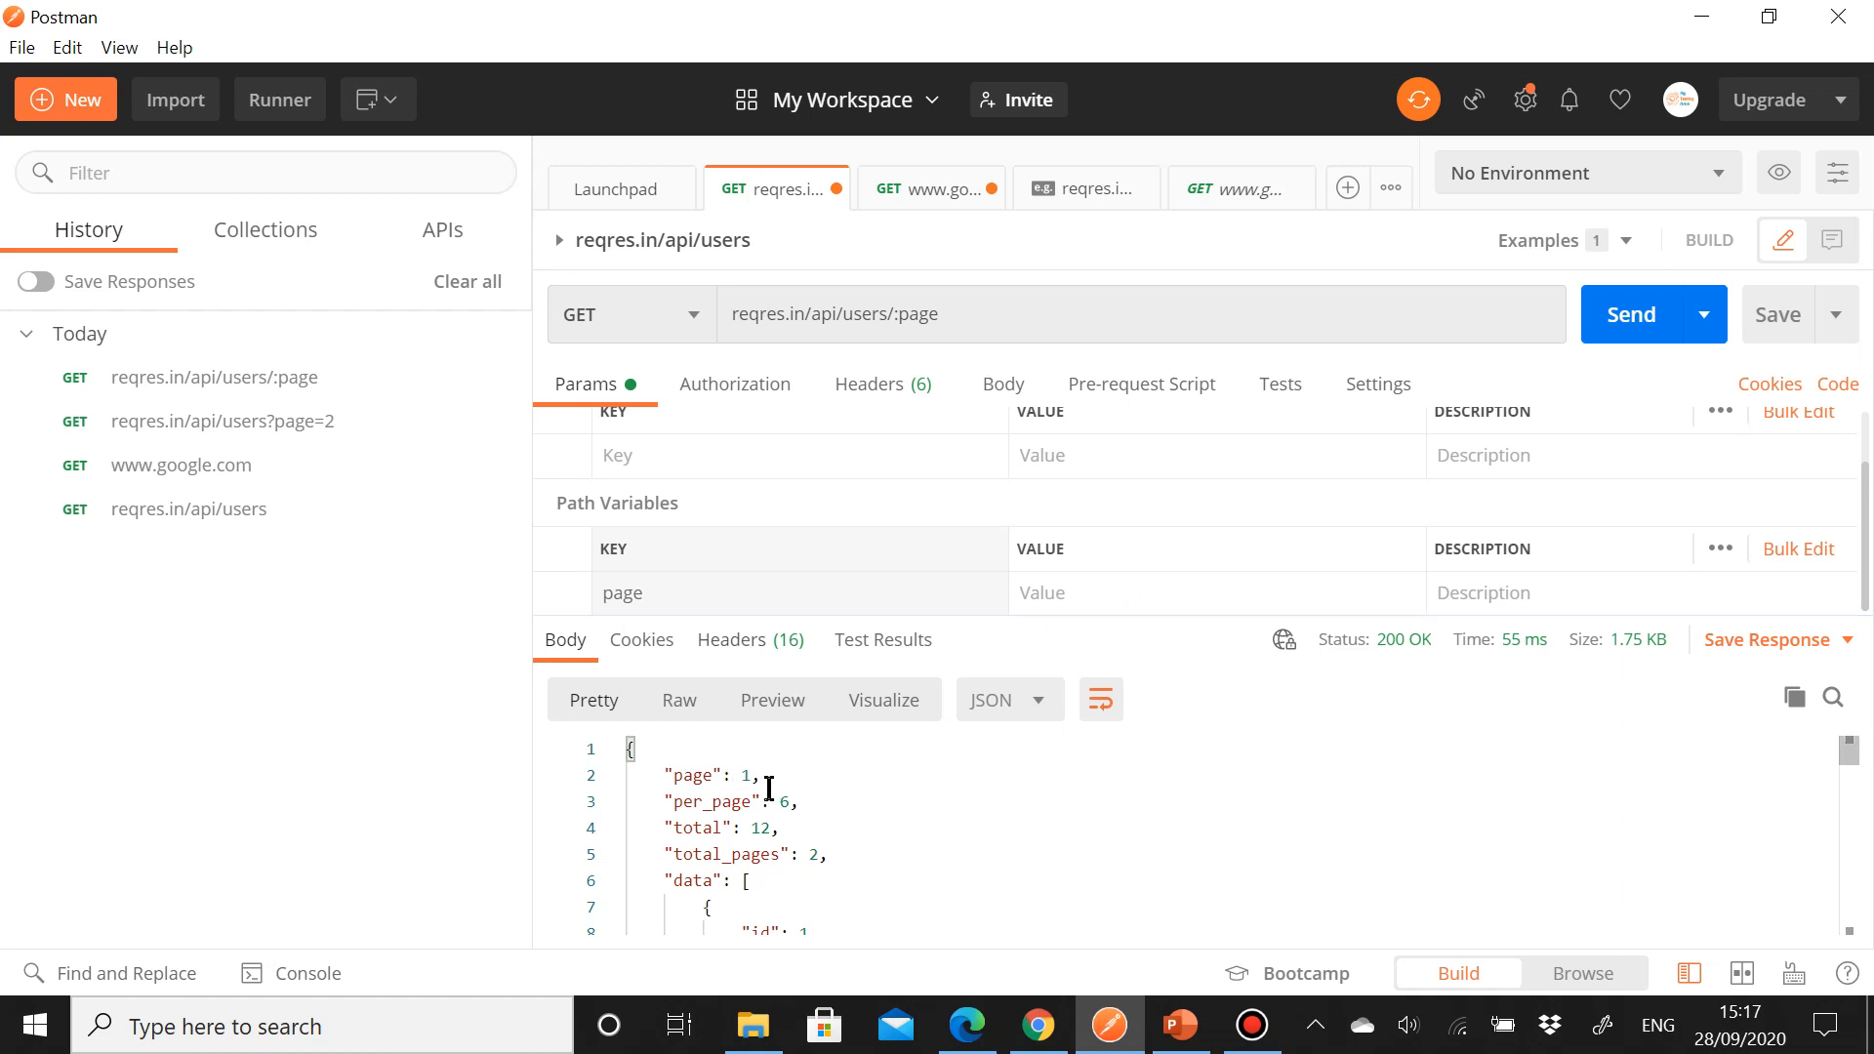
# Step: Set the page path variable's value to 2 and send the request again
pyautogui.click(1059, 595)
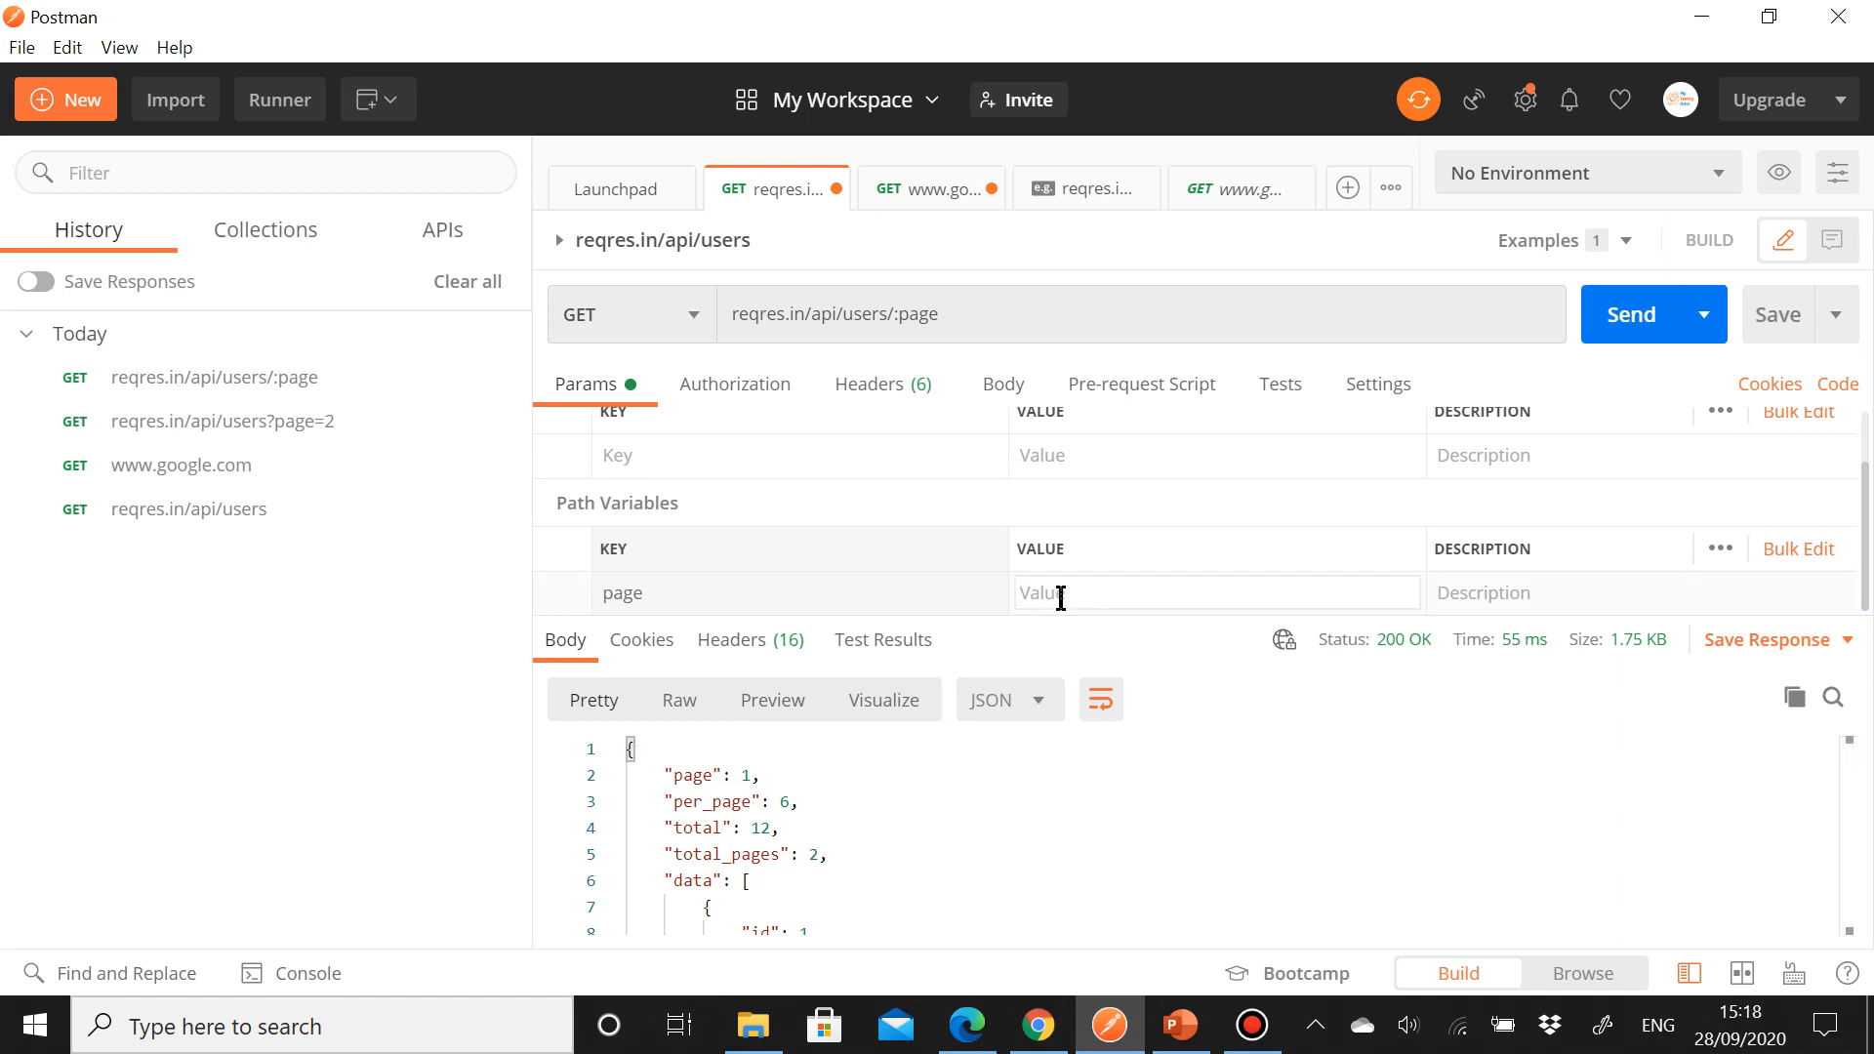
pyautogui.write('2')
pyautogui.click(1627, 330)
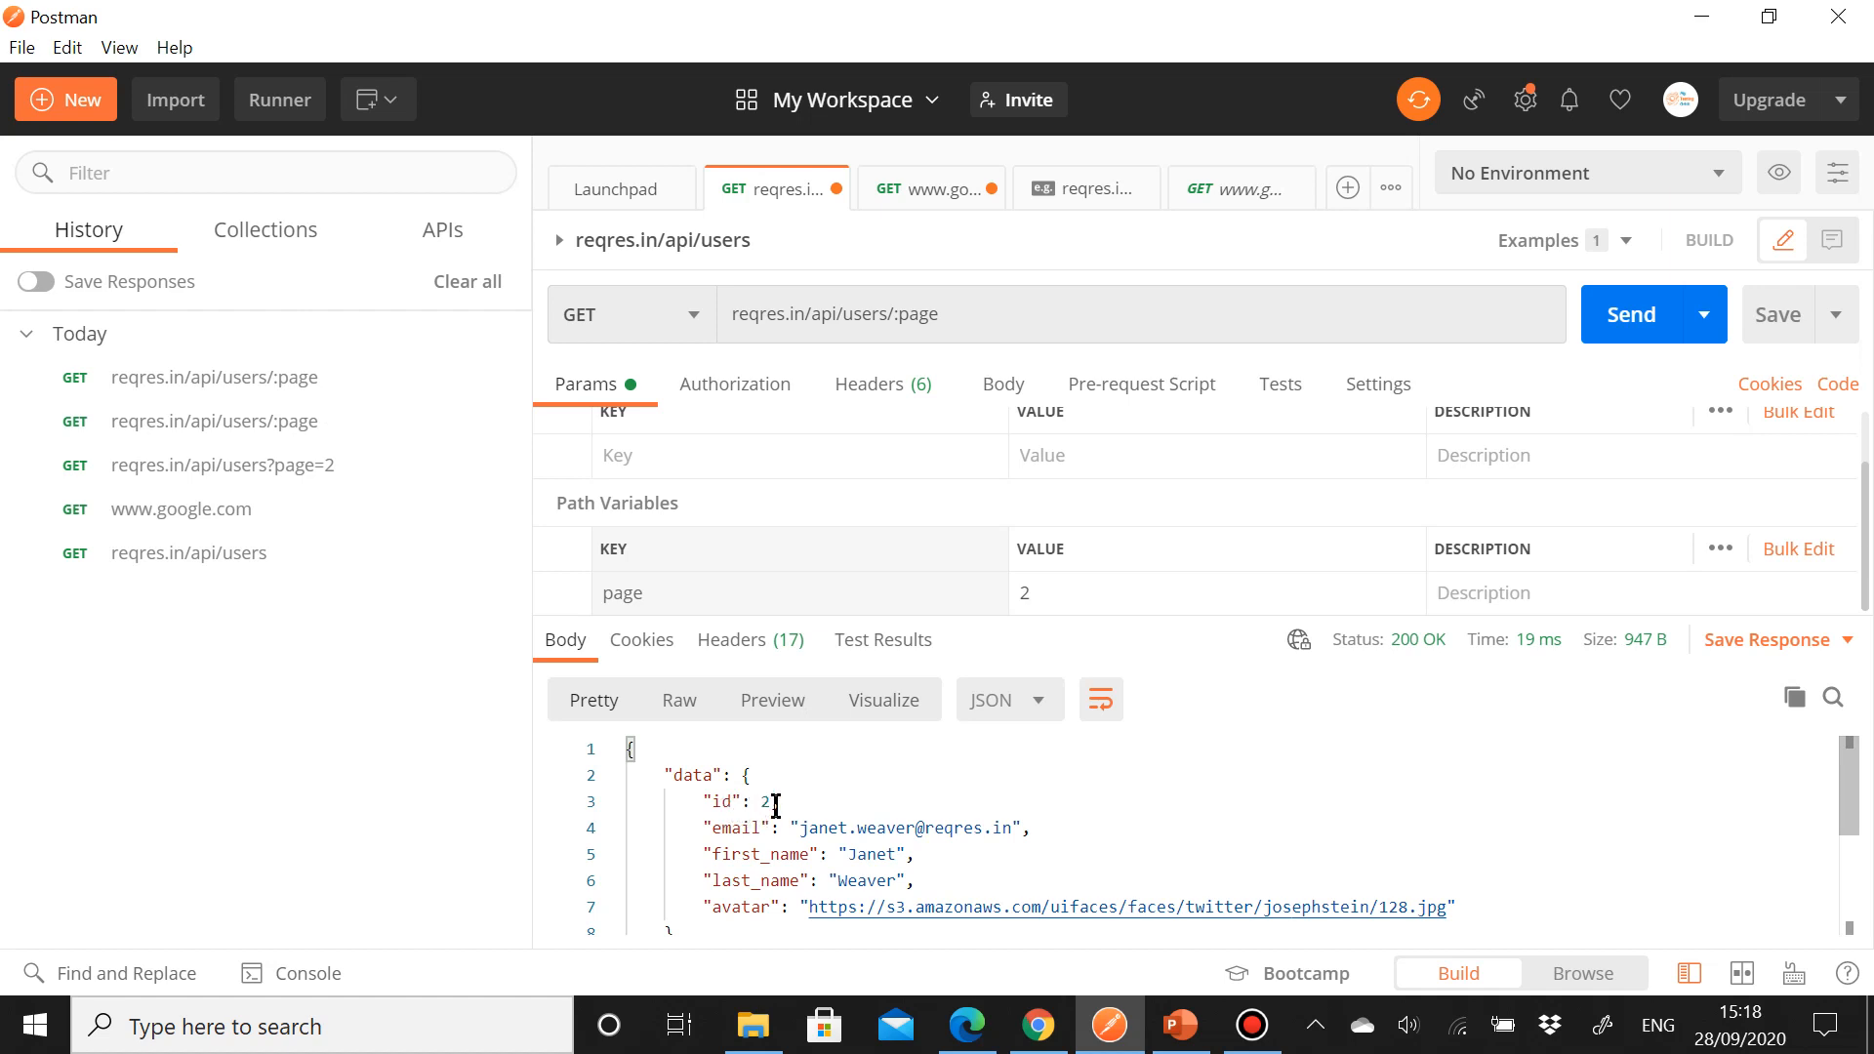
pyautogui.scroll(-3, 776, 806)
pyautogui.scroll(3, 776, 805)
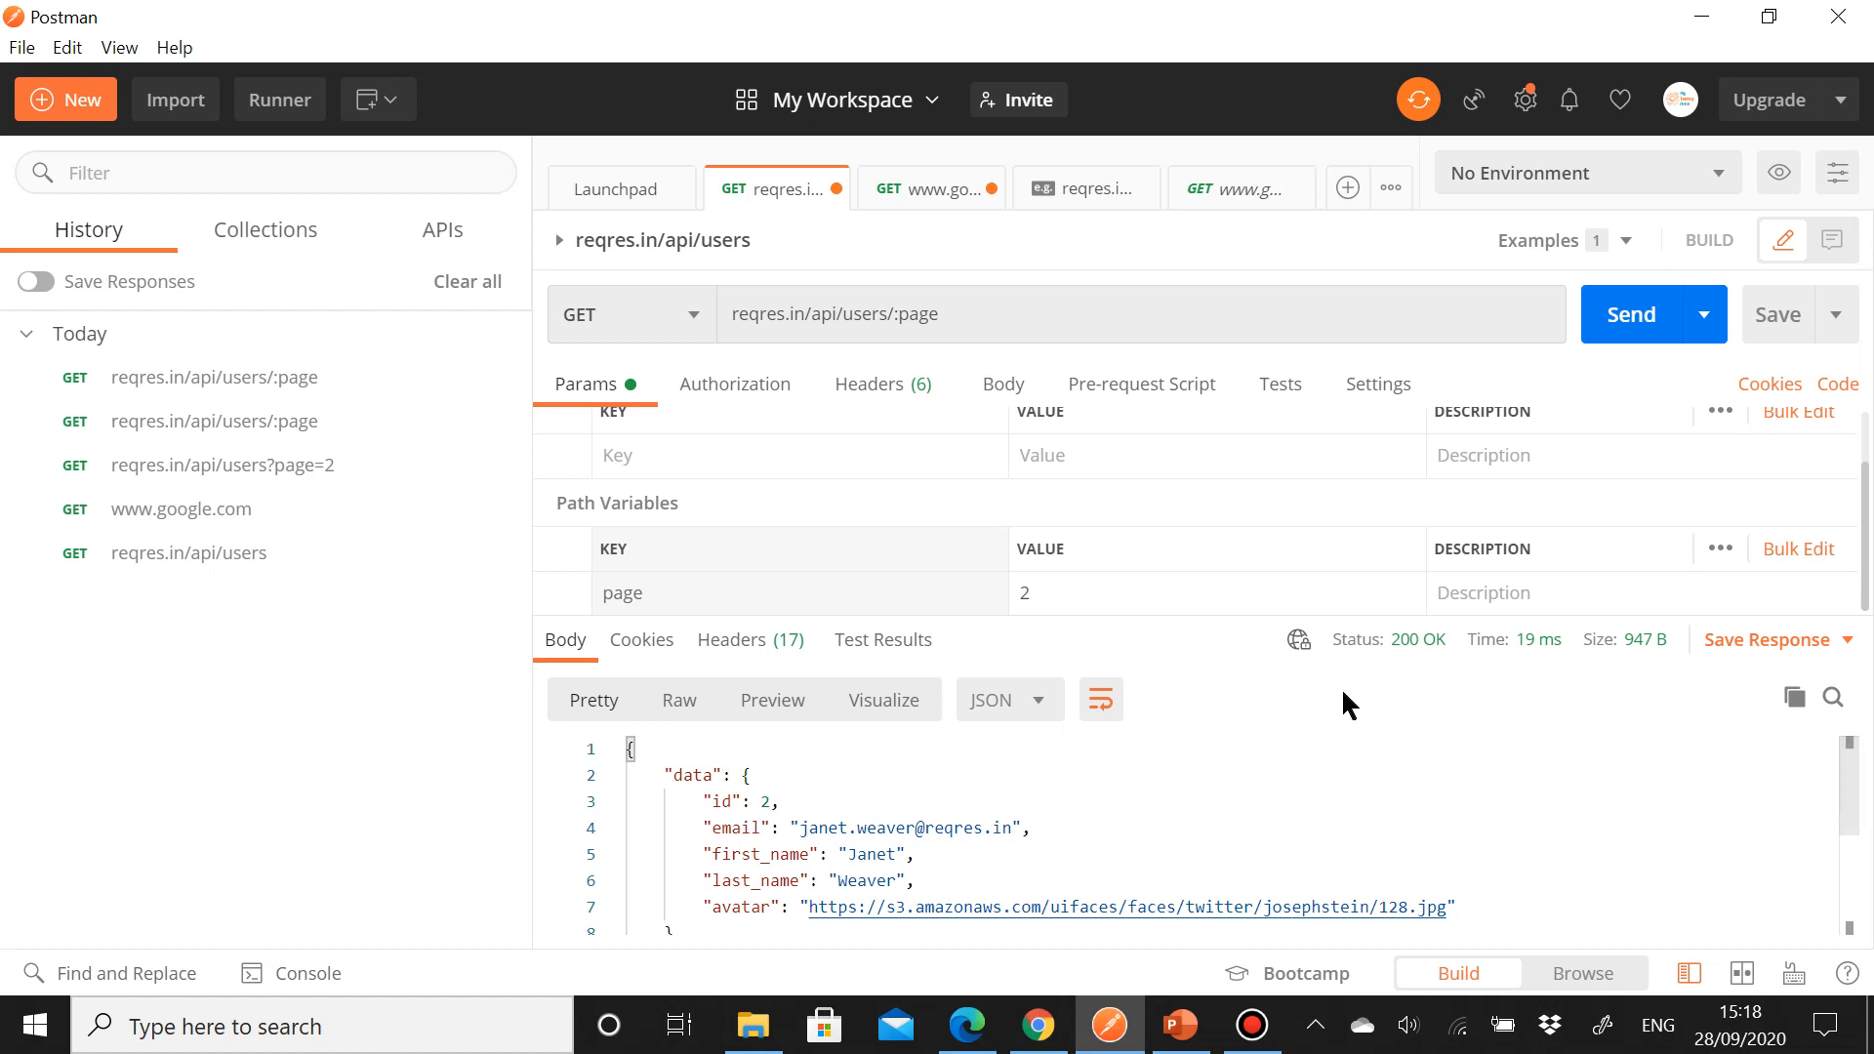
# Step: Switch to PowerPoint and present the Understanding Status Codes slide, revealing its first point
pyautogui.moveTo(1380, 648)
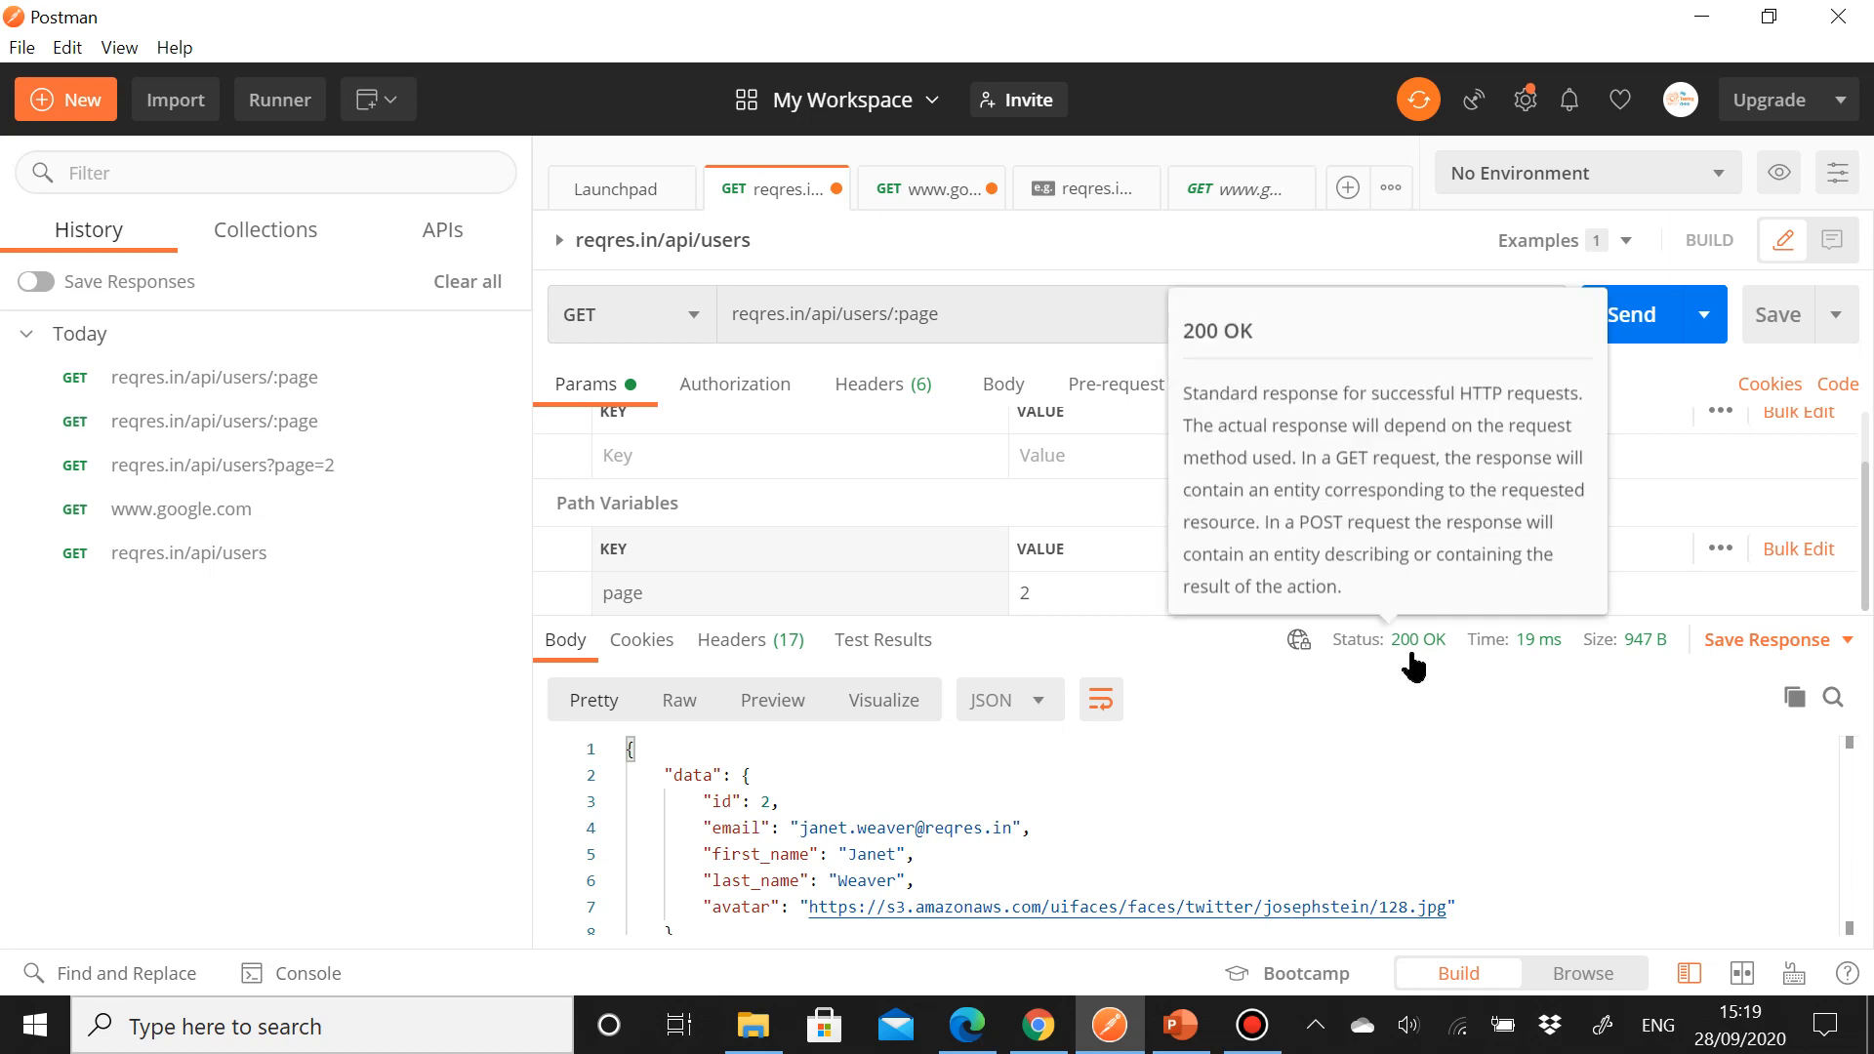
pyautogui.click(1181, 1038)
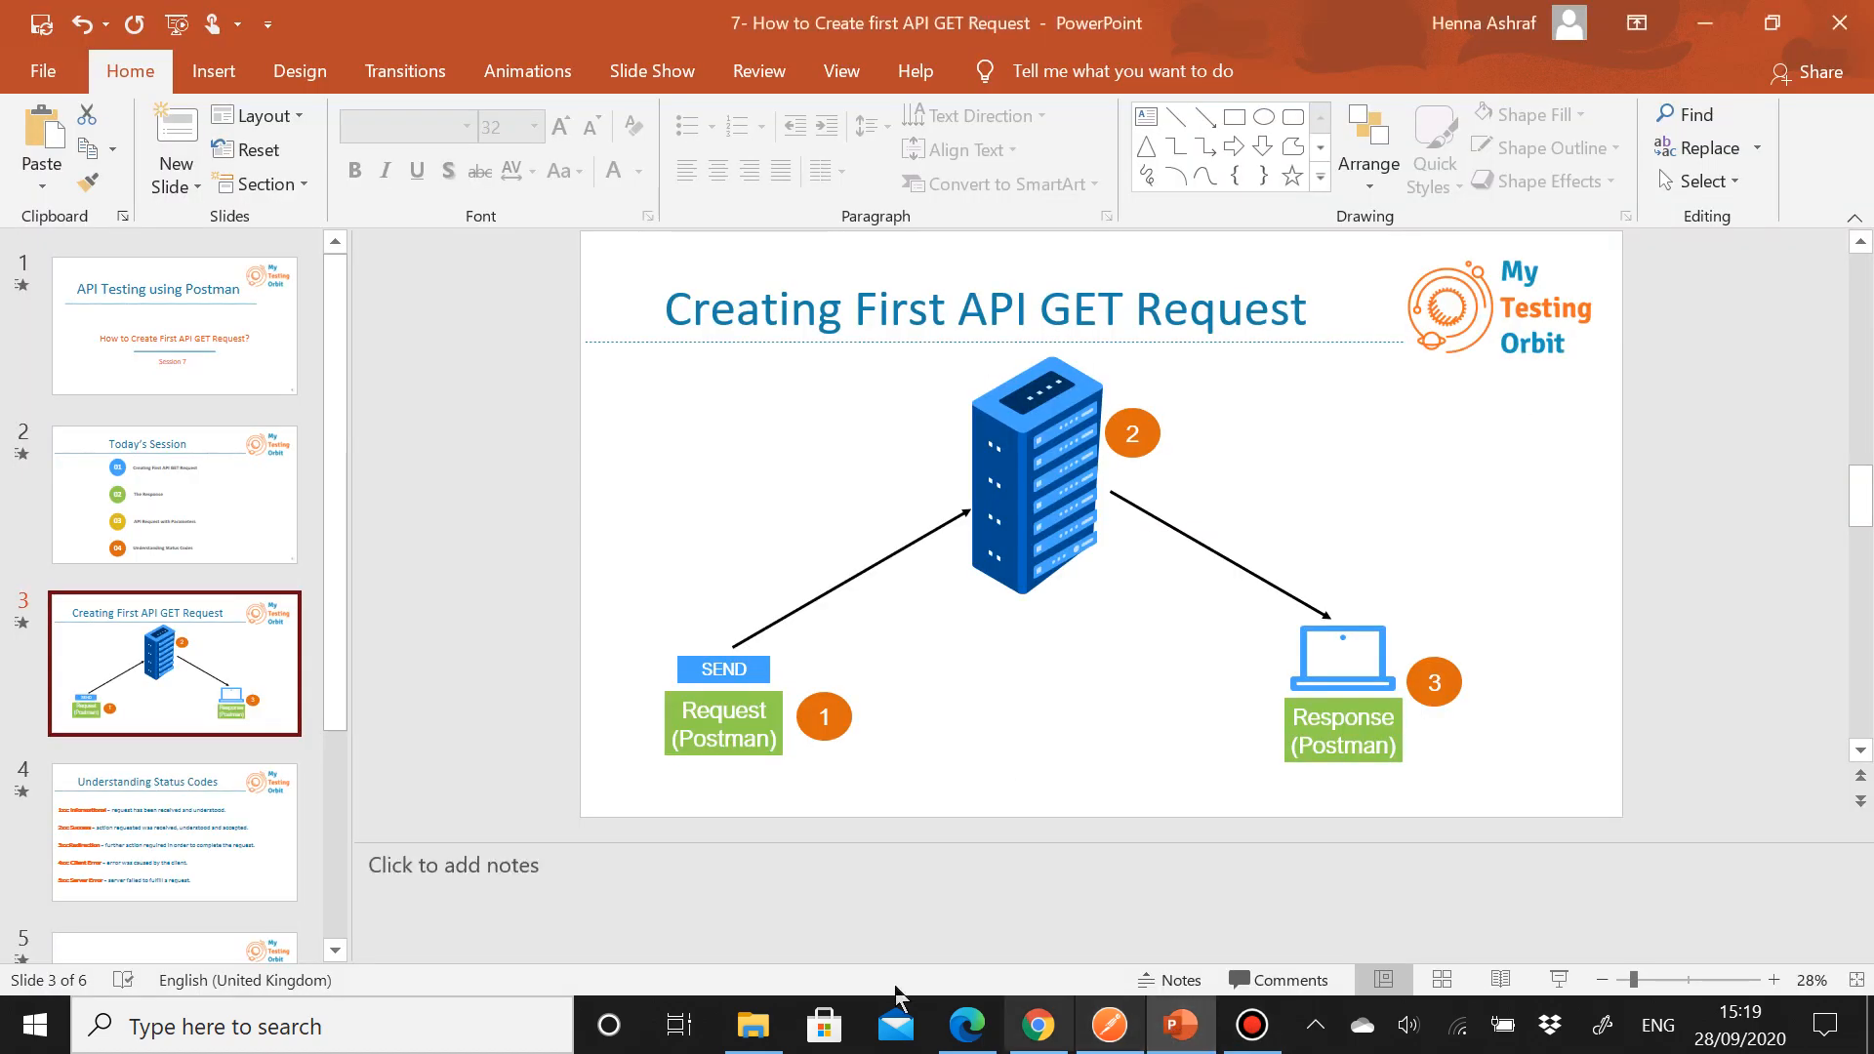
pyautogui.click(222, 844)
pyautogui.hotkey('shift', 'F5')
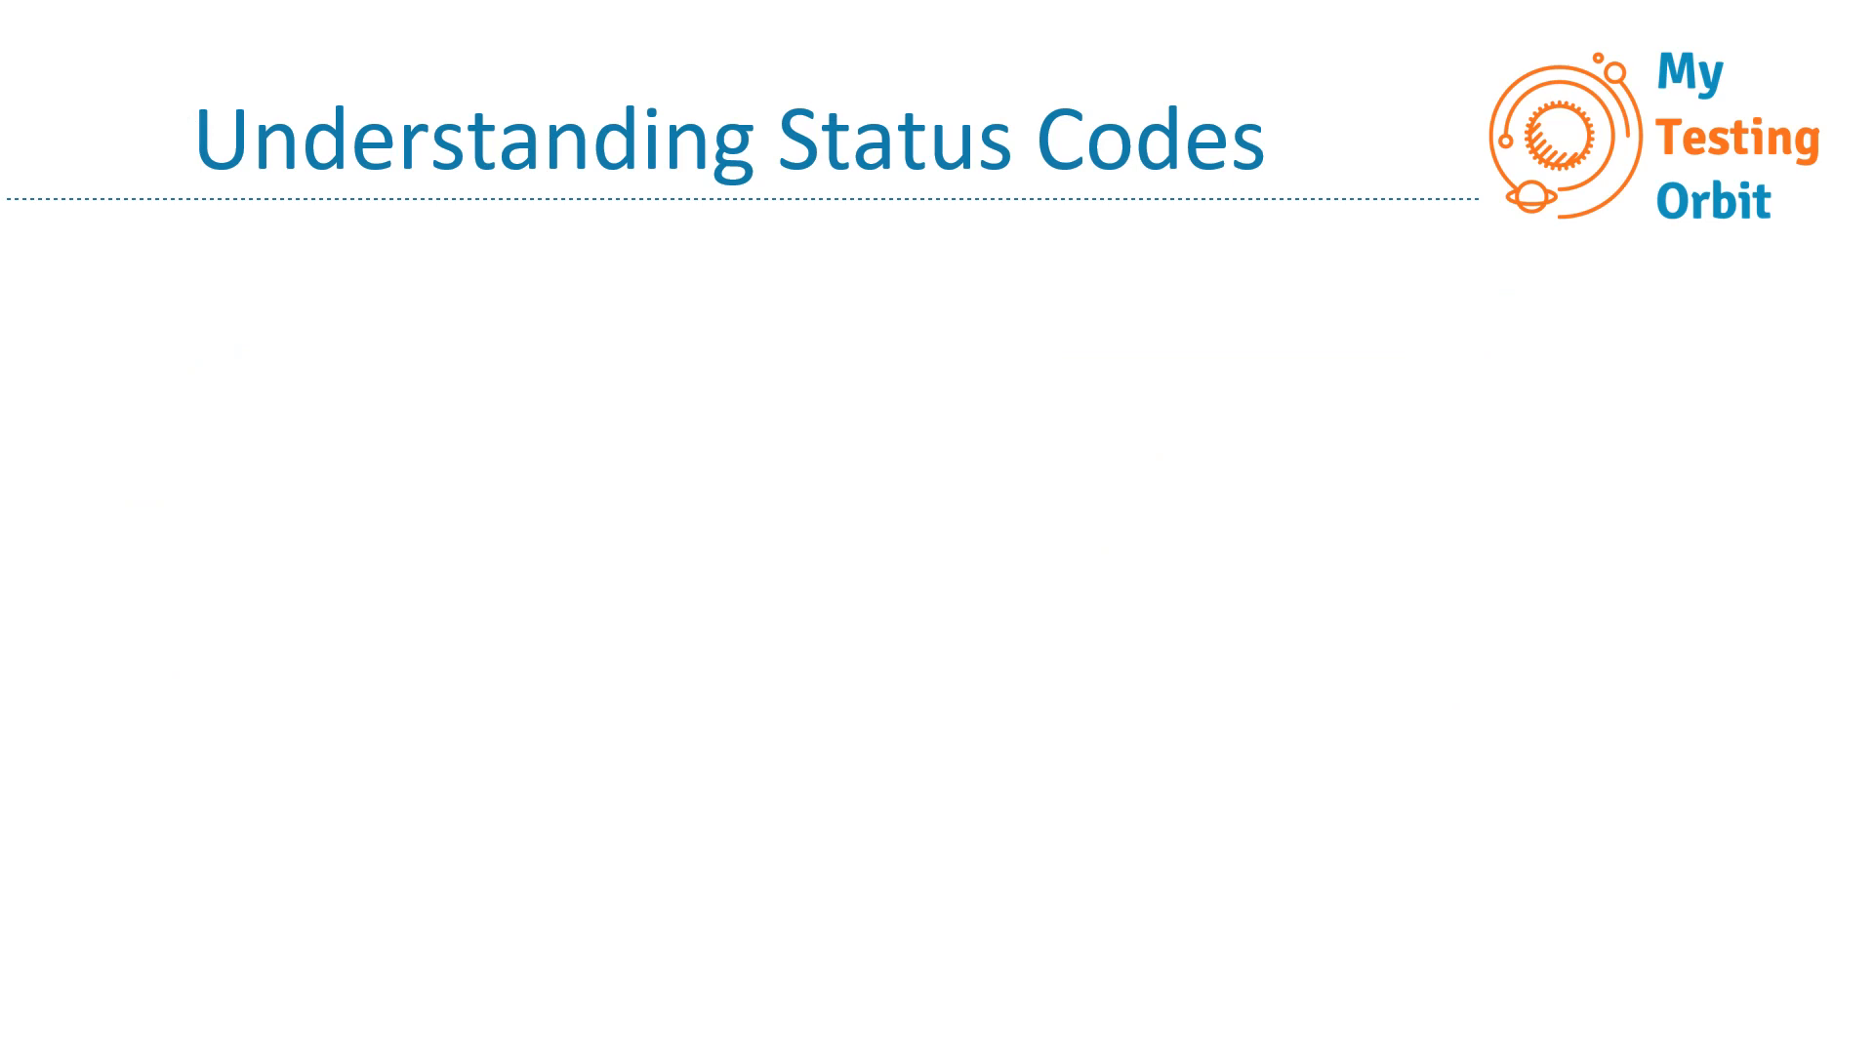
pyautogui.press('Right')
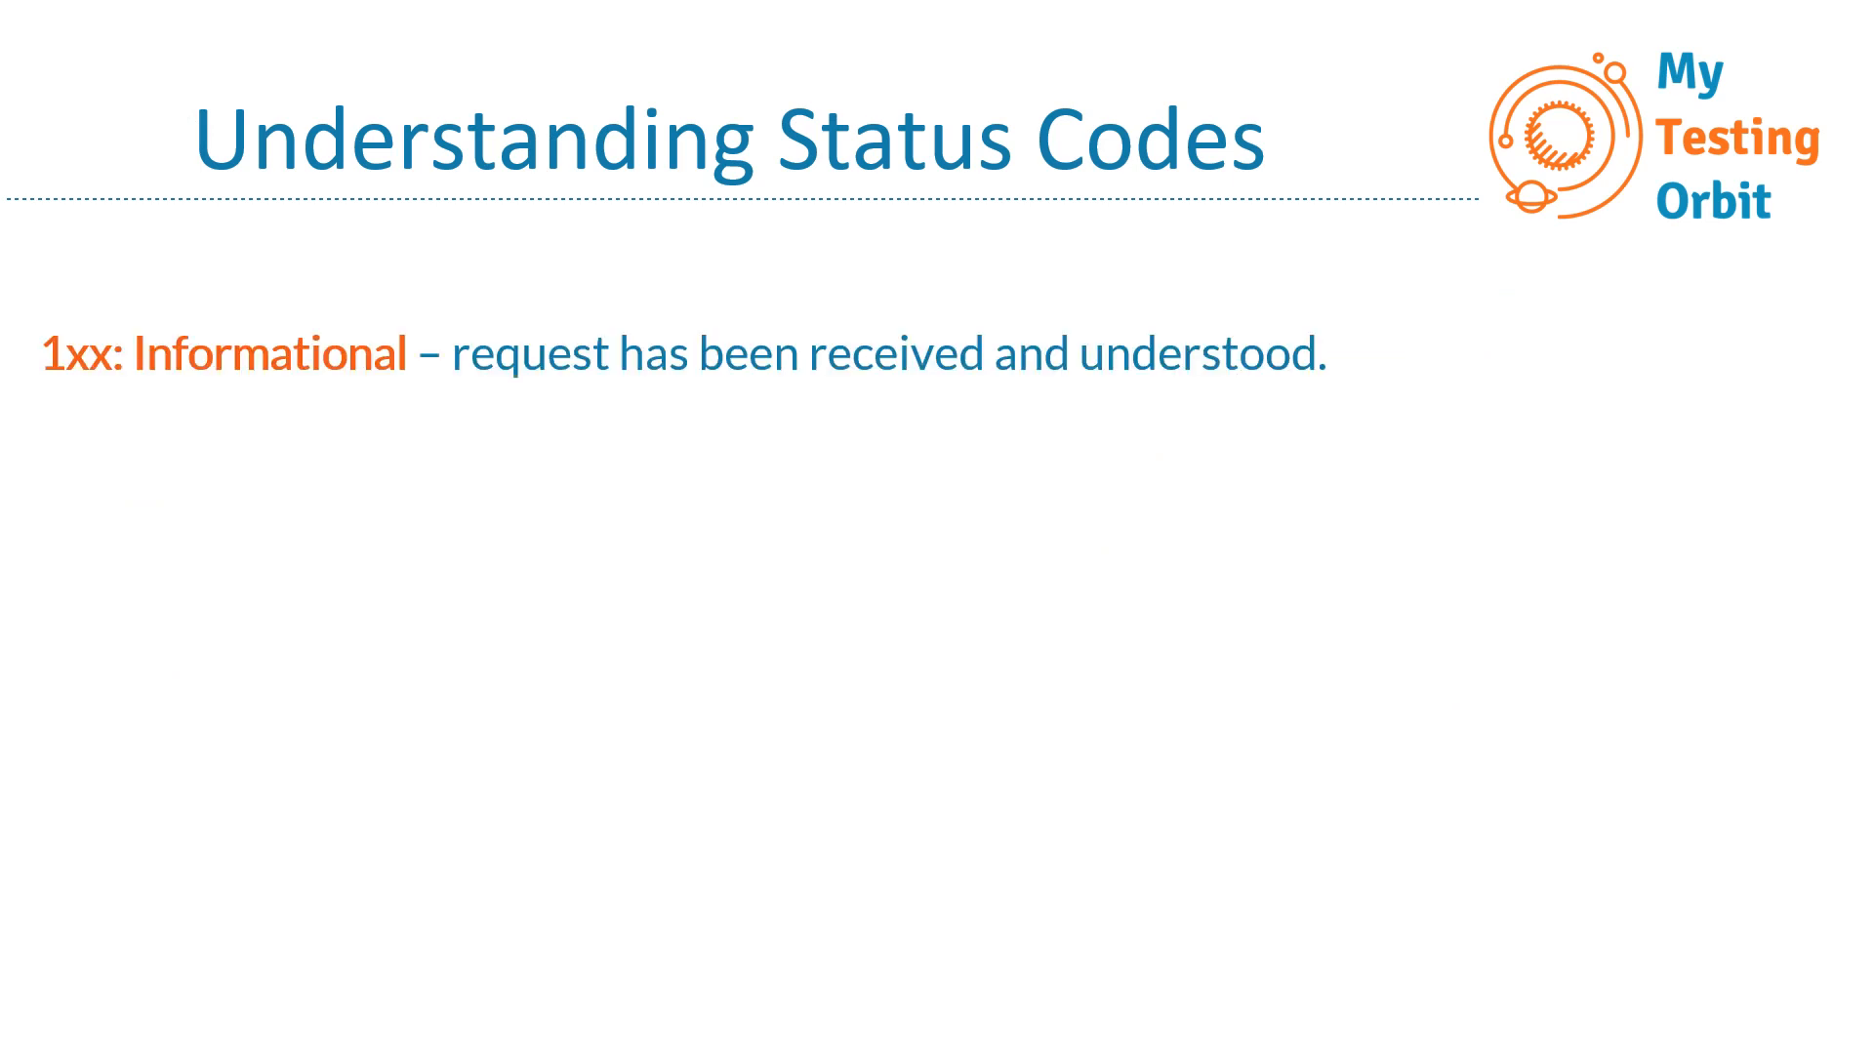